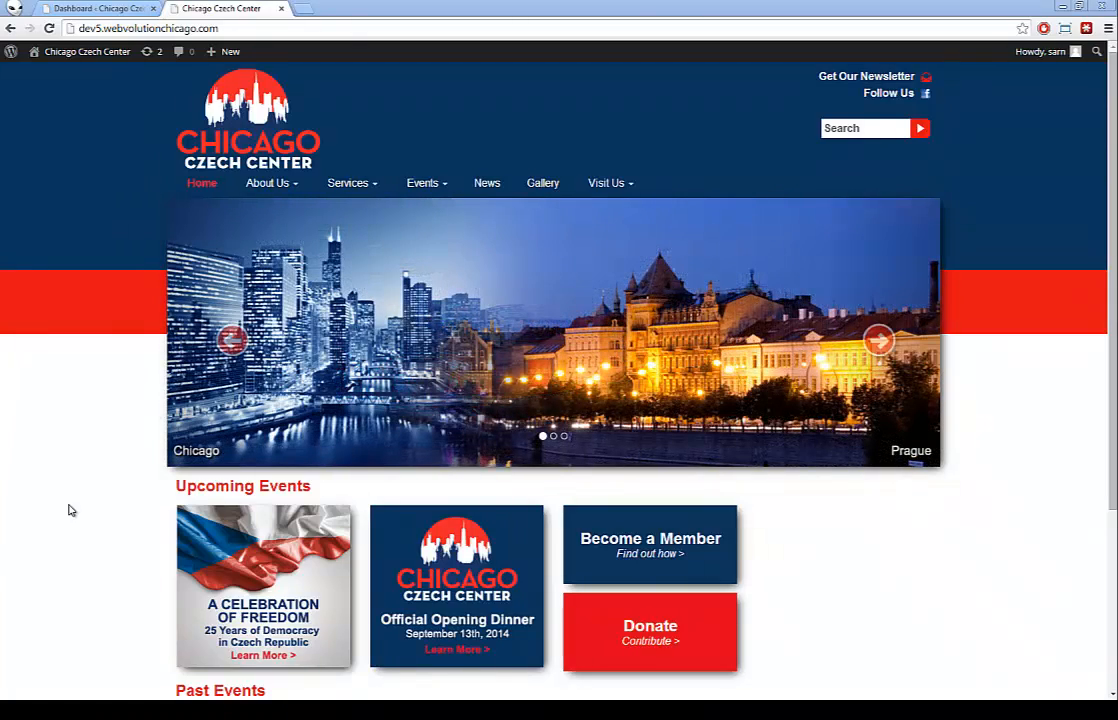
Look over the public Chicago Czech Center home page alongside its WordPress dashboard.
drag(120, 8, 290, 8)
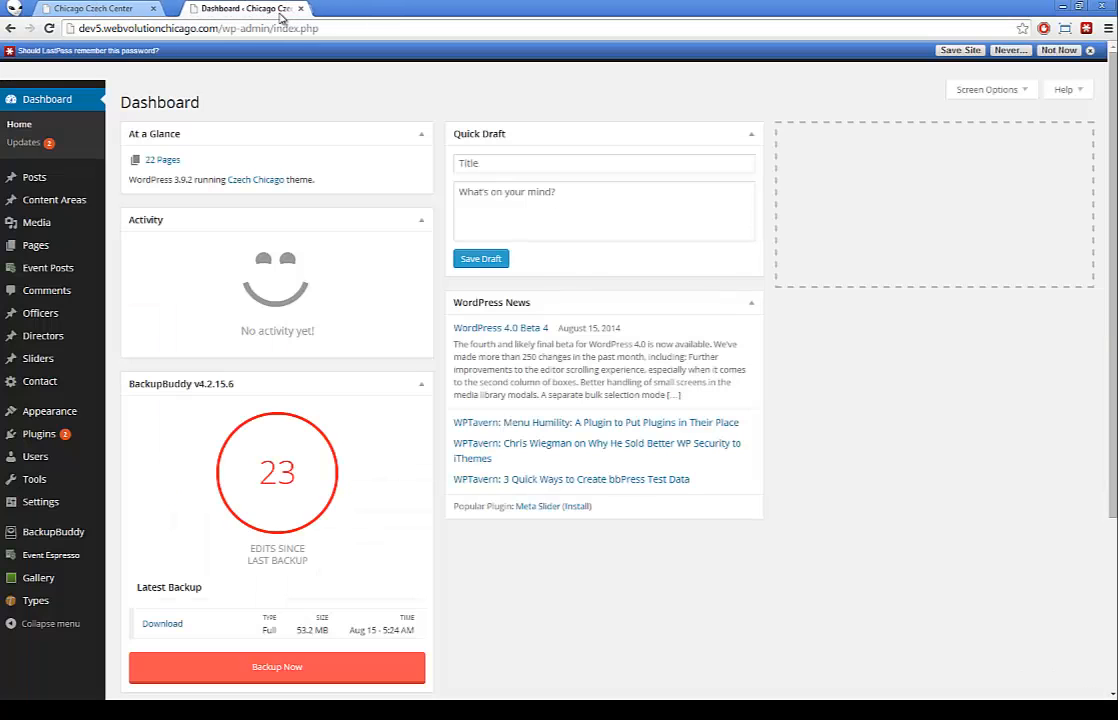
click(120, 8)
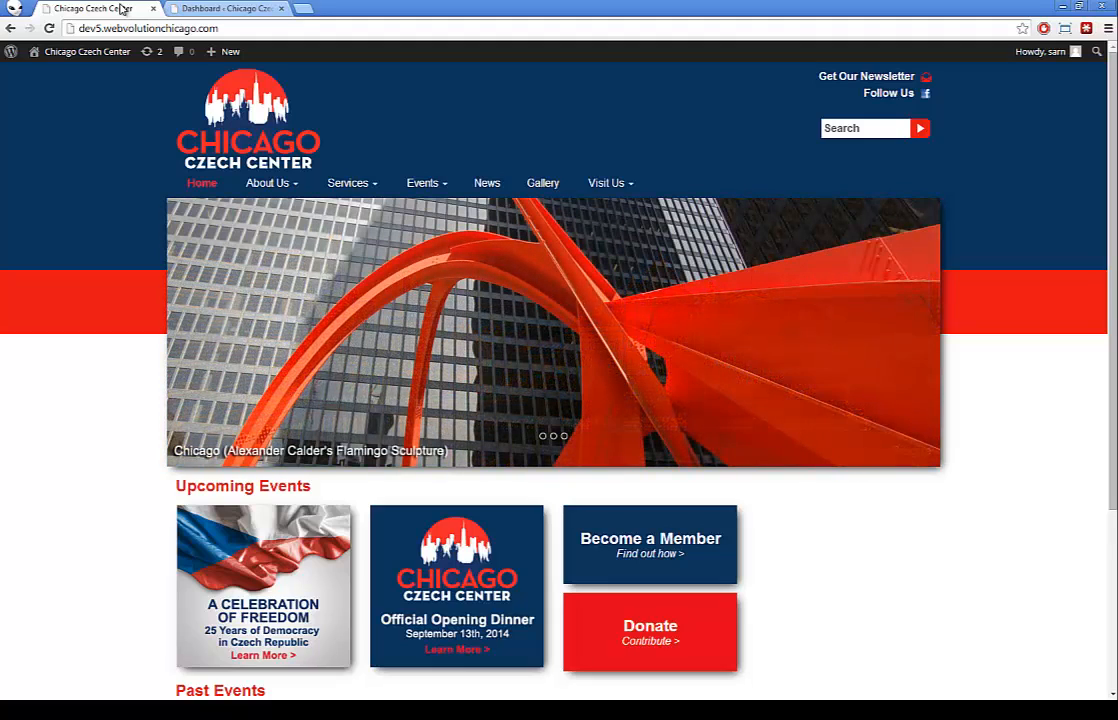
click(195, 8)
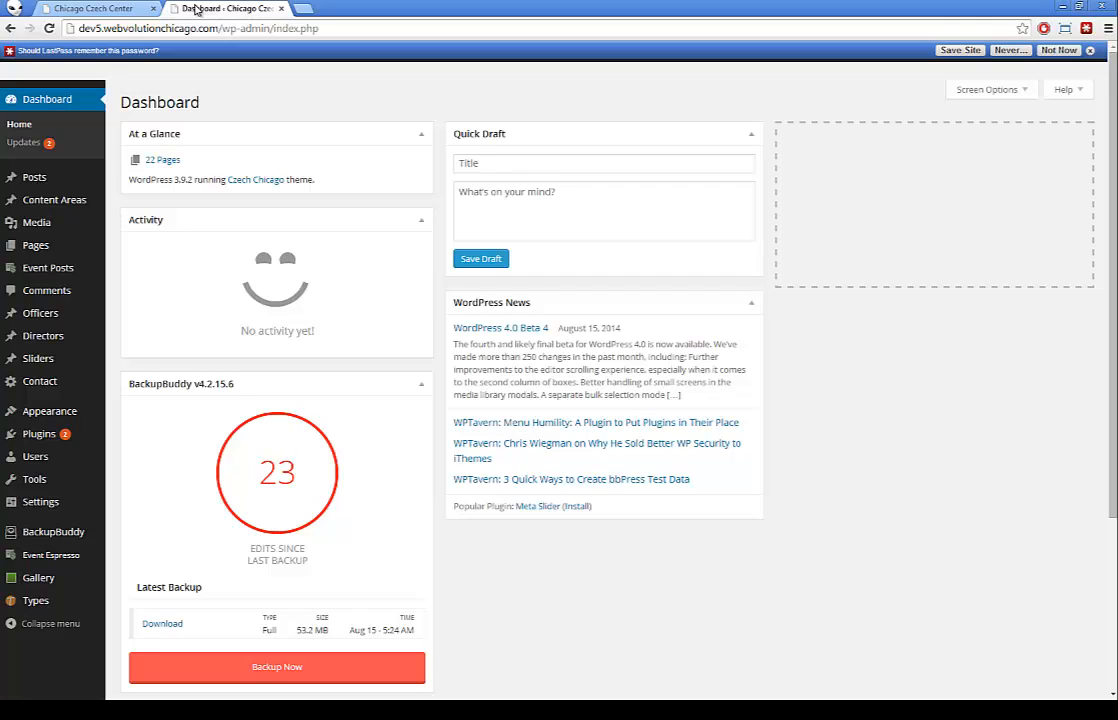
click(120, 9)
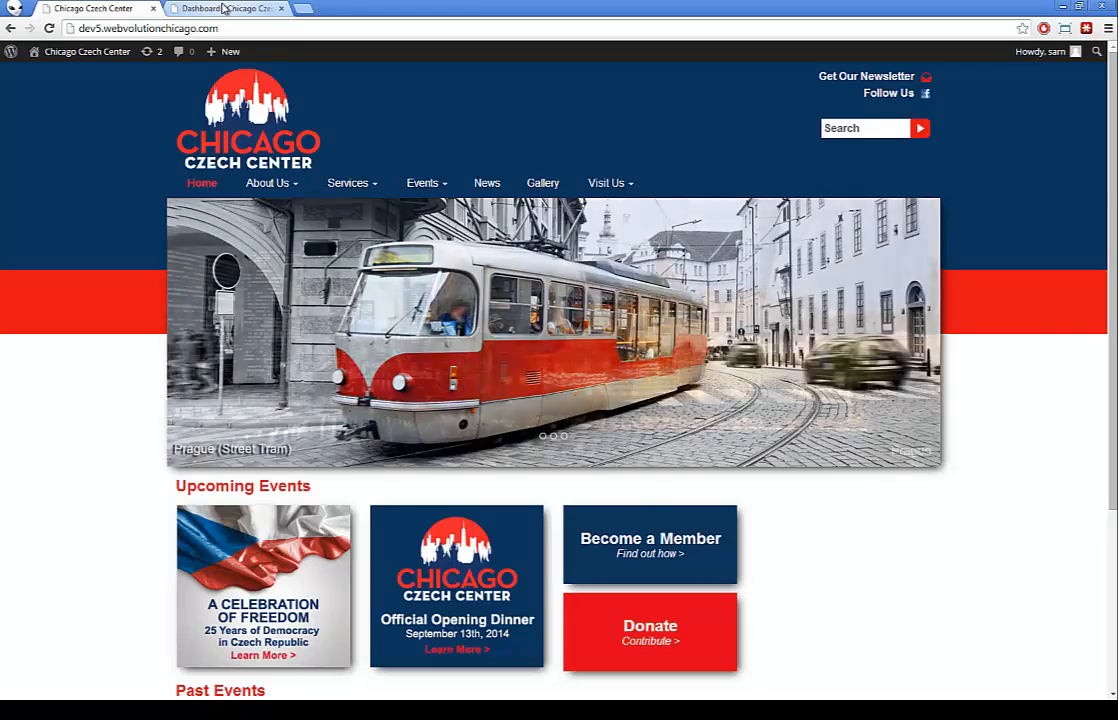
Open the NextGEN Gallery overview in the WordPress dashboard.
click(225, 7)
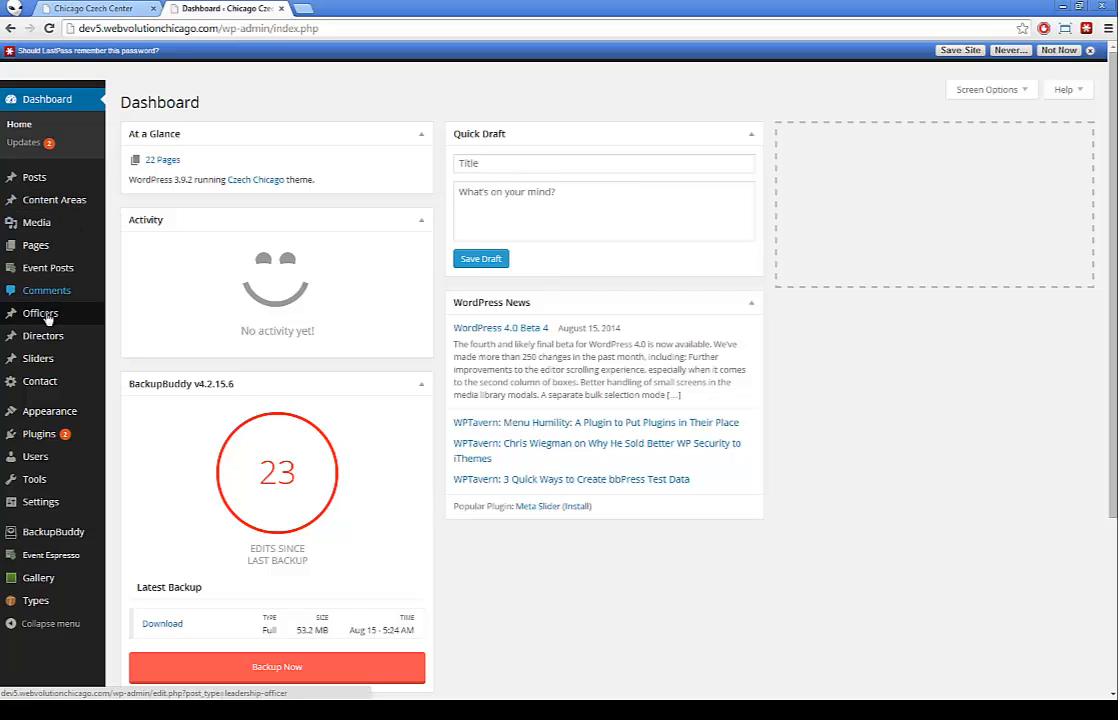
mouse_move(33, 582)
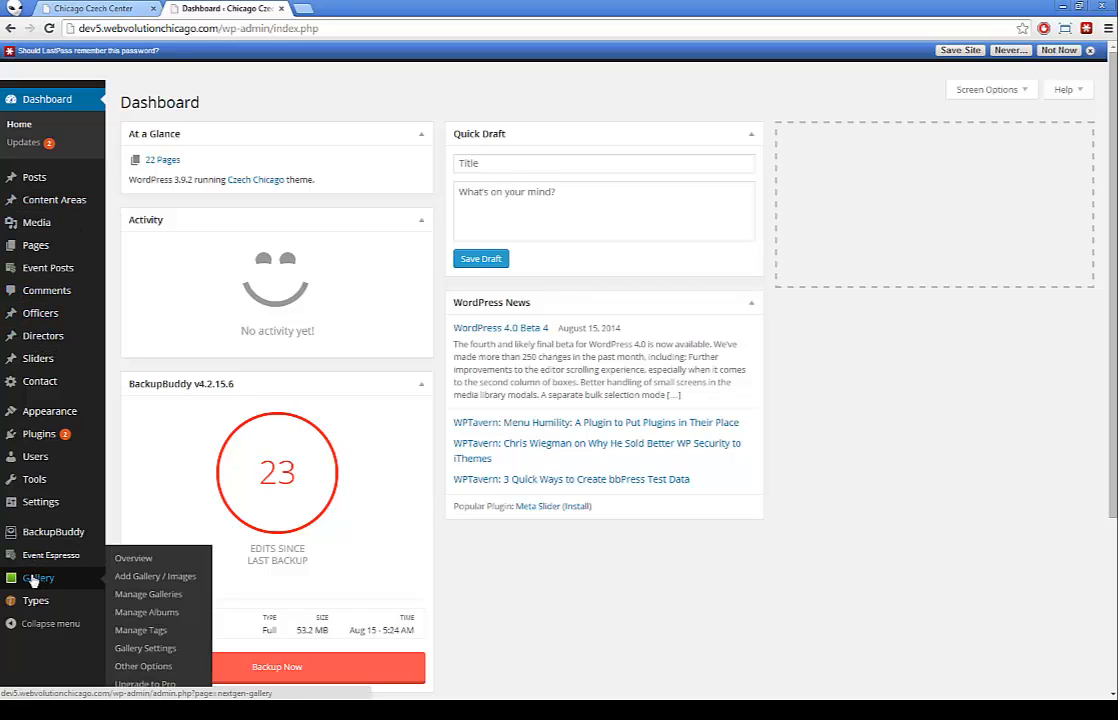
click(33, 580)
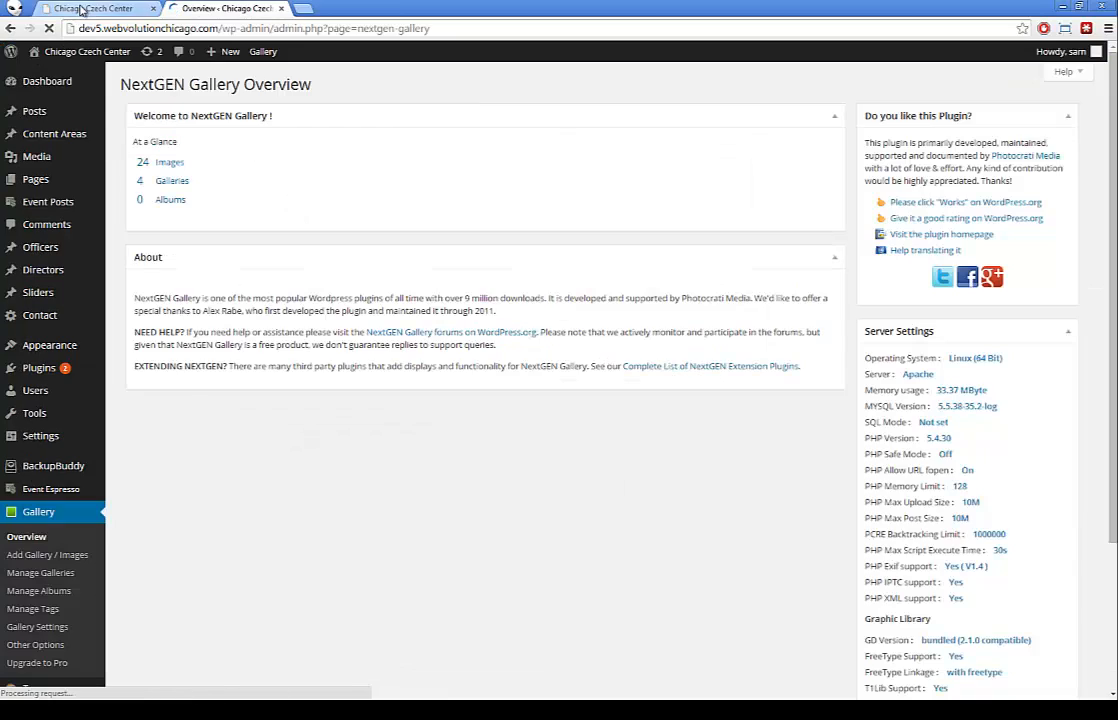
Open the Gallery page on the public site and look through its event galleries.
click(90, 9)
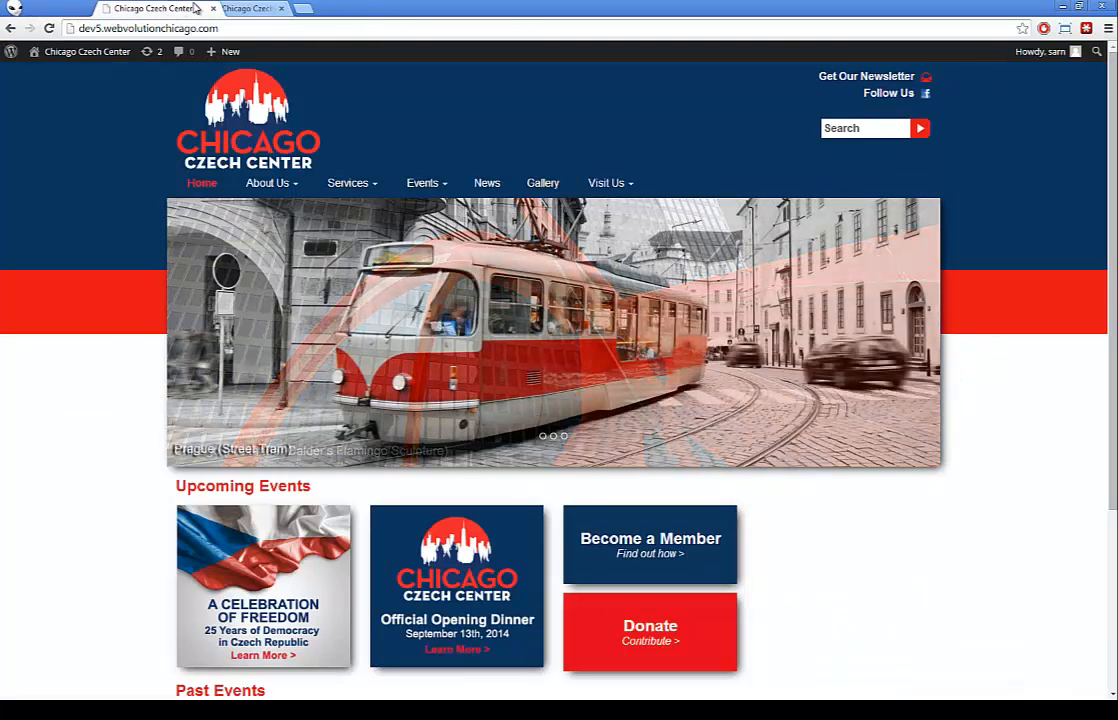
drag(196, 8, 250, 8)
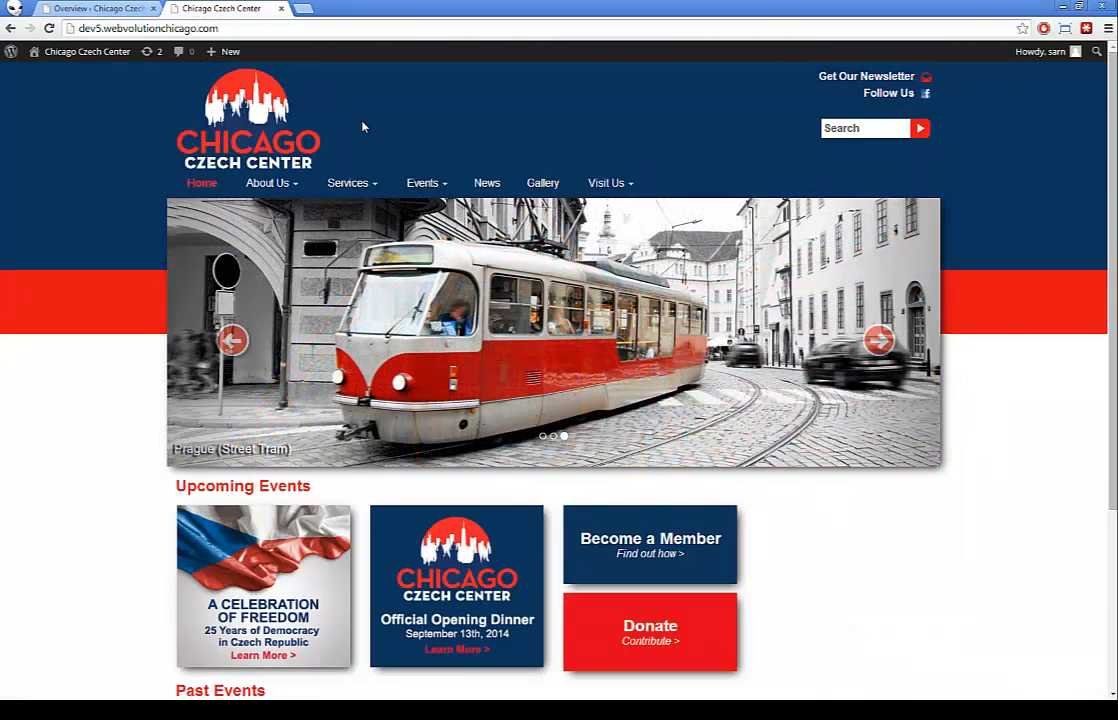
click(544, 186)
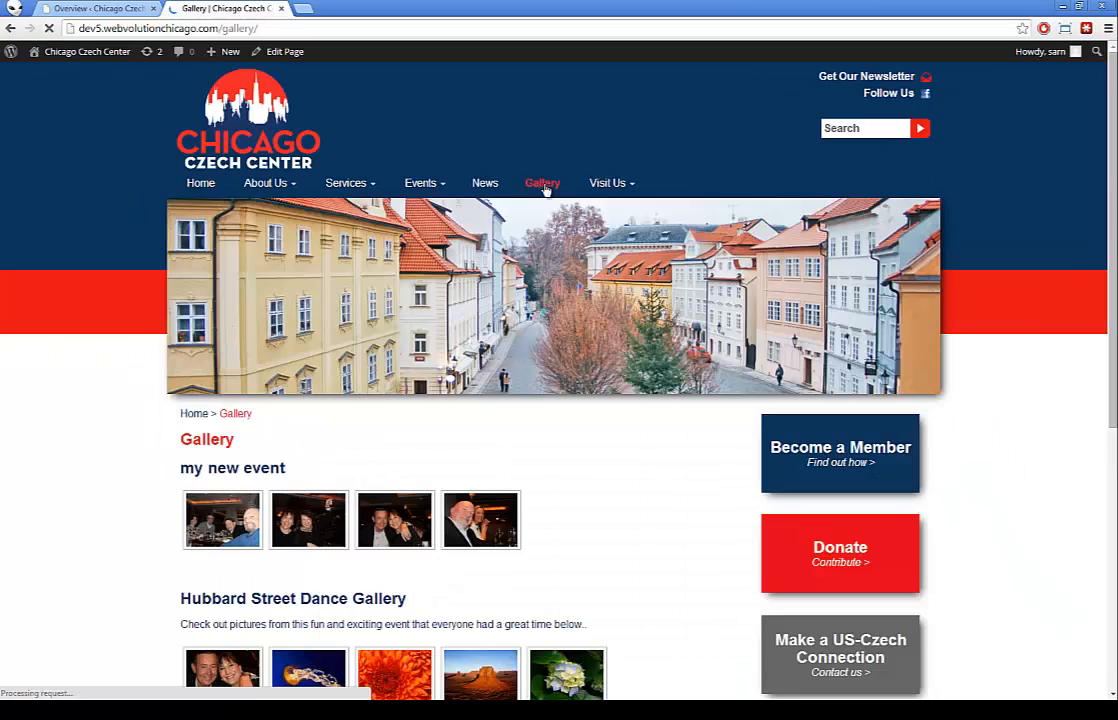
scroll(502, 268, down, 4)
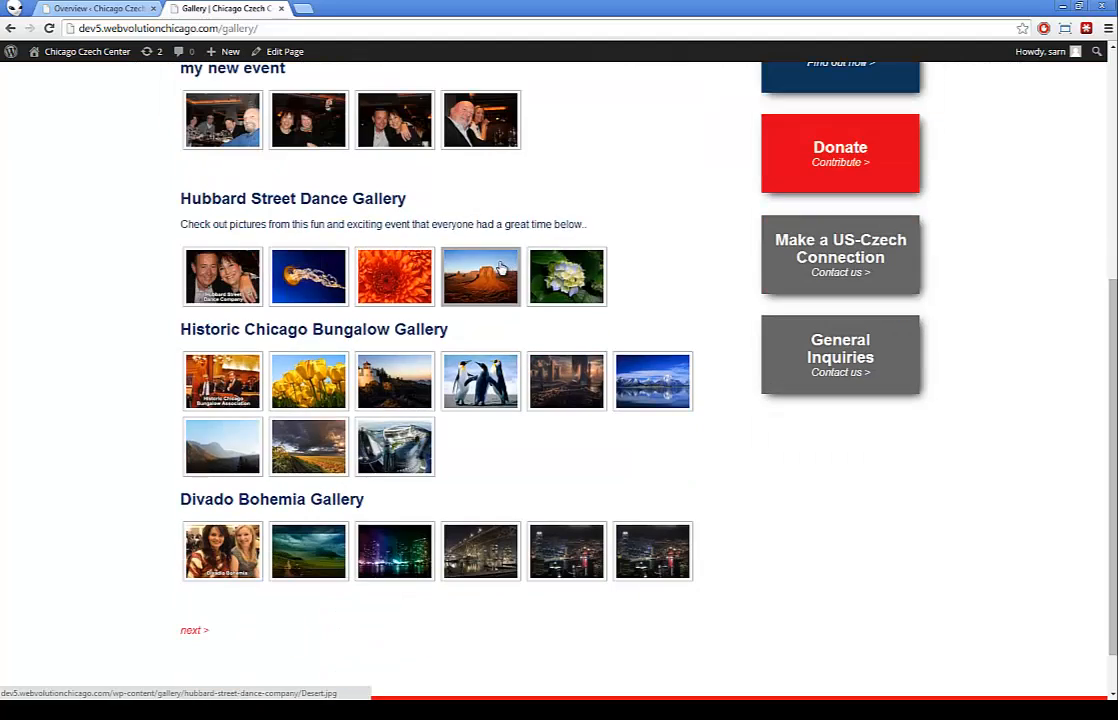
scroll(490, 268, up, 2)
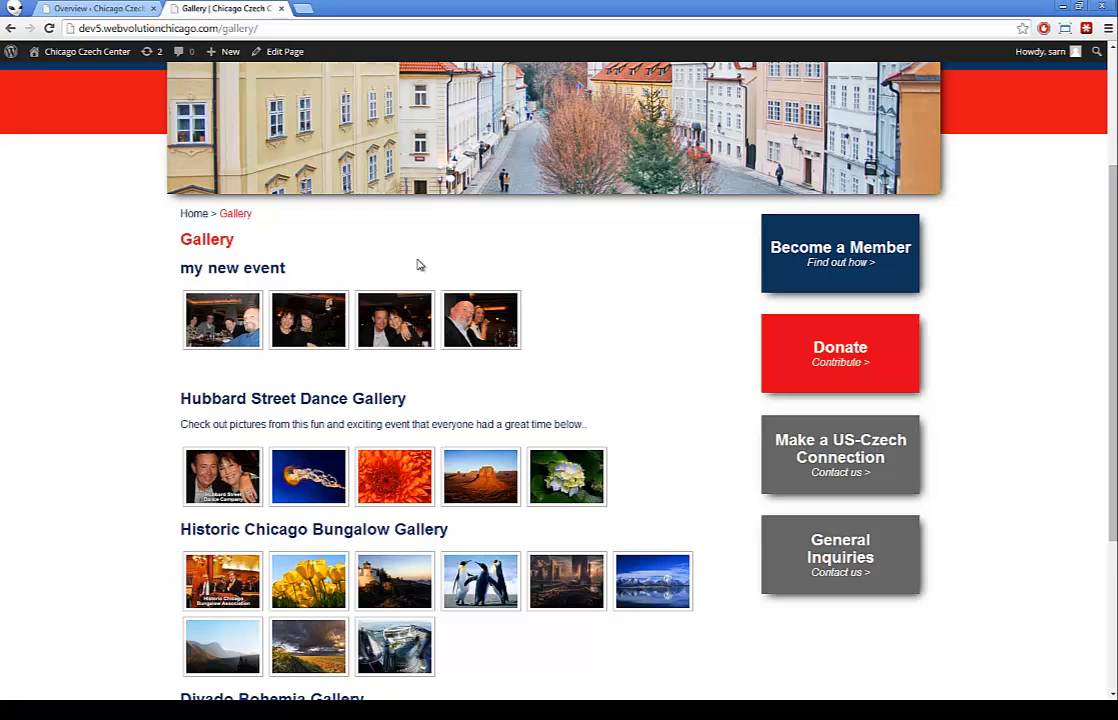
Return to the WordPress admin and open the My New Event gallery for editing from the list of managed galleries.
click(118, 9)
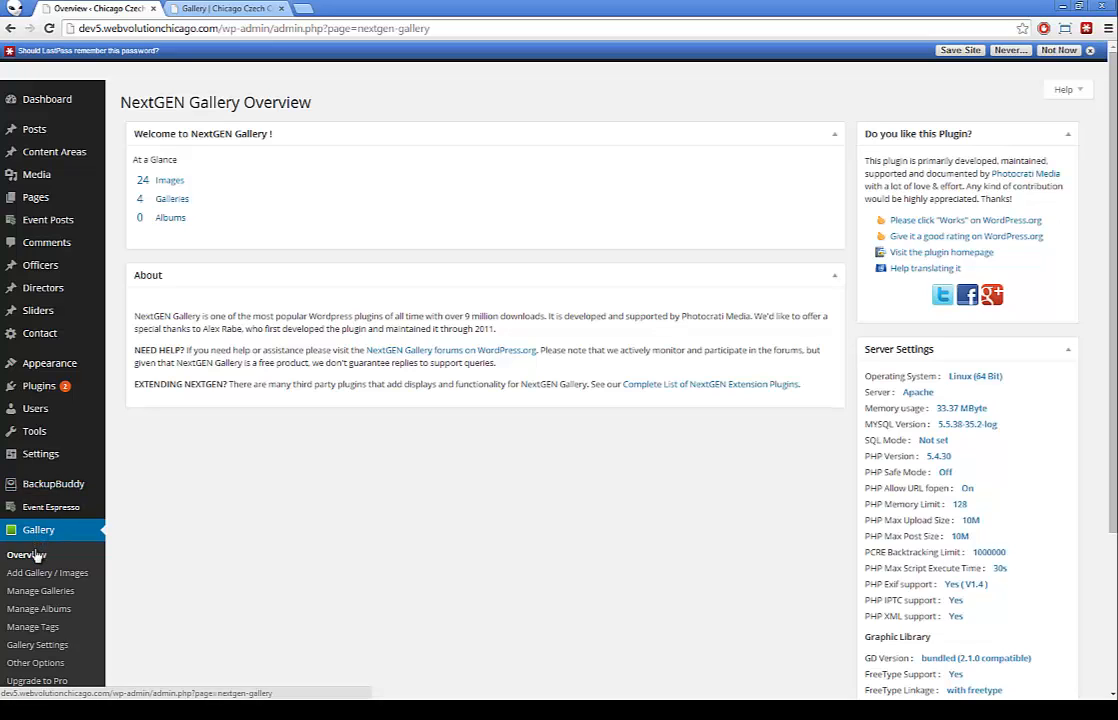
click(211, 9)
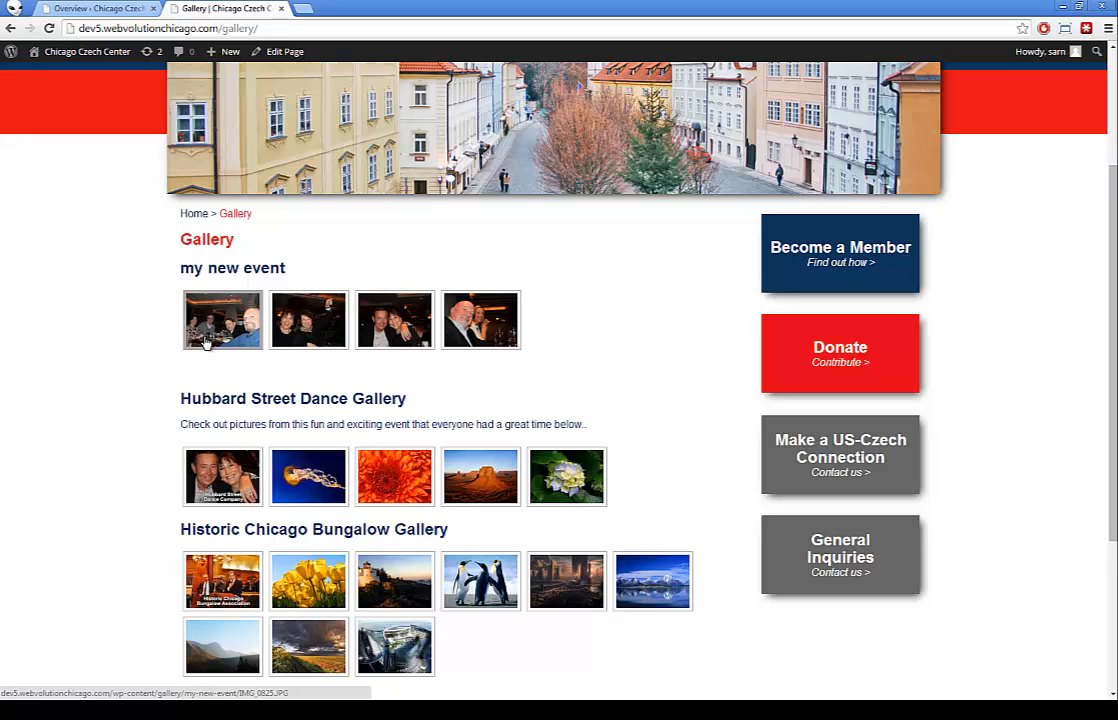
click(140, 9)
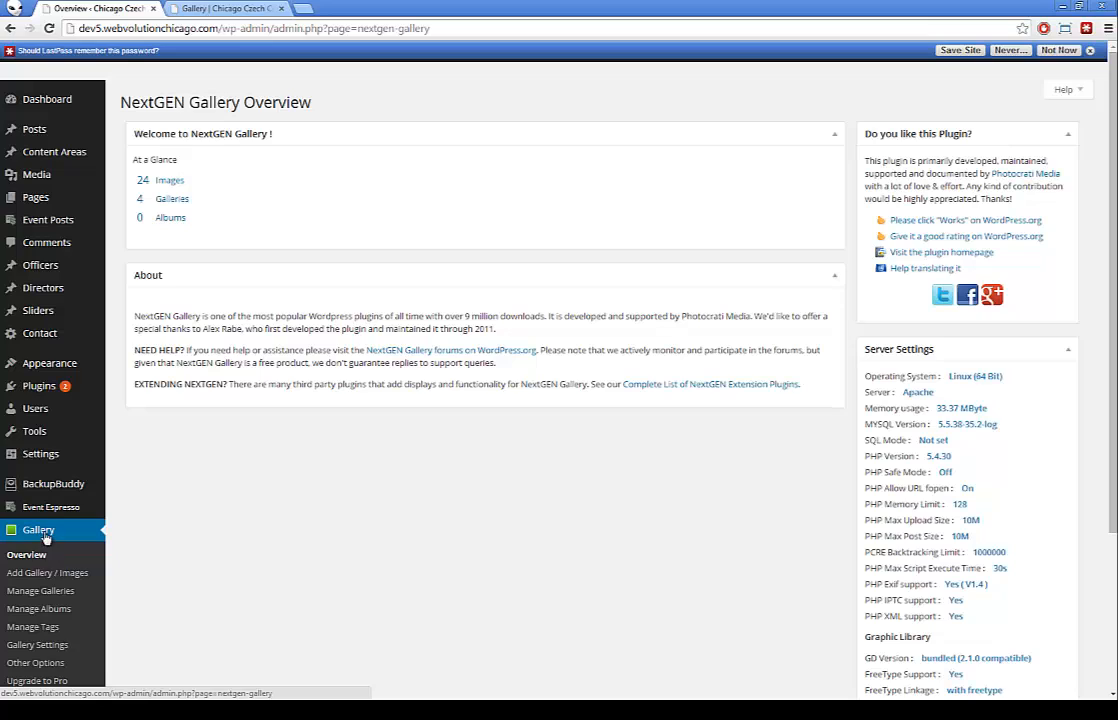
click(48, 596)
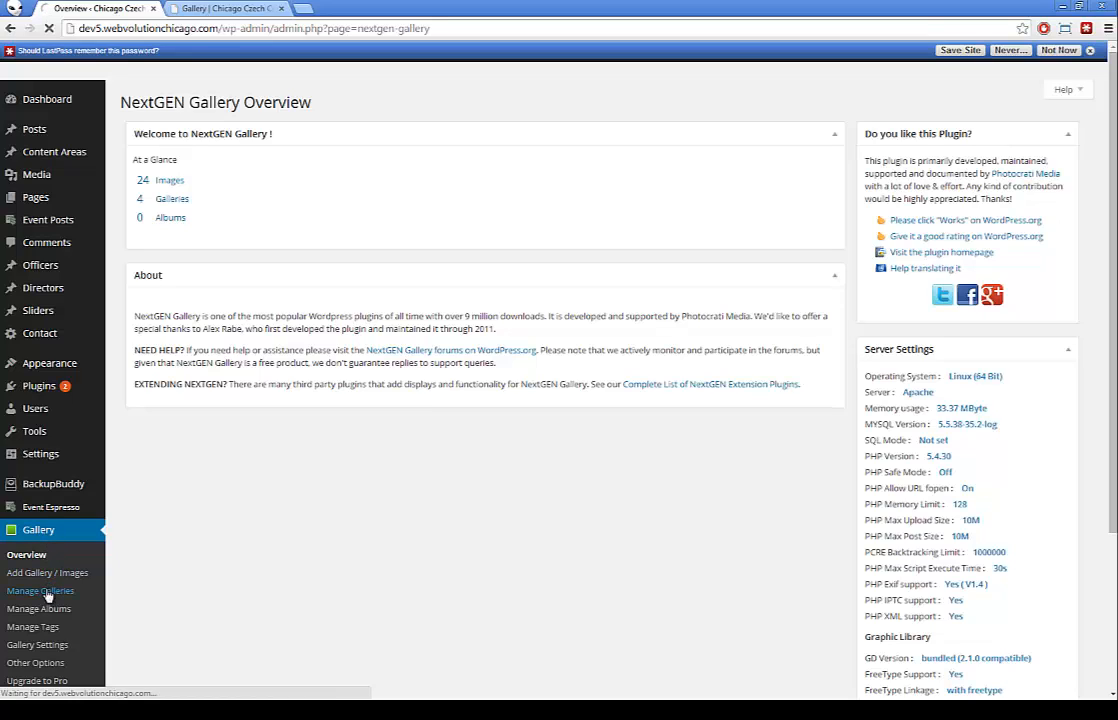
click(212, 8)
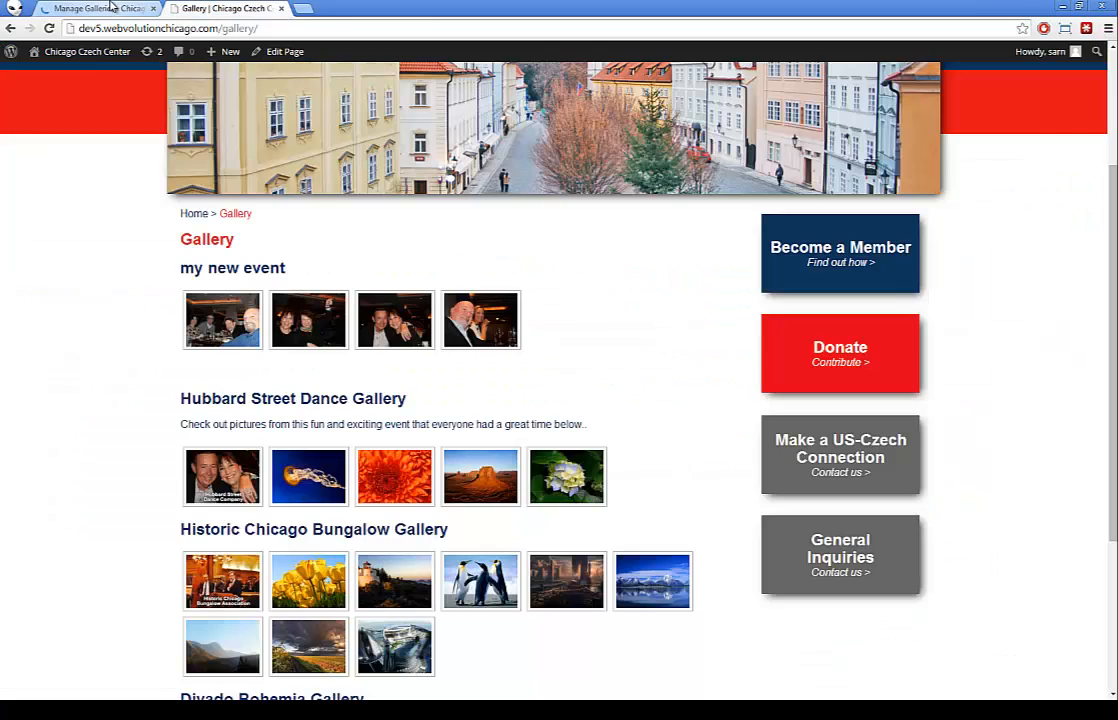
click(112, 8)
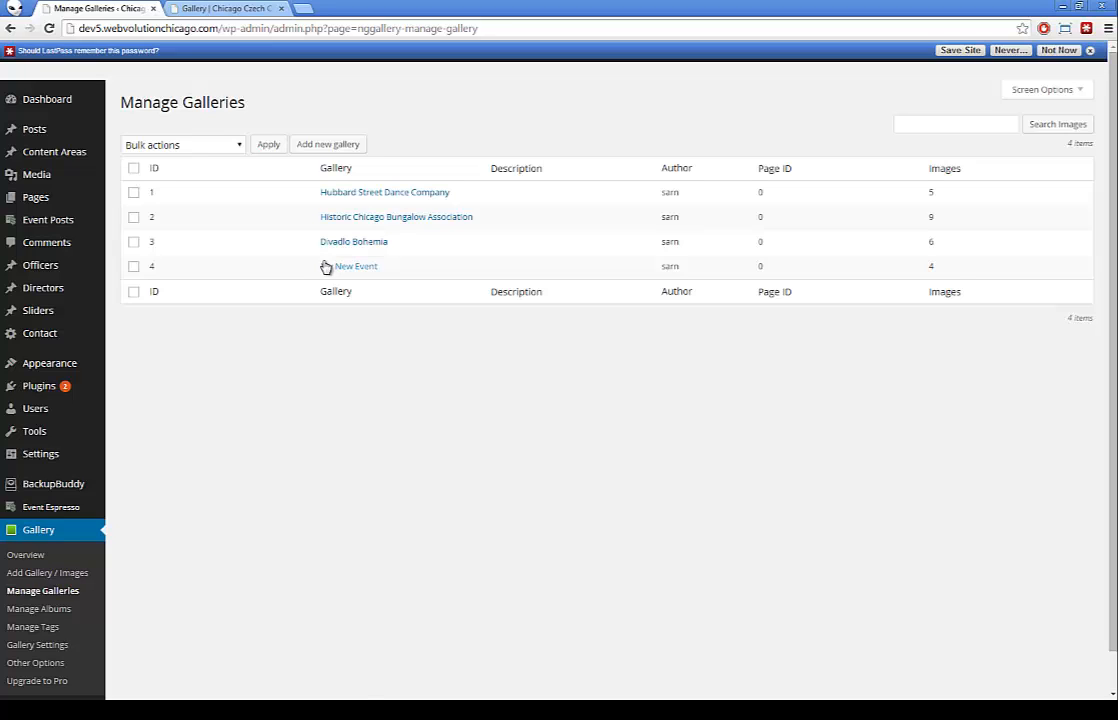
click(340, 269)
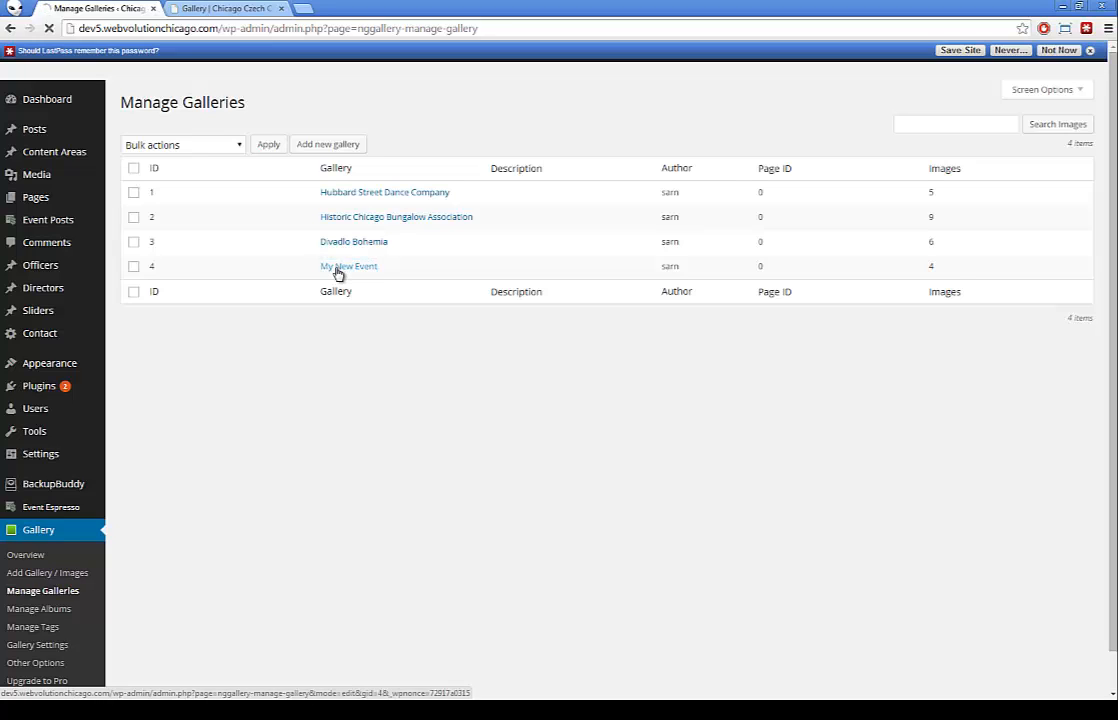
scroll(337, 272, down, 2)
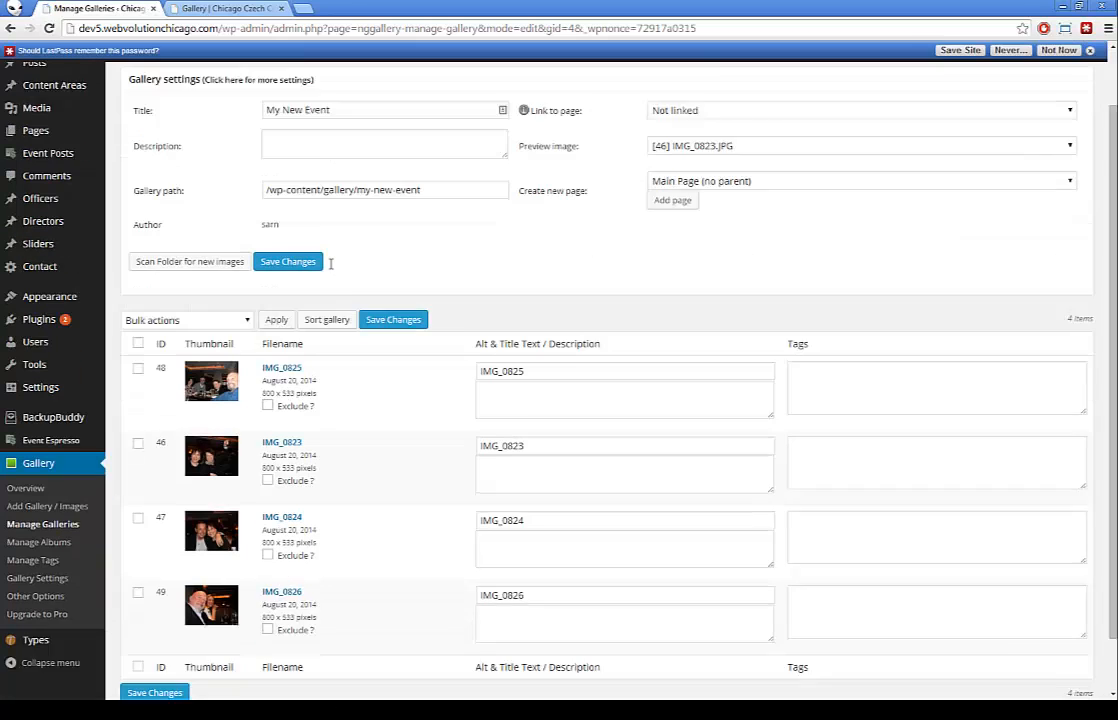
Sort the My New Event gallery so that IMG_0825 comes last, and update the sort order.
key(ctrl+Tab)
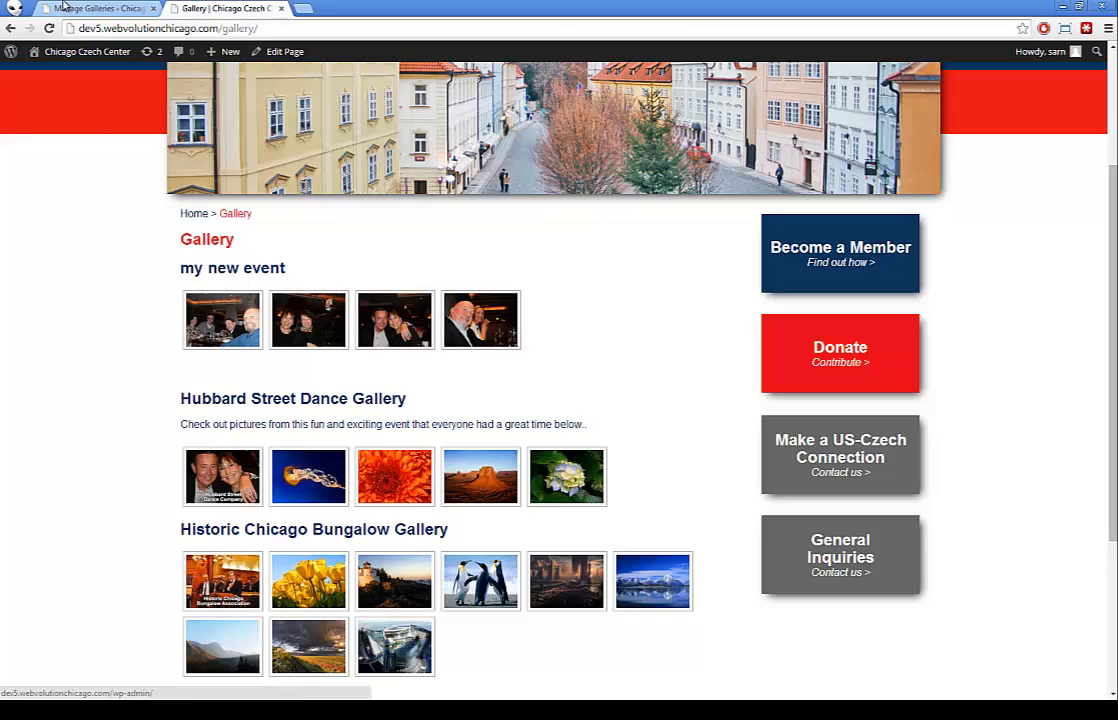
key(ctrl+Tab)
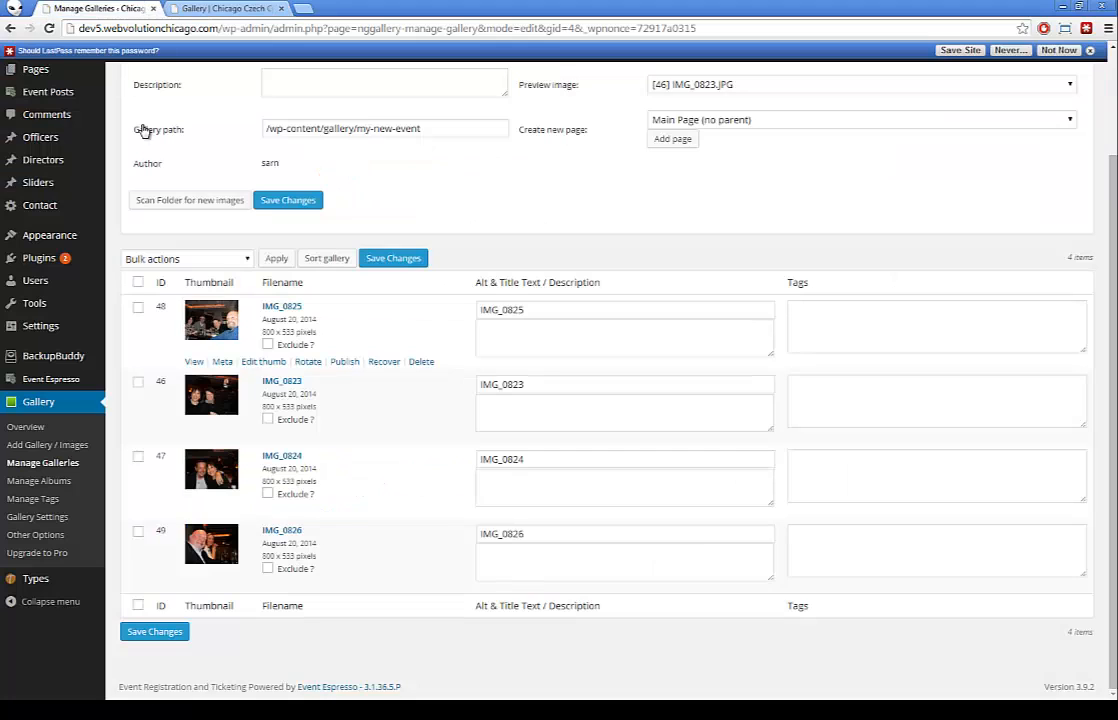
click(326, 259)
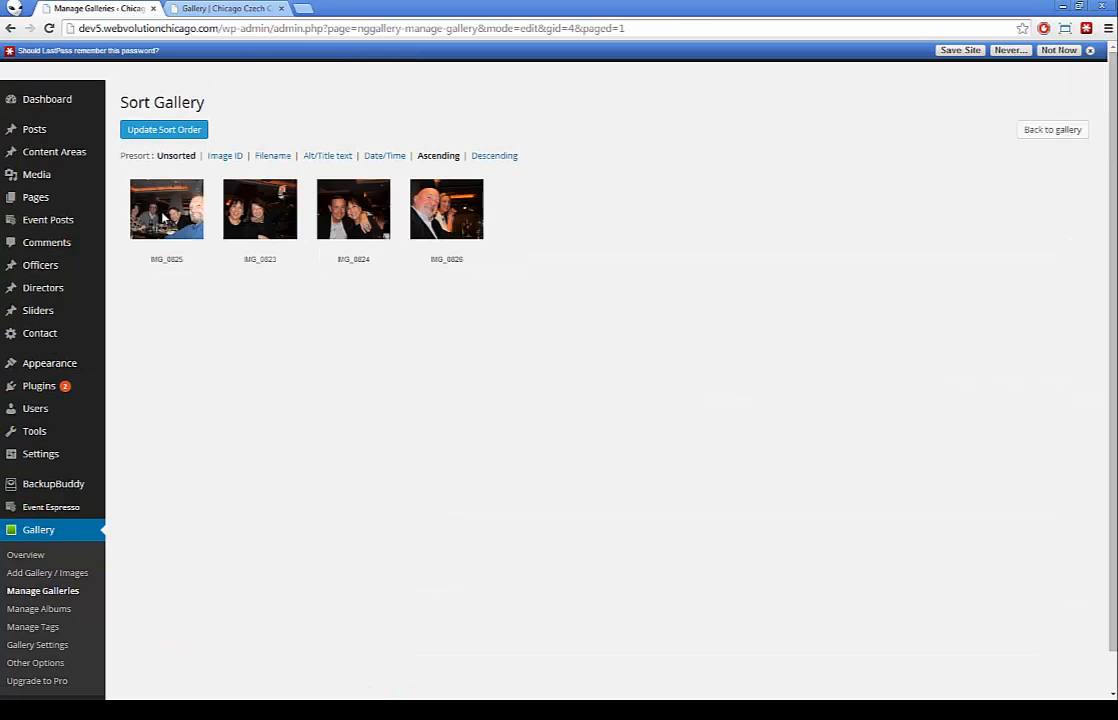
drag(163, 217, 516, 218)
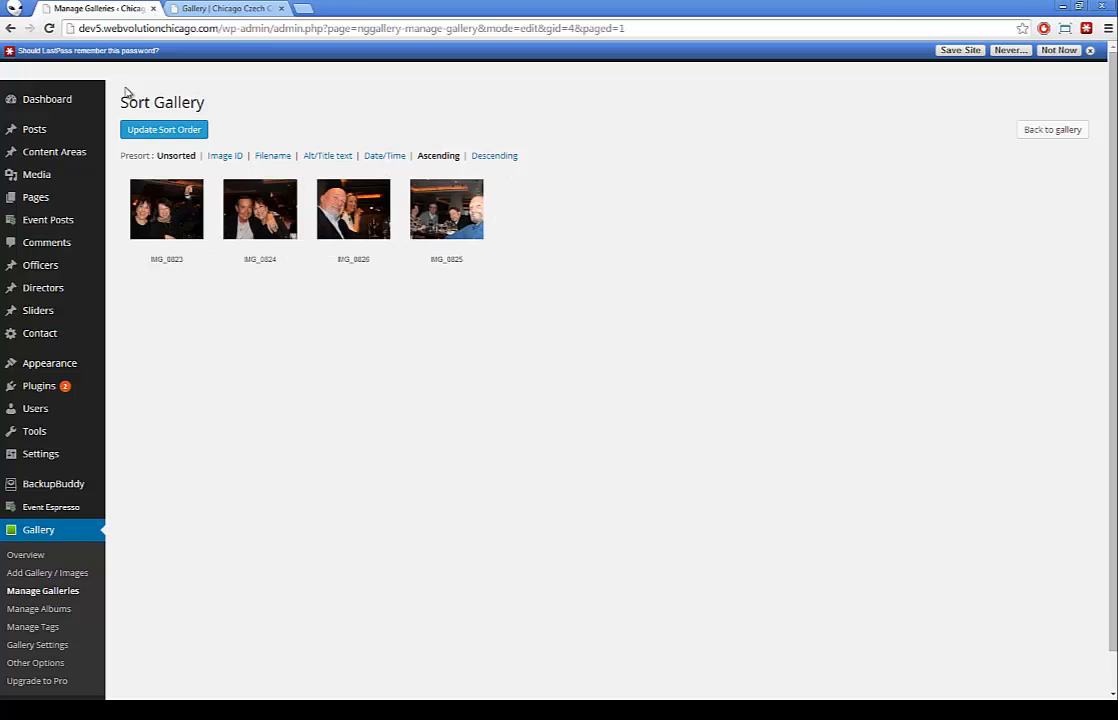
click(162, 131)
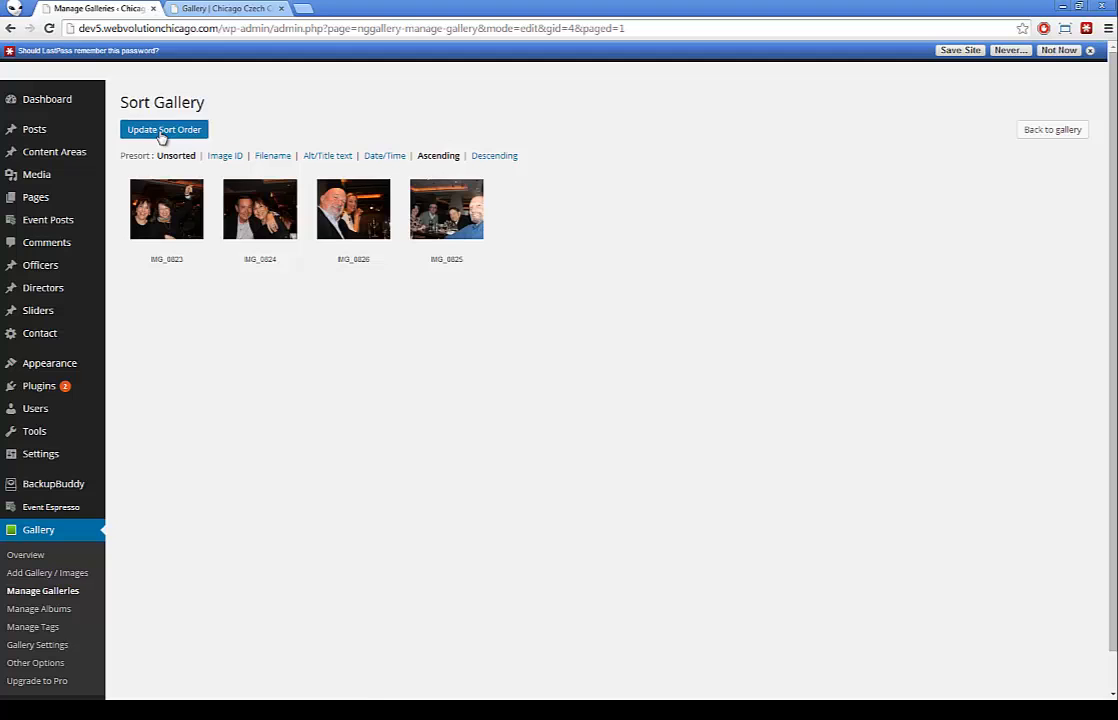
Refresh the public Gallery page and view the last photo of the "my new event" section enlarged, then close it.
click(203, 8)
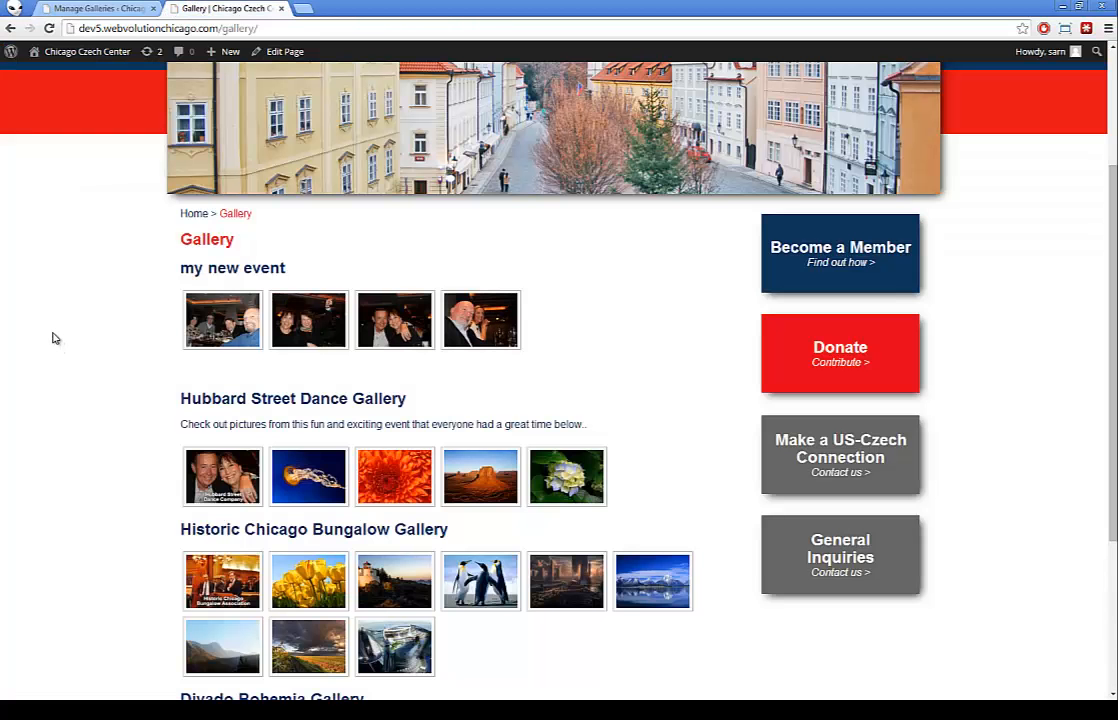
key(F5)
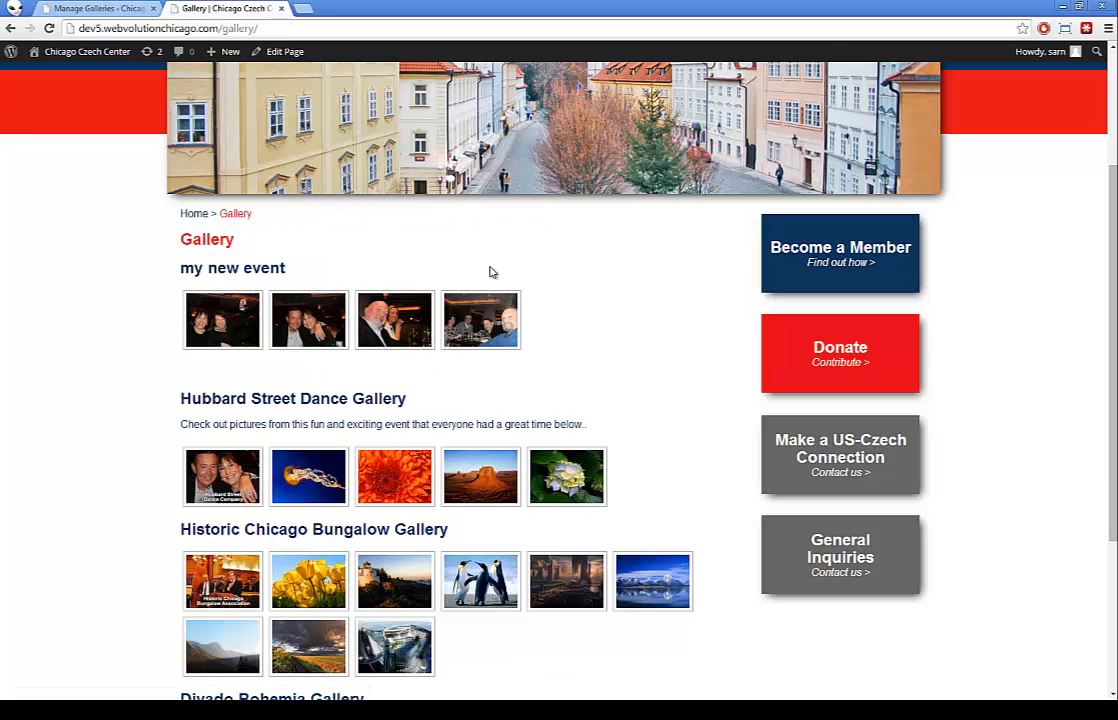
click(482, 320)
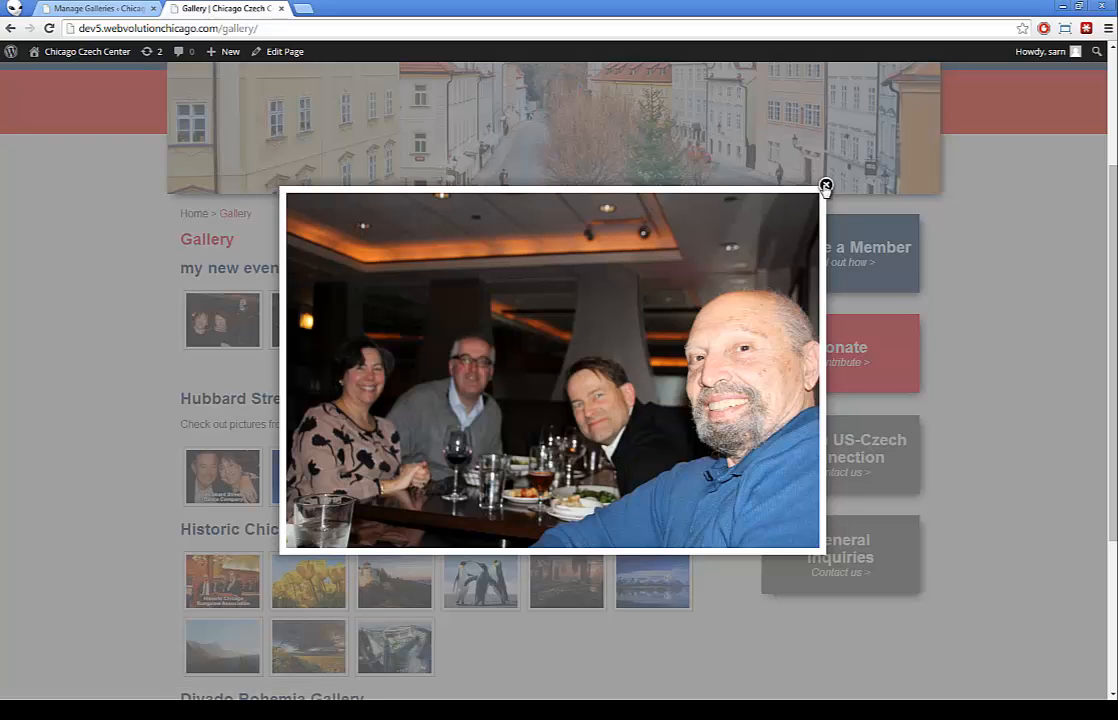
click(825, 186)
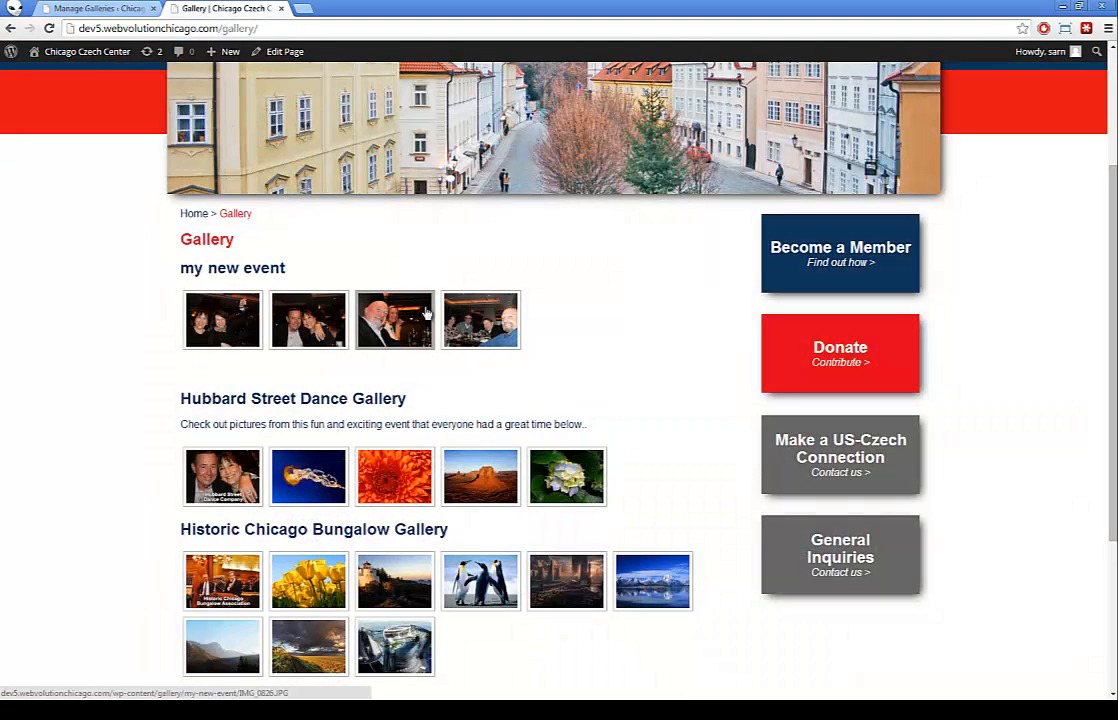
Return to the WordPress admin and reopen the My New Event gallery from the list of managed galleries.
click(90, 12)
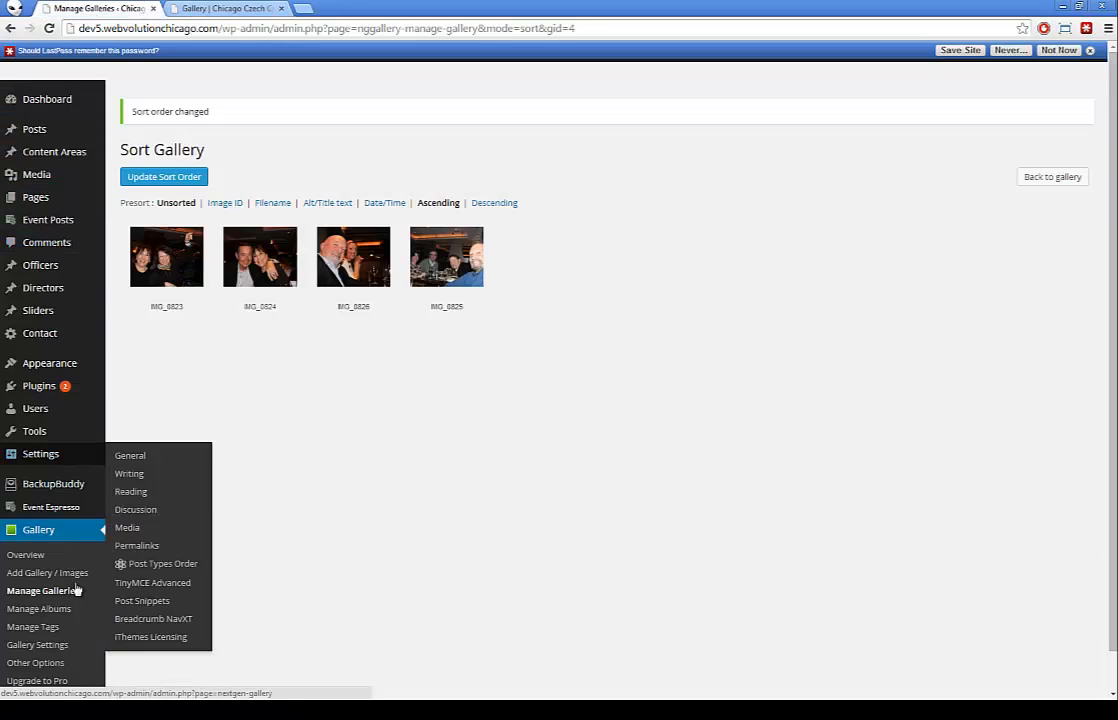
click(55, 596)
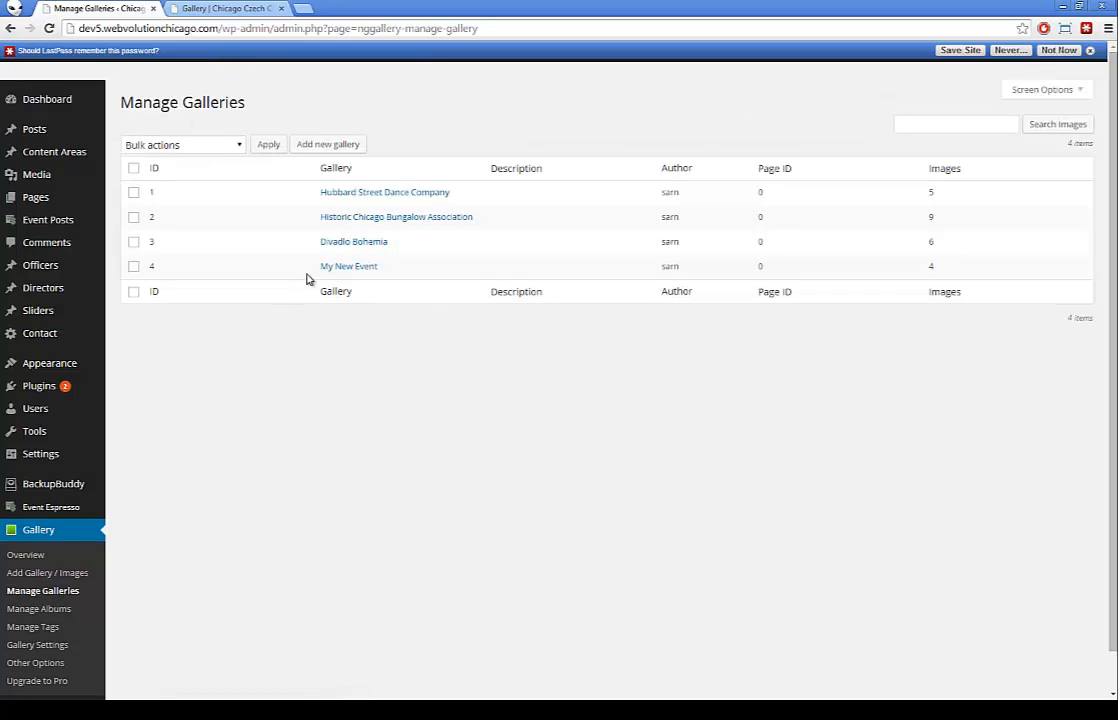
click(355, 270)
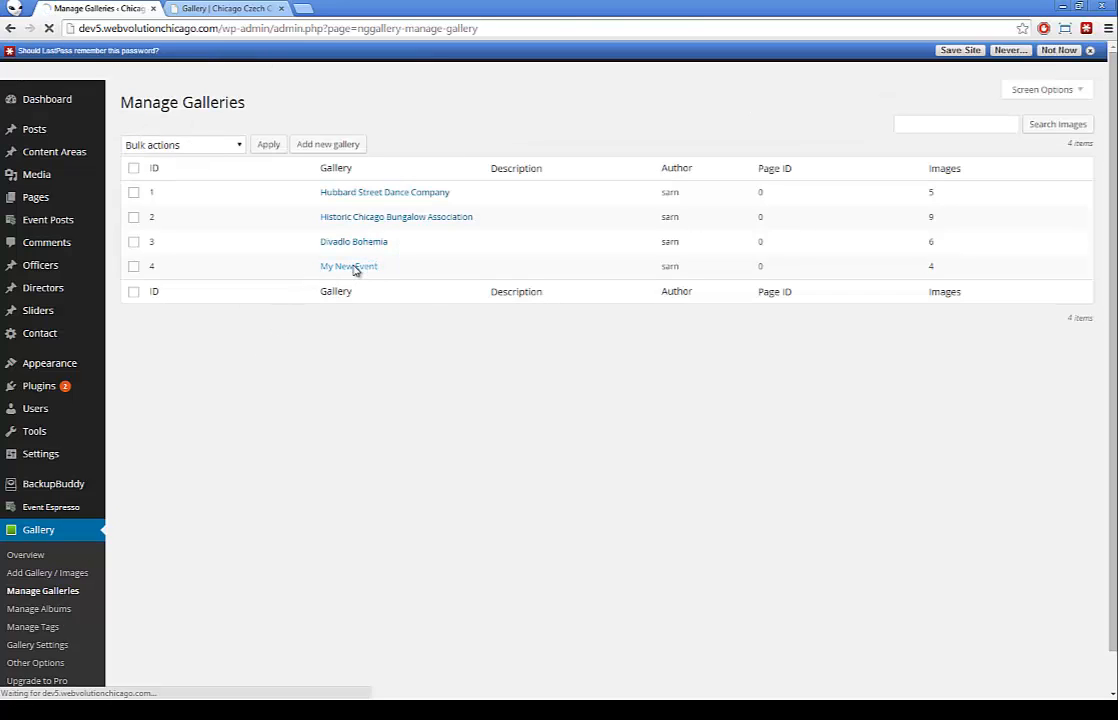
scroll(355, 263, down, 2)
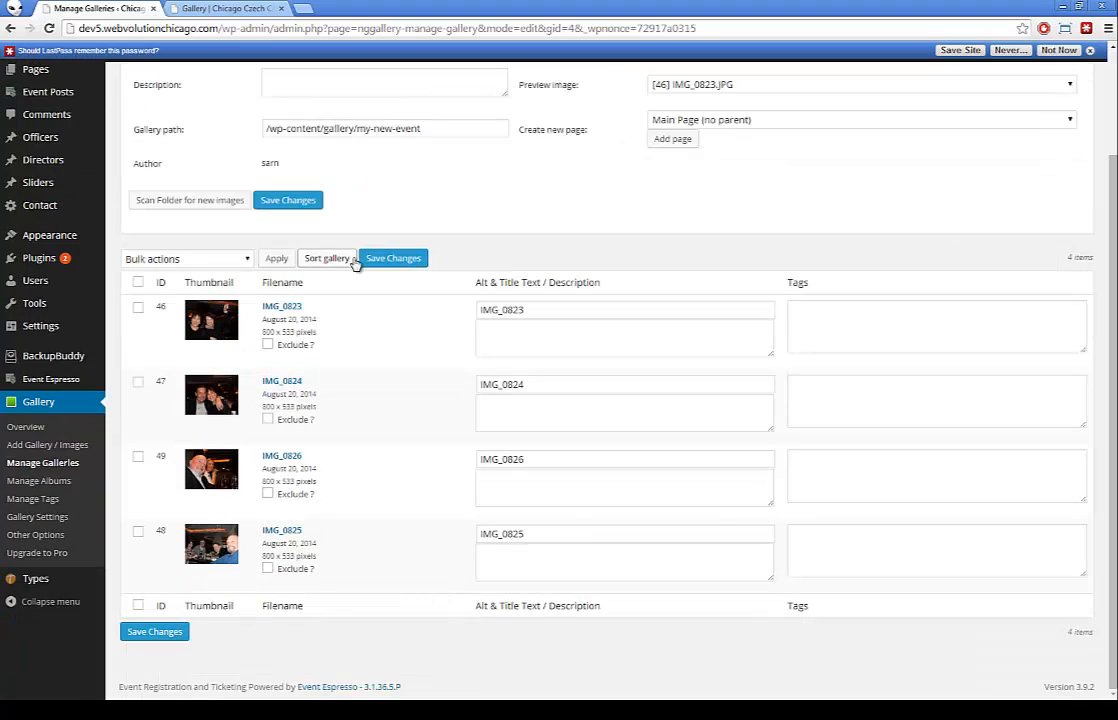
Give photo IMG_0825 the description "After party." and save the gallery changes.
click(507, 555)
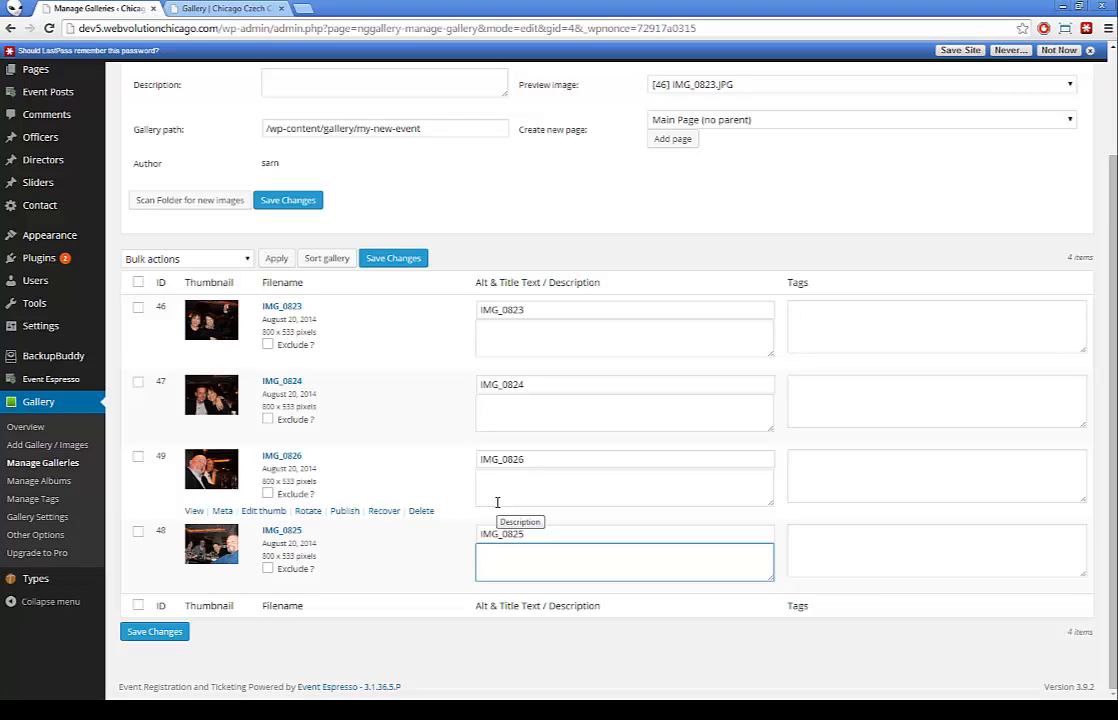
text(party.)
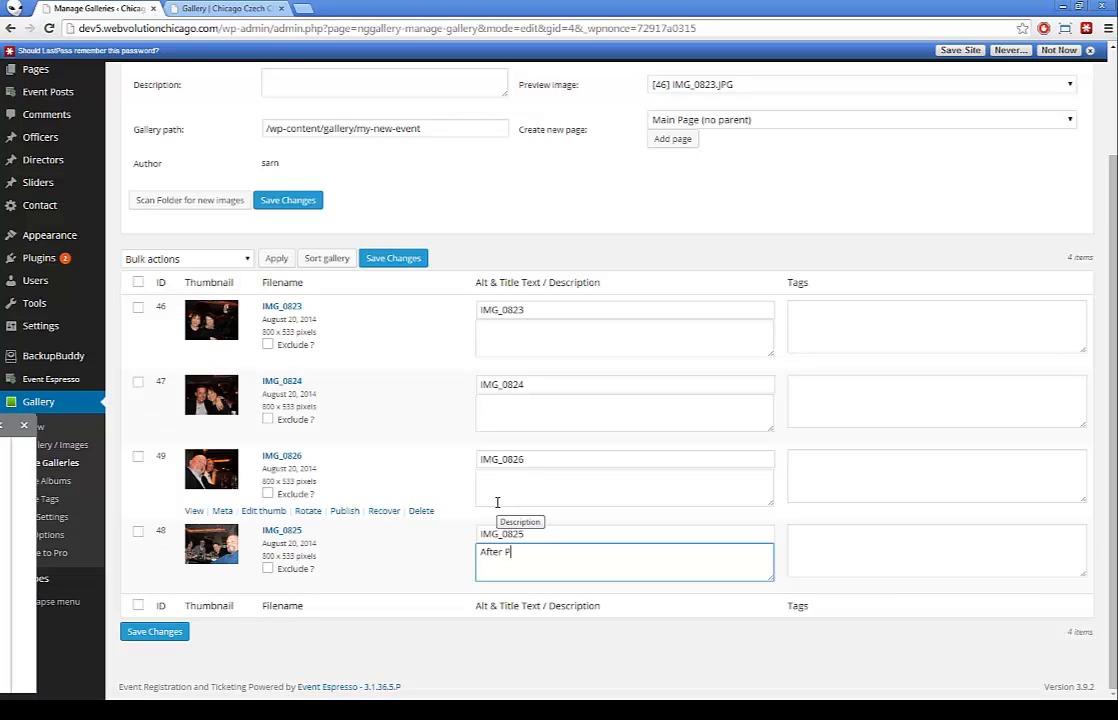
click(152, 631)
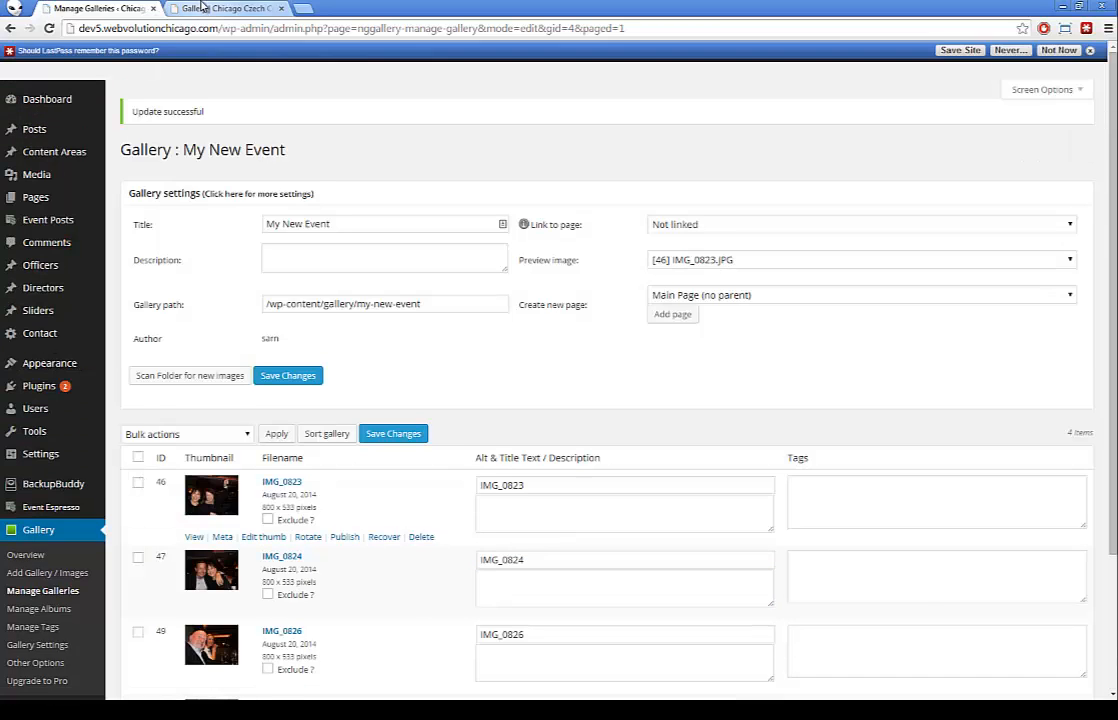
Refresh the public Gallery page and step through the enlarged "my new event" photos to check the caption under the last one.
click(222, 8)
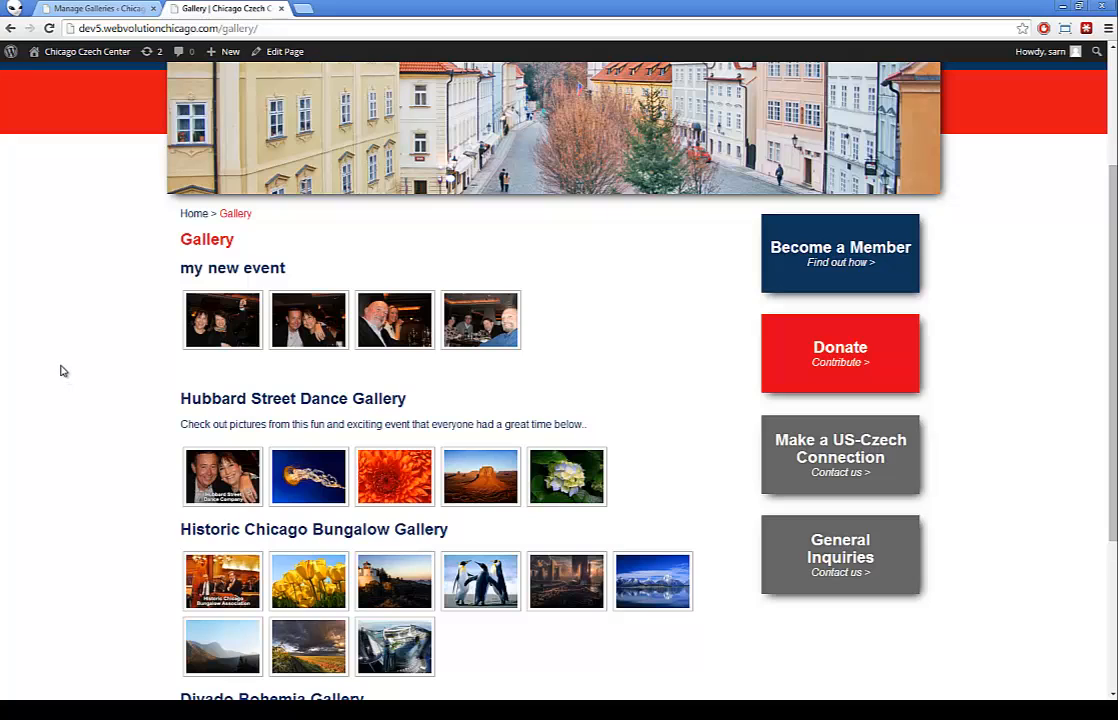
key(F5)
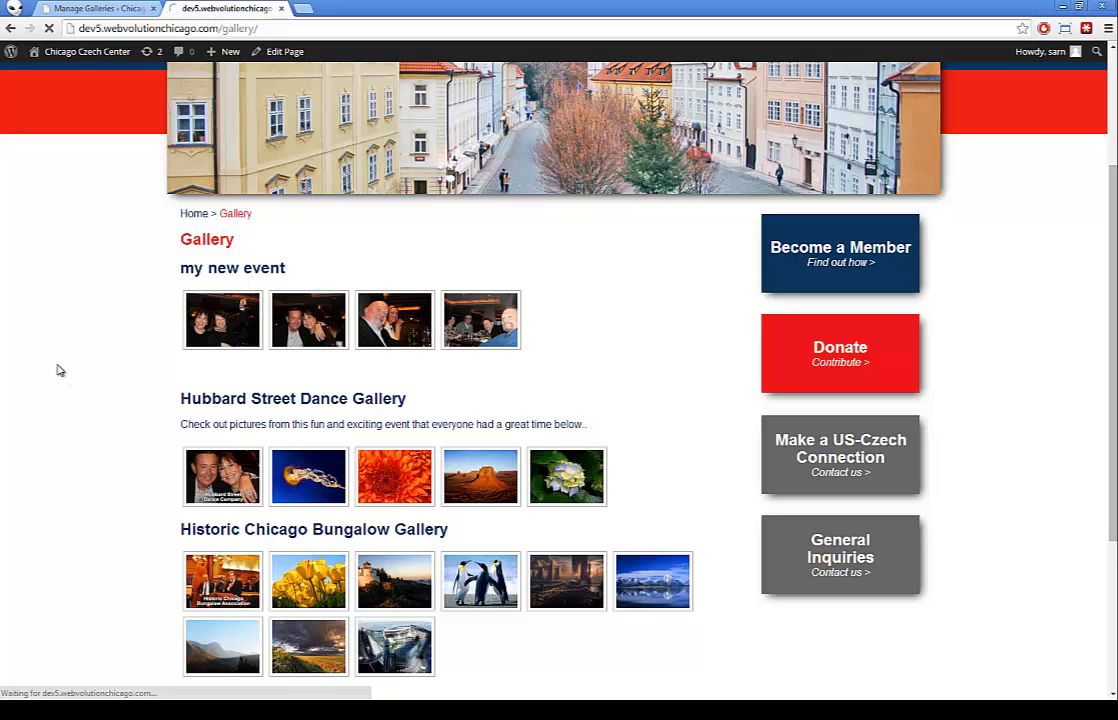
click(77, 14)
scroll(621, 497, down, 5)
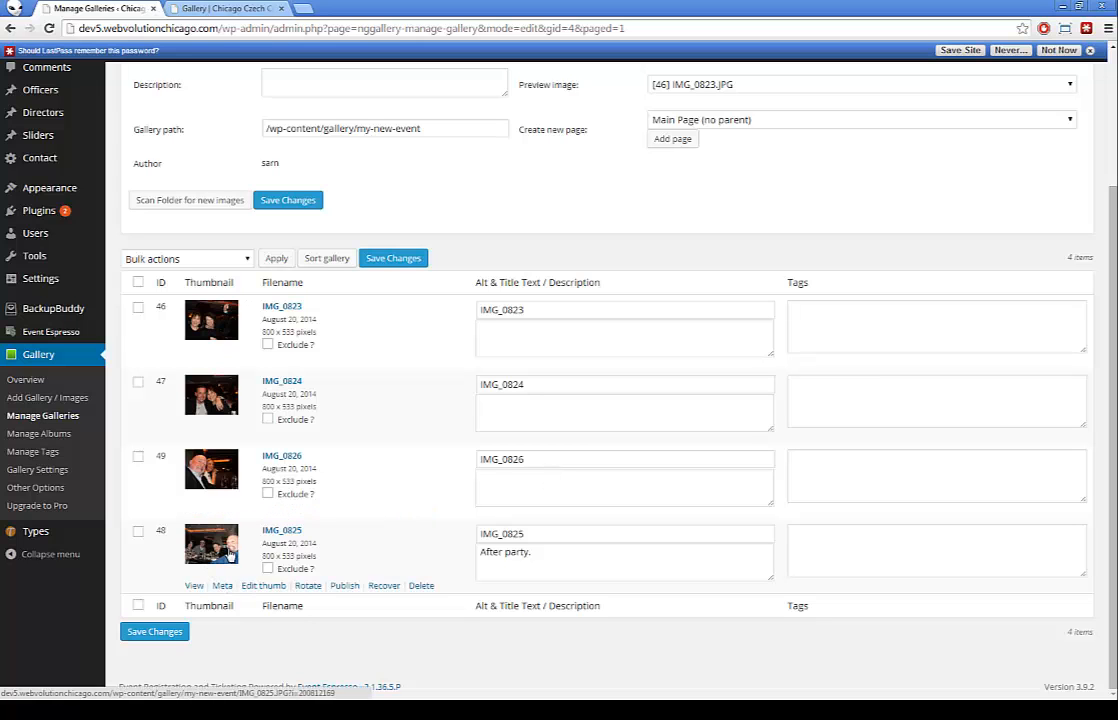
click(192, 10)
click(225, 316)
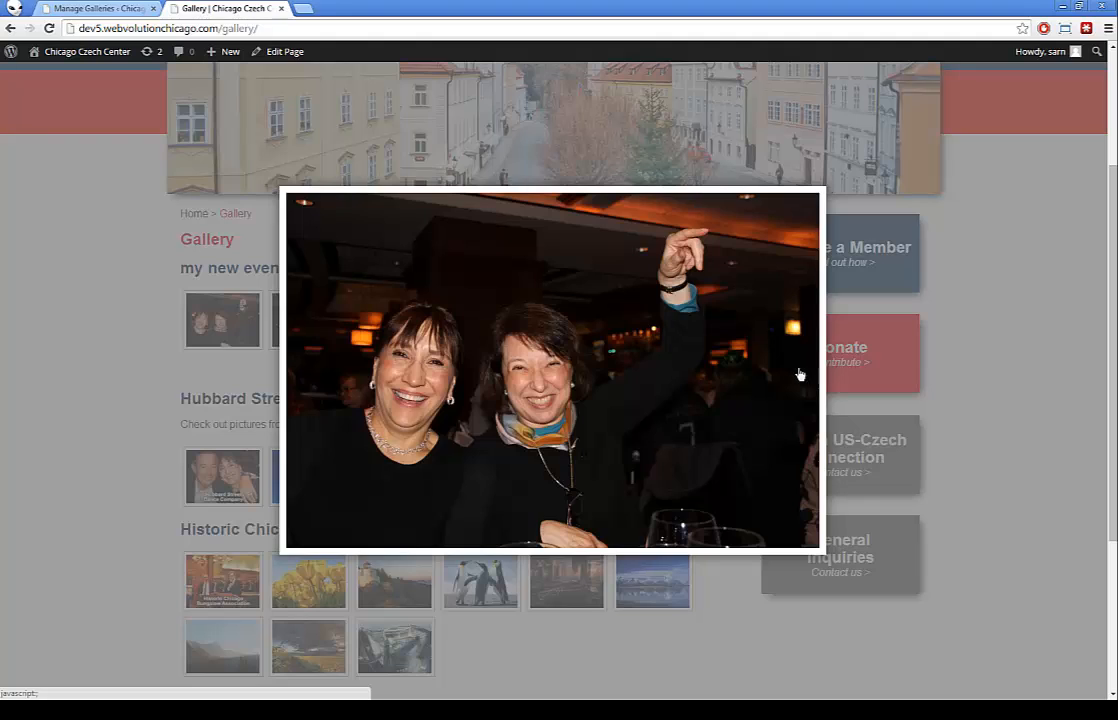
click(800, 369)
click(799, 375)
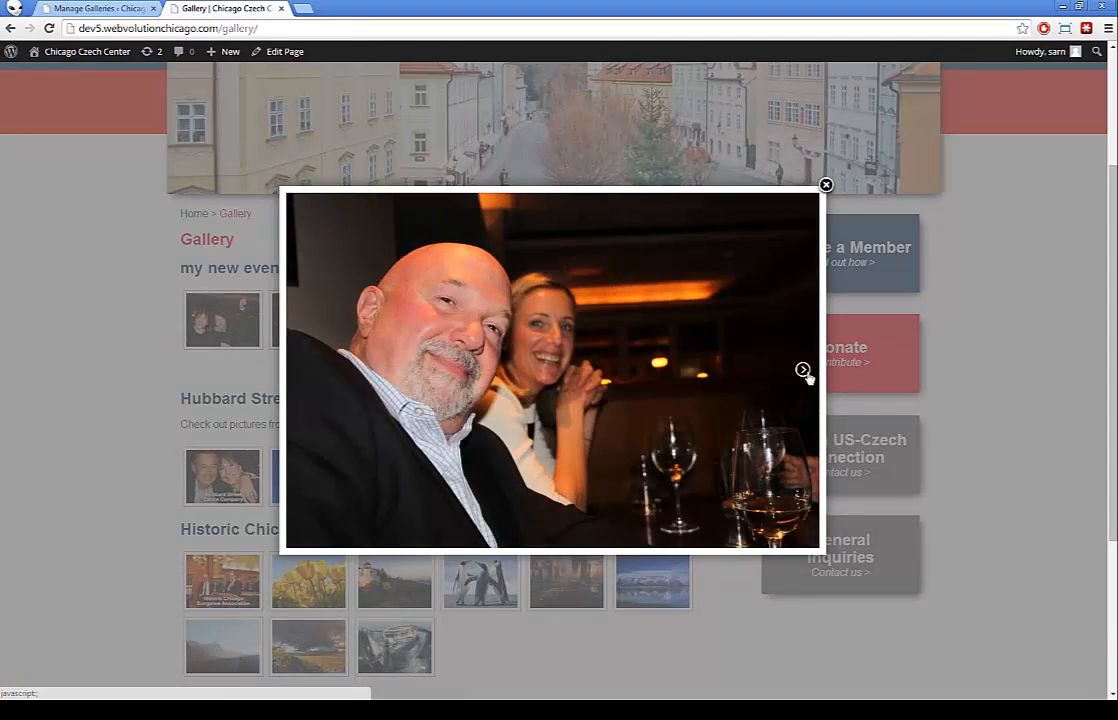
click(781, 382)
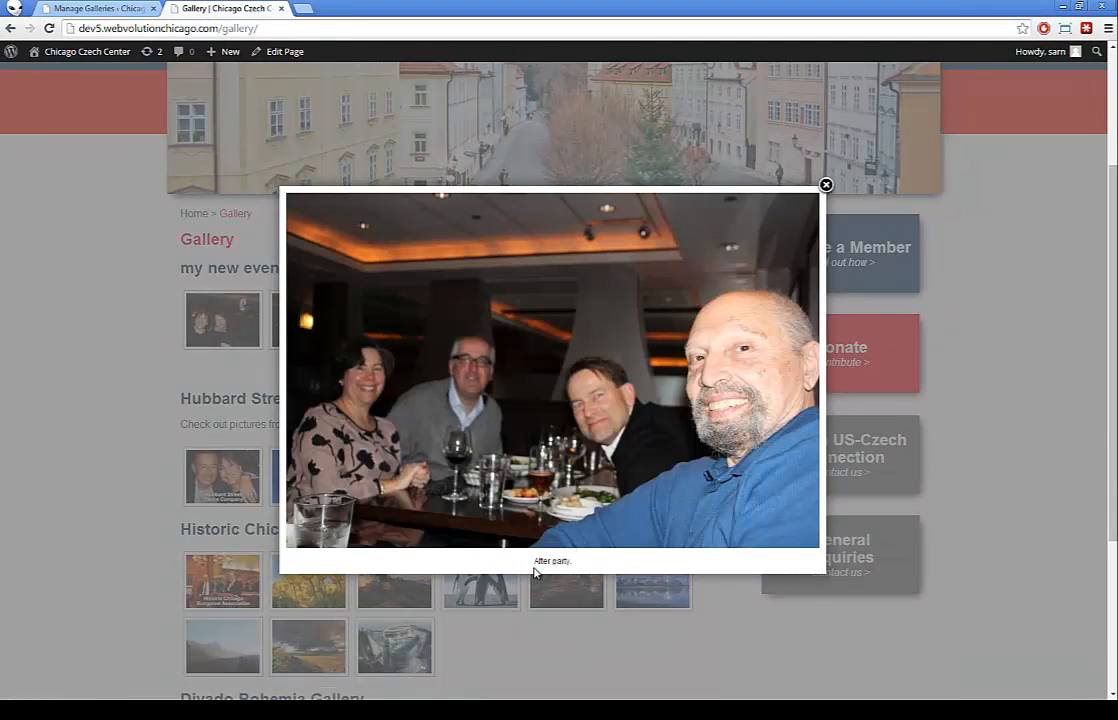
drag(533, 563, 587, 559)
Compare the caption under the enlarged last photo with the description text of IMG_0825 in the gallery admin.
click(78, 8)
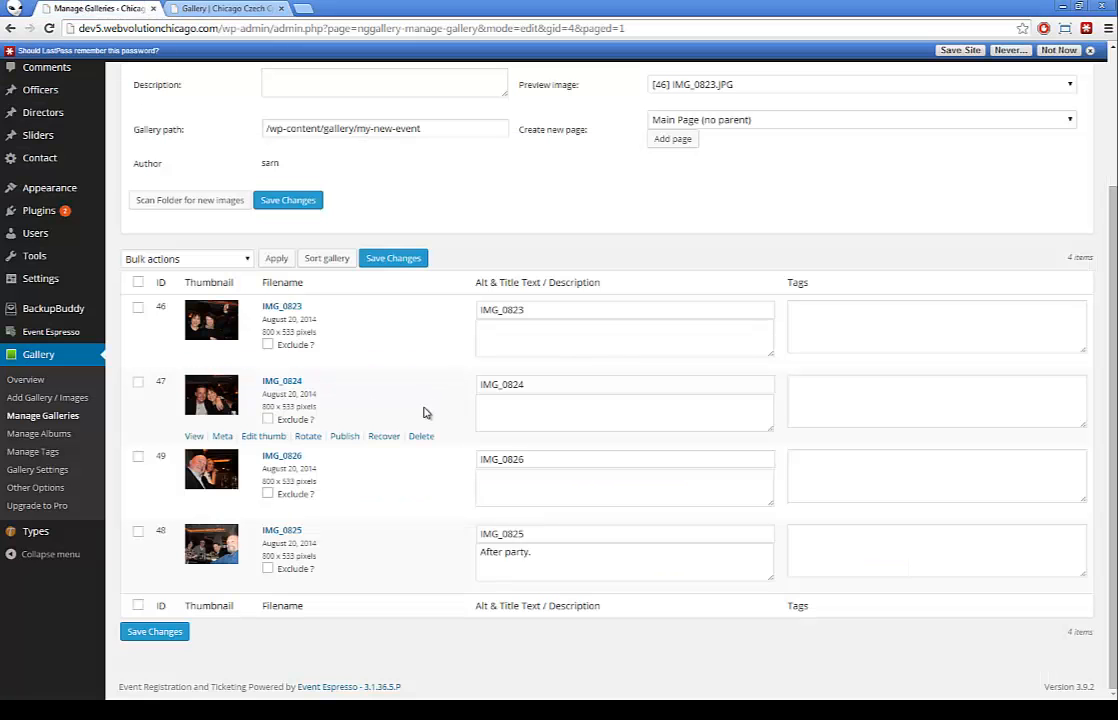
click(226, 9)
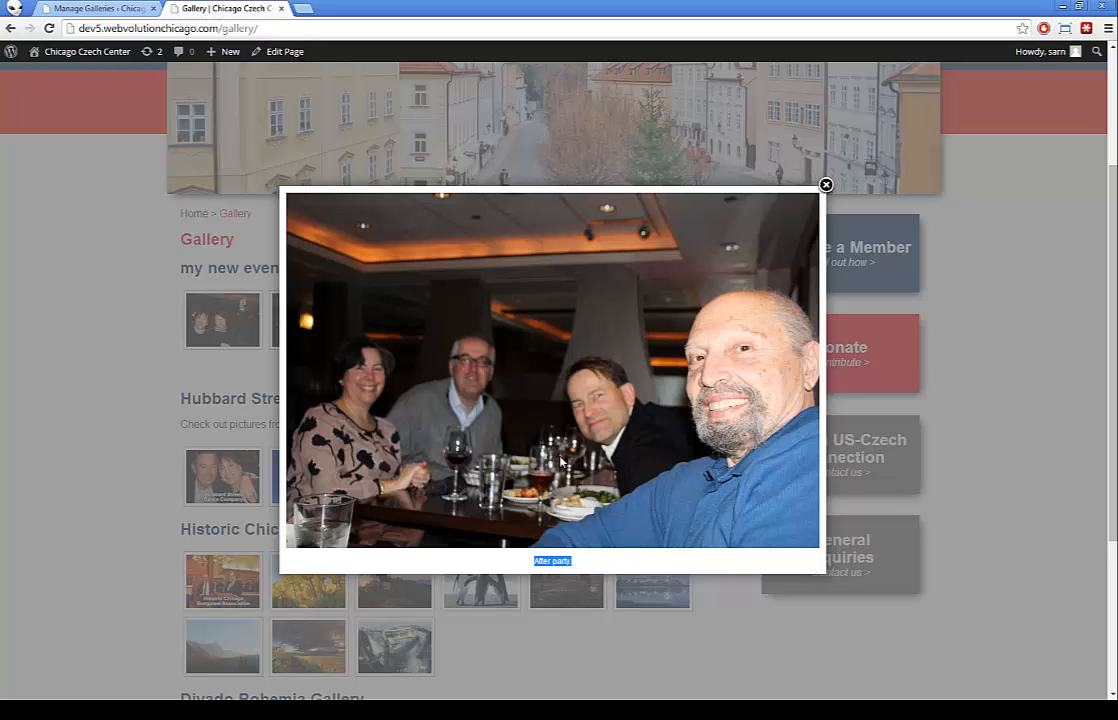
click(547, 562)
click(160, 12)
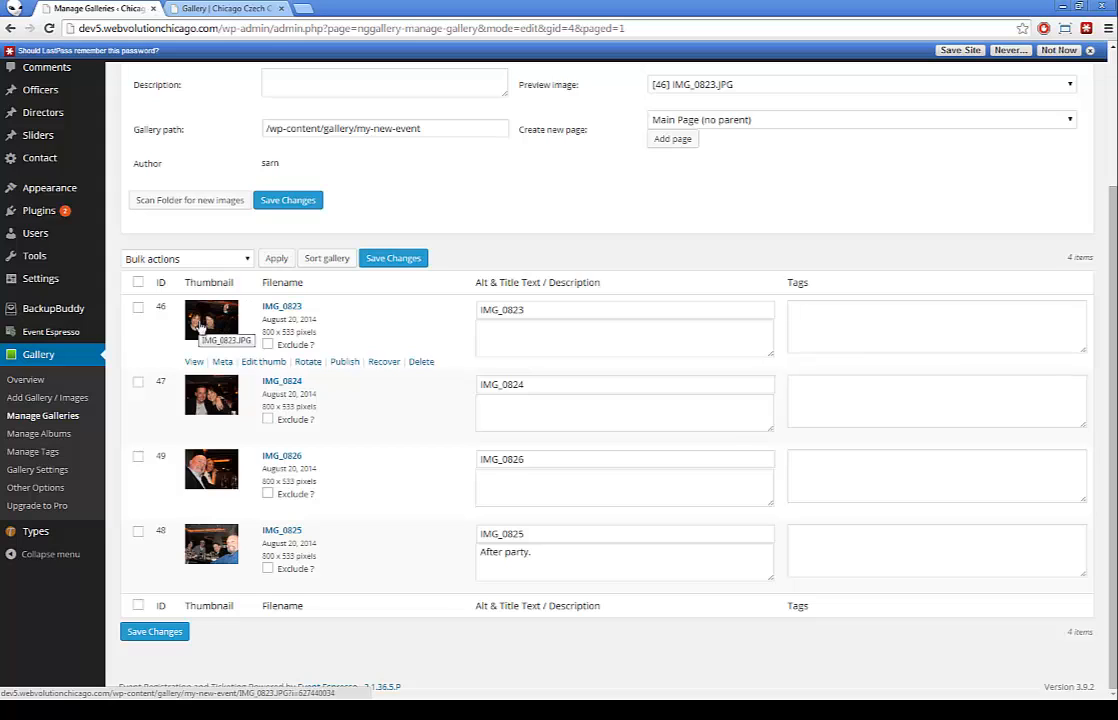
double_click(495, 552)
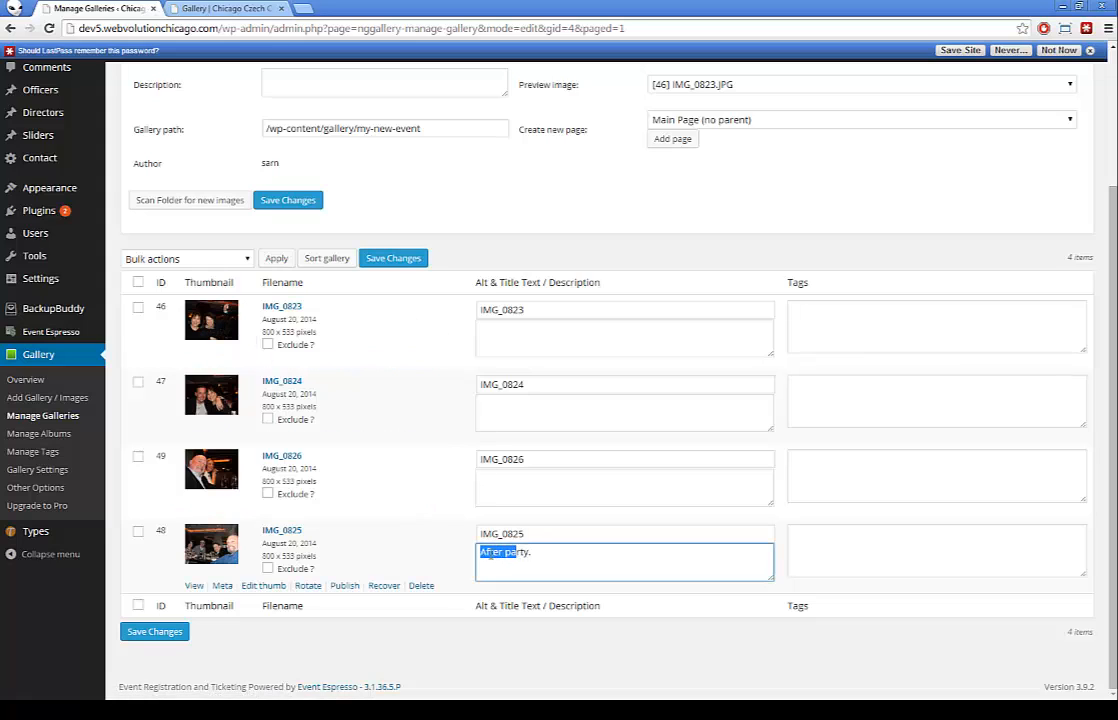
drag(505, 552, 611, 536)
drag(481, 552, 497, 552)
click(553, 554)
drag(553, 554, 477, 563)
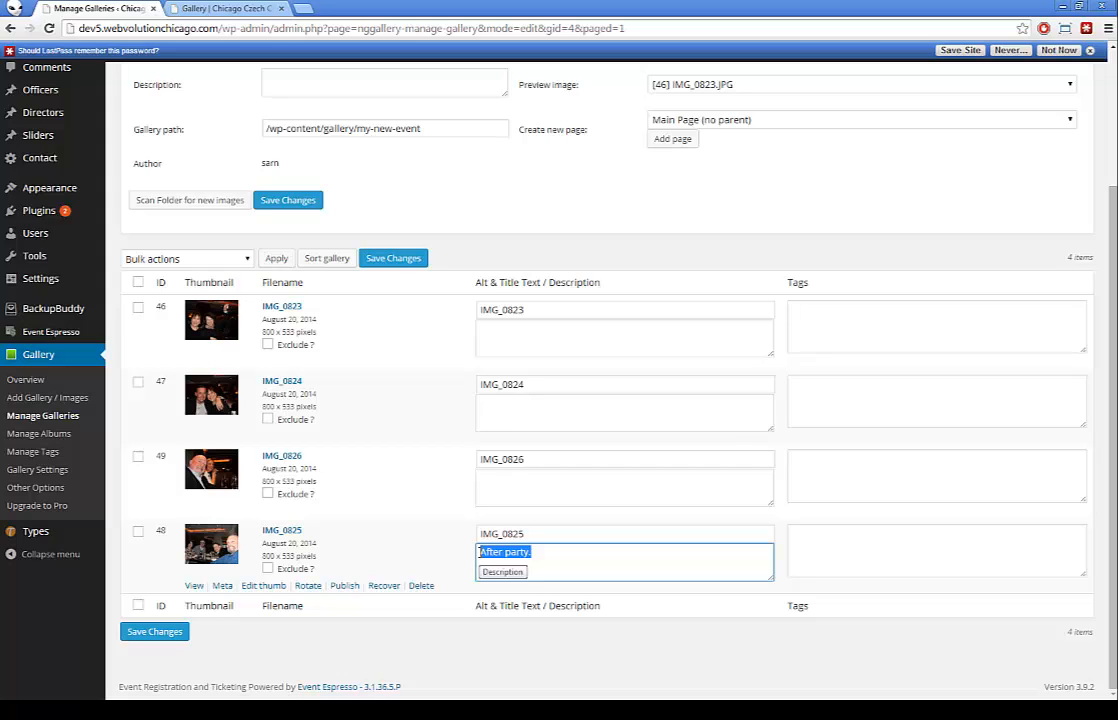
Open the Add Gallery / Images page and choose My New Event as the gallery that receives the uploads.
click(48, 398)
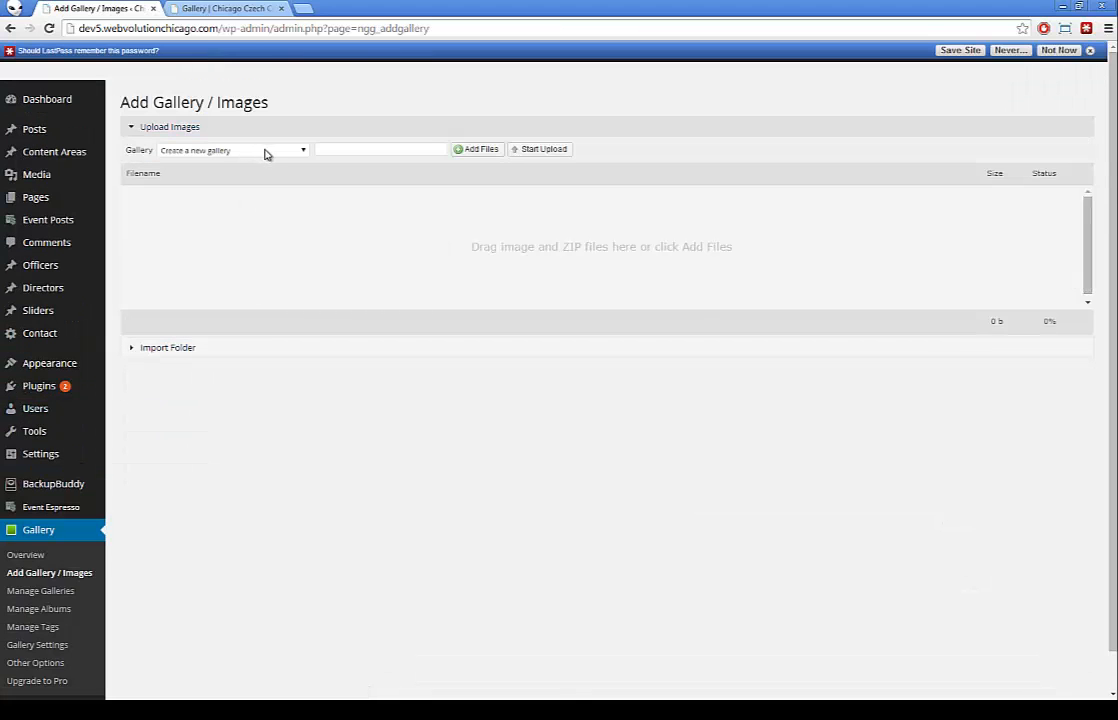
click(266, 154)
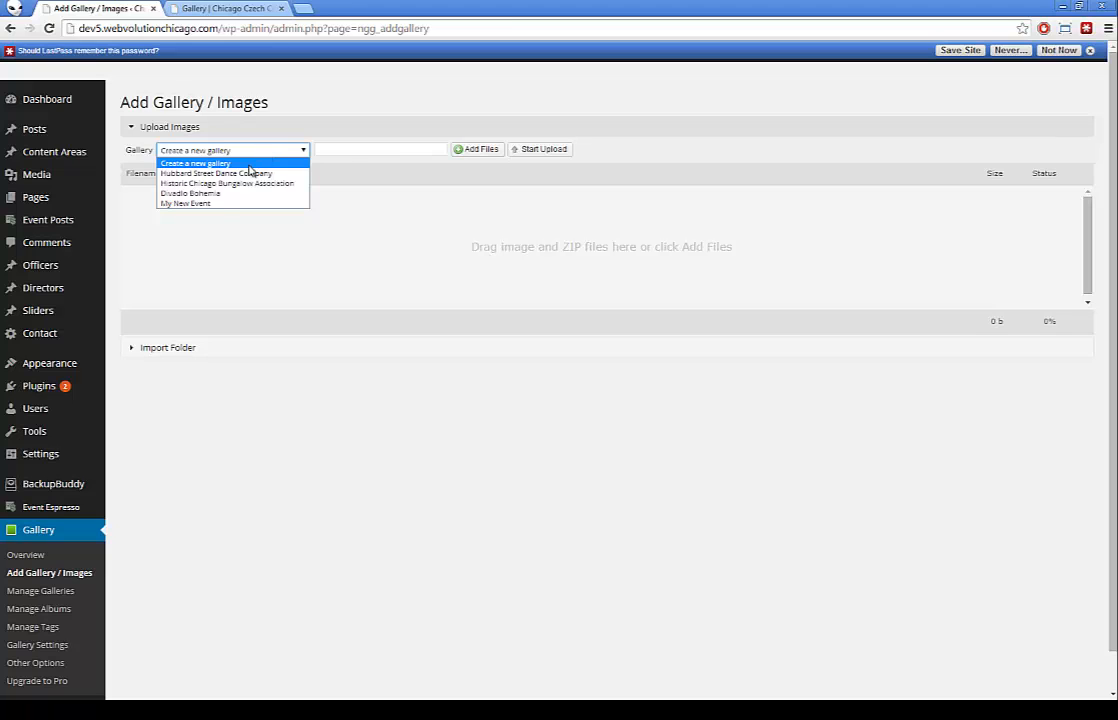
click(211, 205)
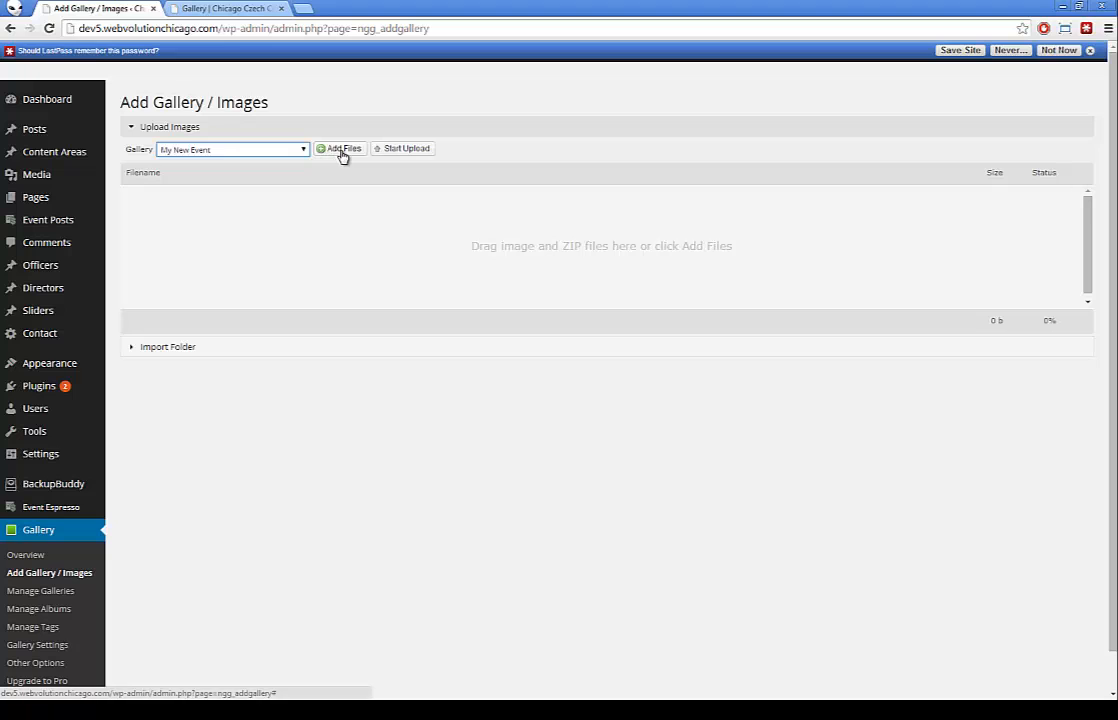
Add Desert.jpg from the Sample Pictures folder to the upload queue.
click(342, 152)
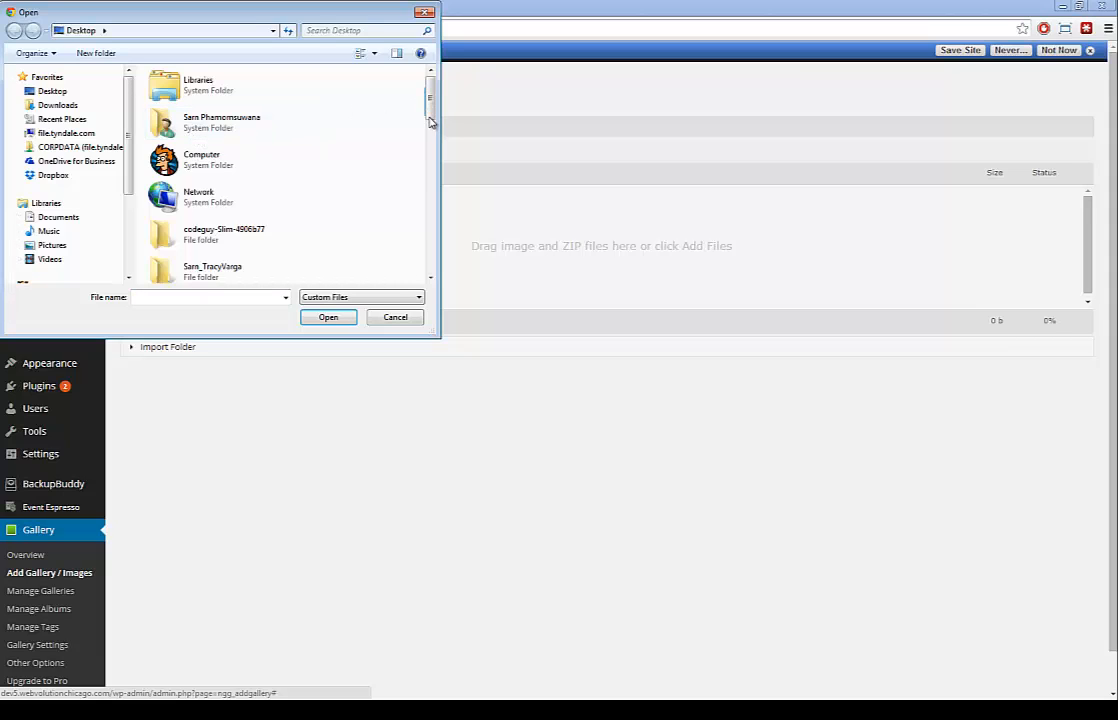
drag(430, 95, 380, 175)
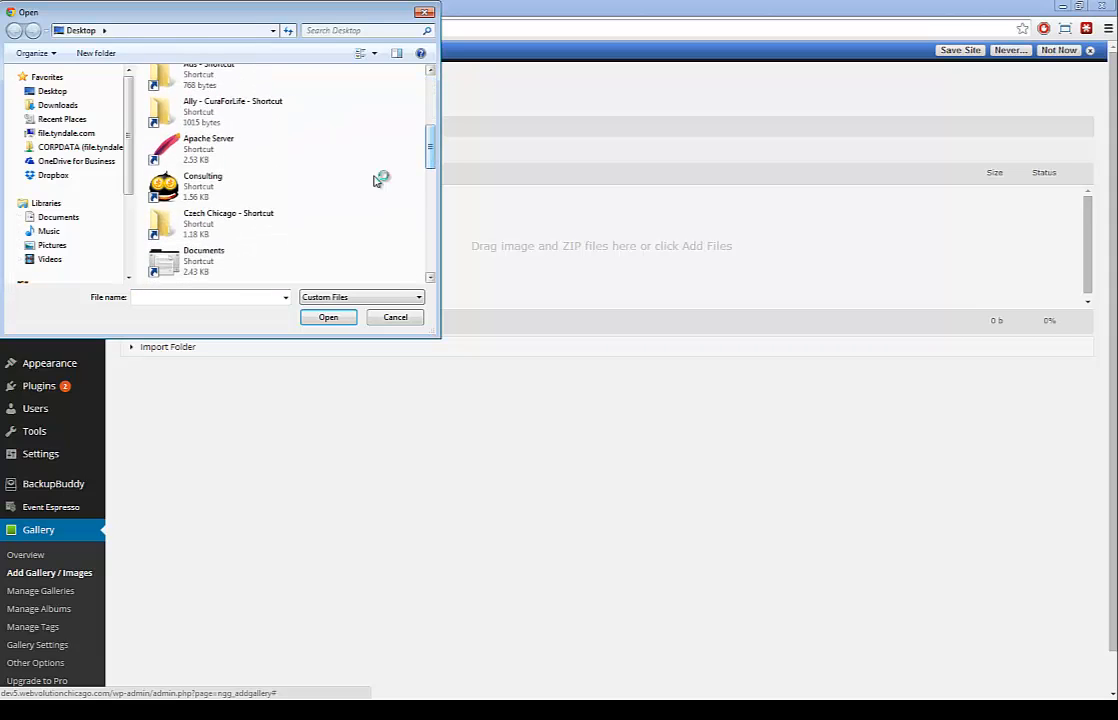
click(49, 247)
double_click(279, 167)
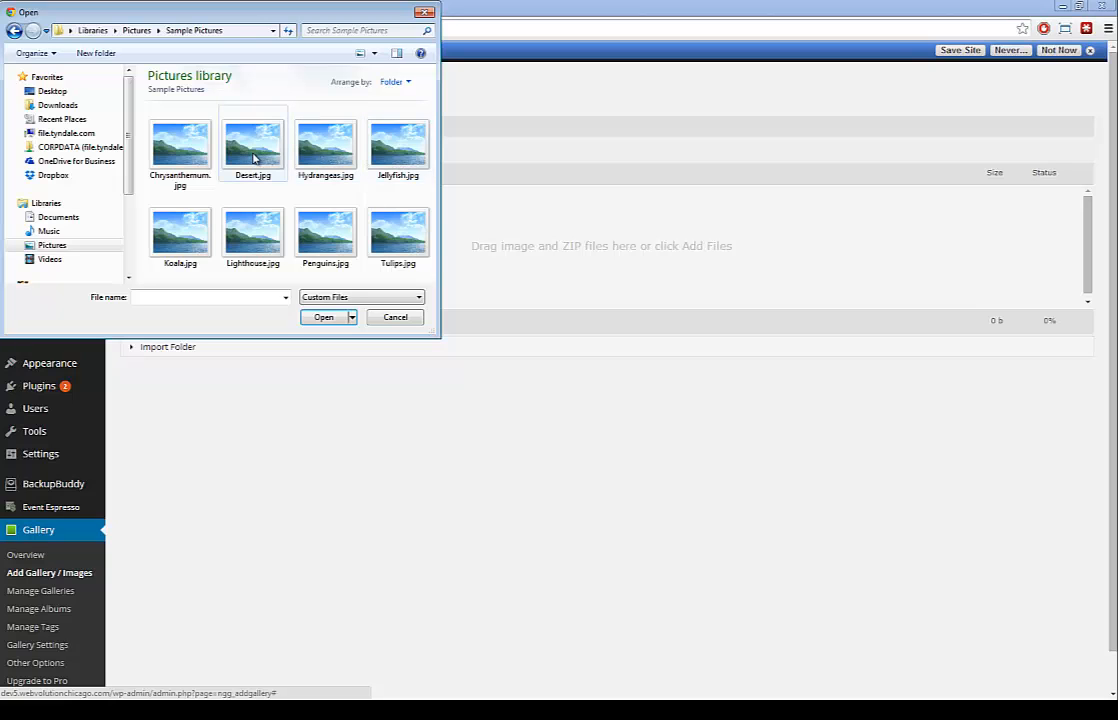
click(253, 157)
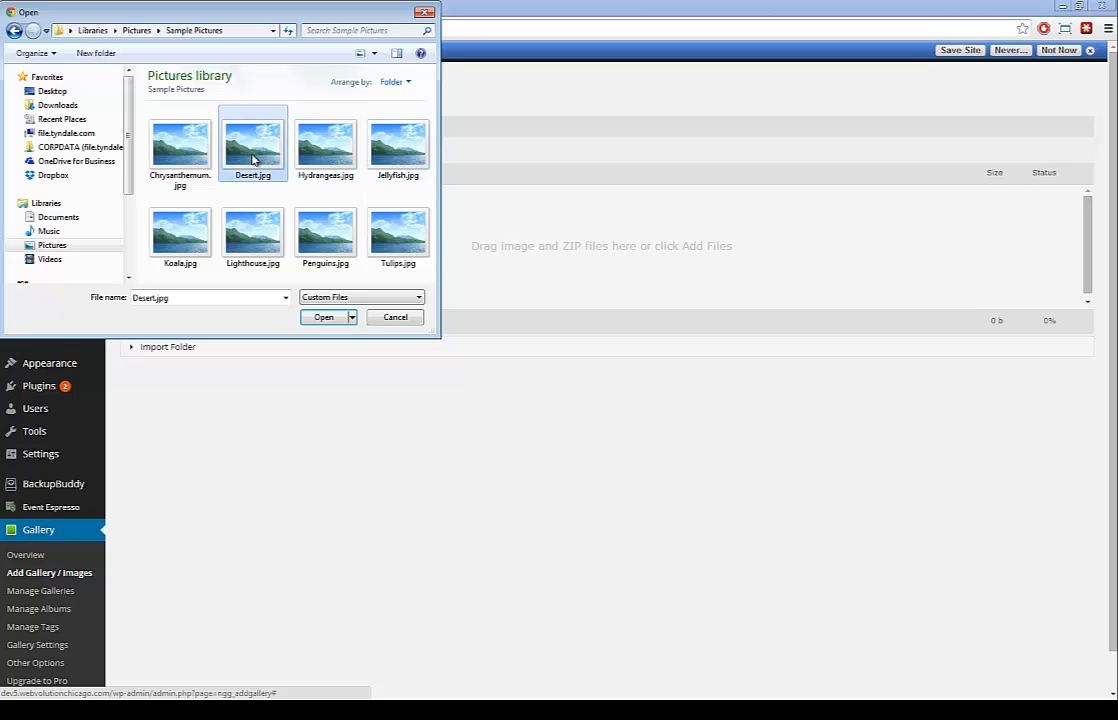
click(323, 317)
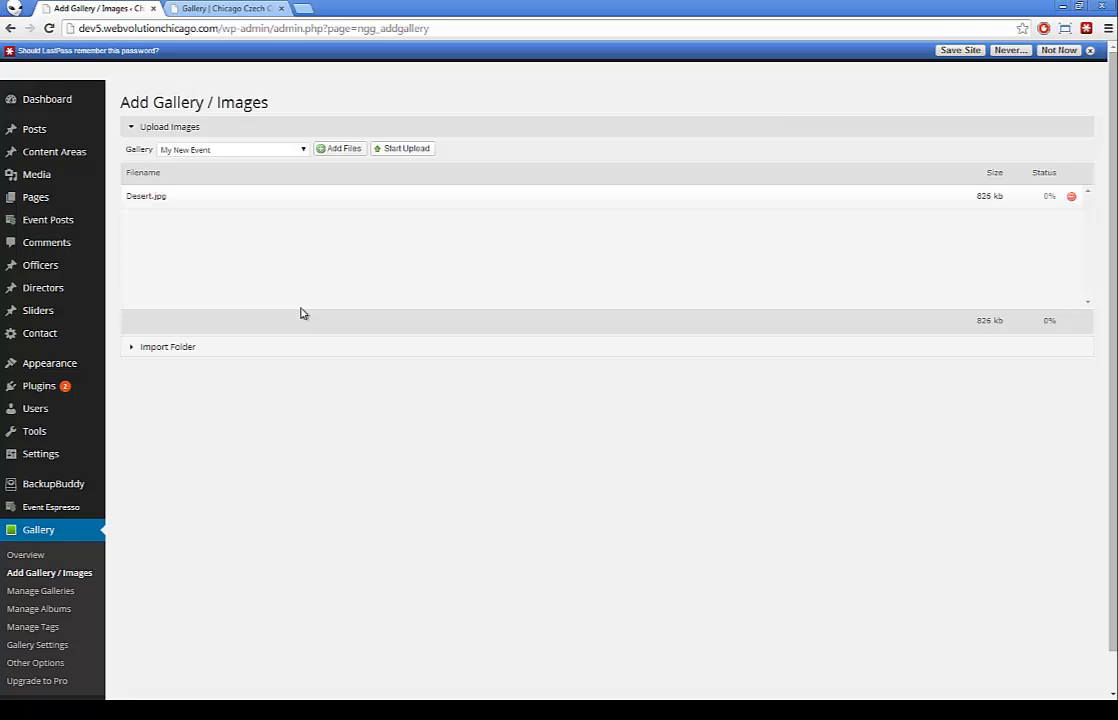
Add Koala.jpg, Lighthouse.jpg and Penguins.jpg to the queue and upload all queued images to My New Event.
click(341, 150)
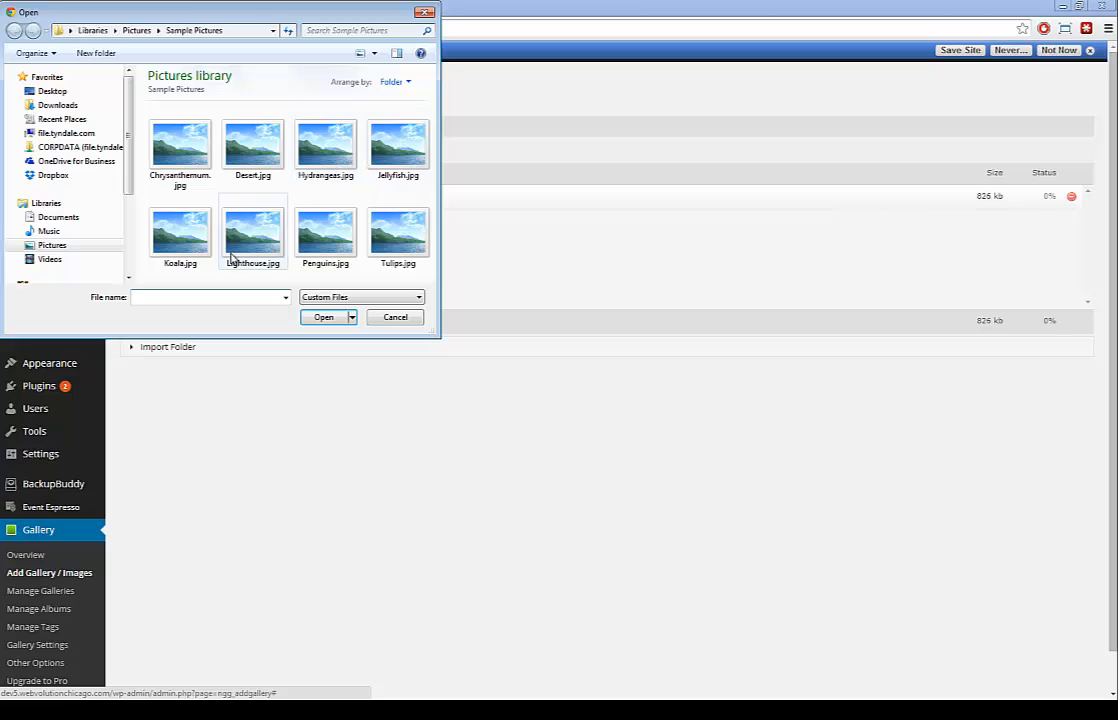
drag(155, 274, 320, 235)
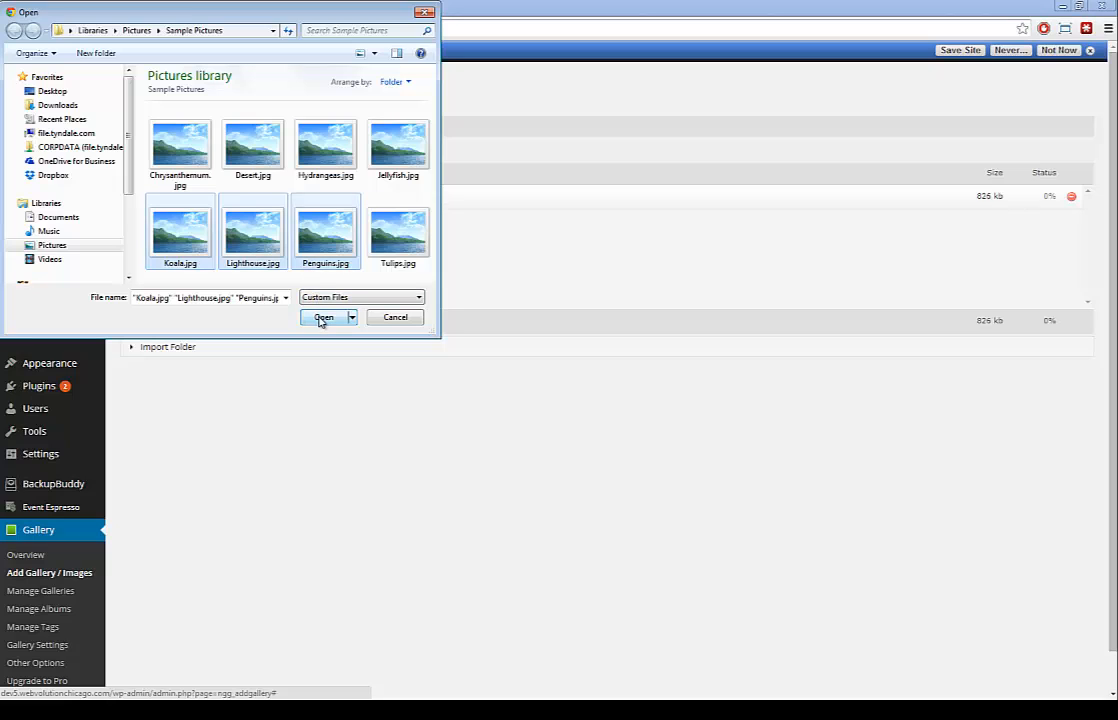
drag(180, 281, 338, 218)
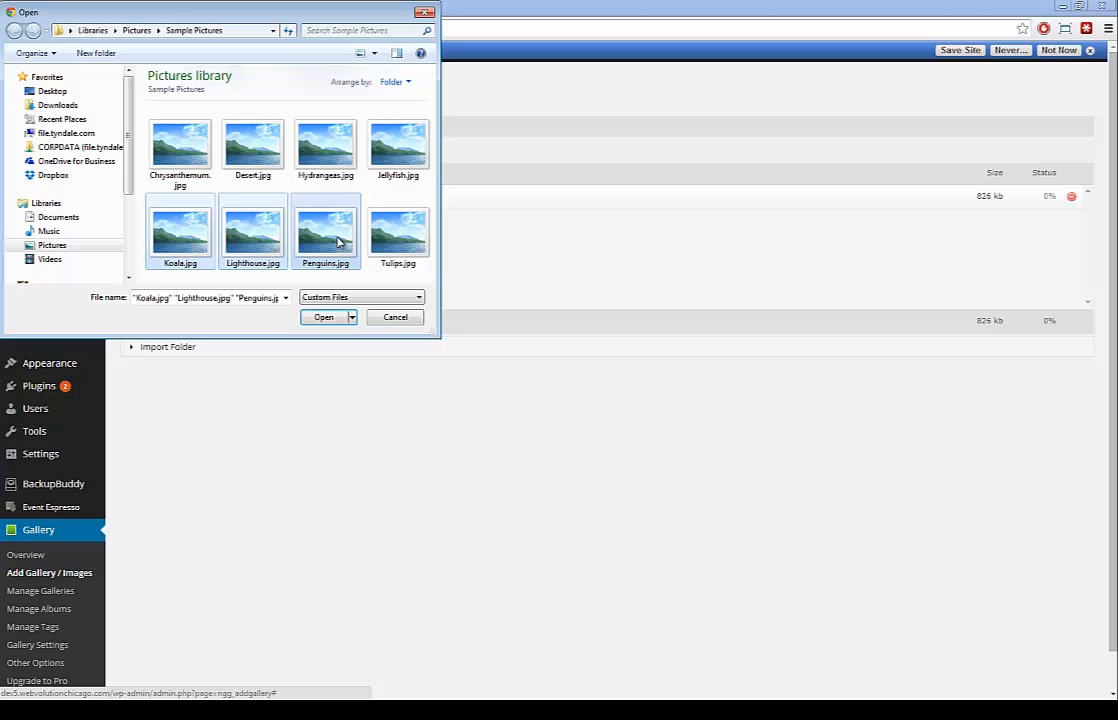
click(326, 317)
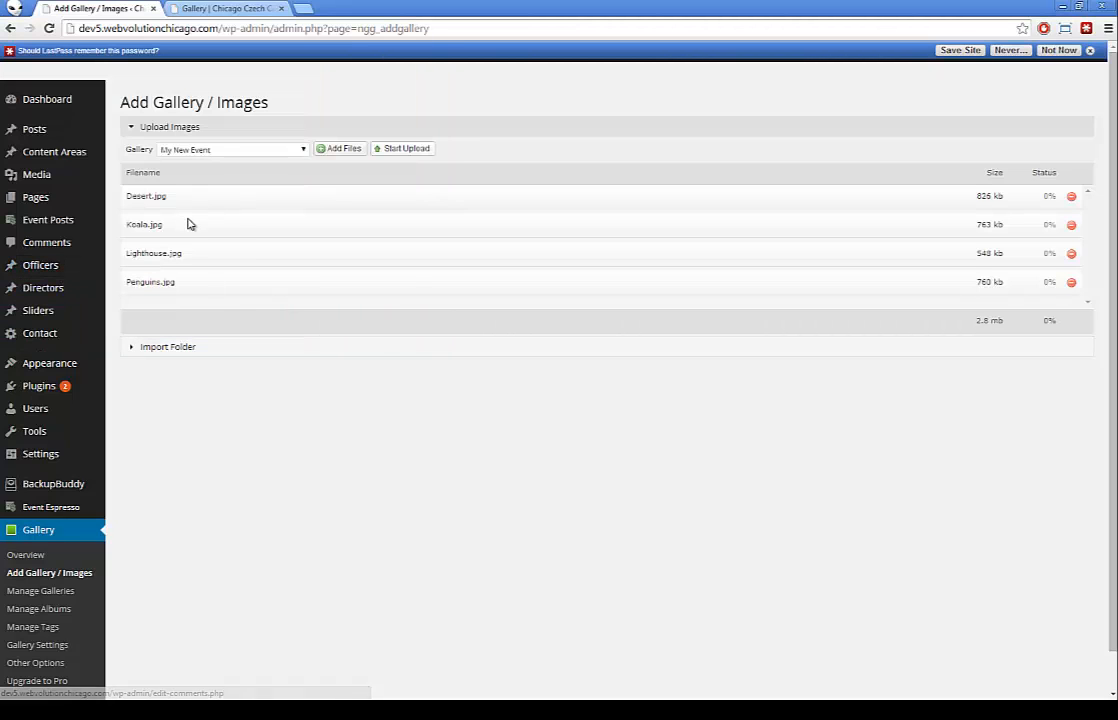
click(404, 149)
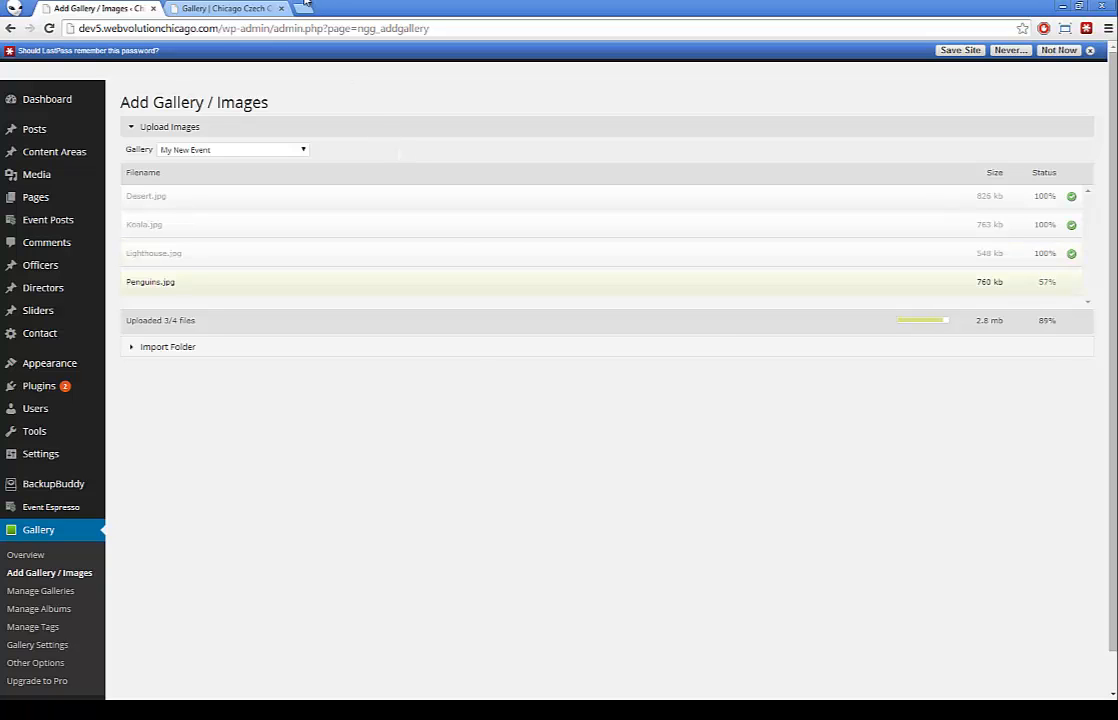
Switch to the public Gallery page and browse back and forth through the enlarged "my new event" photos.
click(228, 8)
click(304, 386)
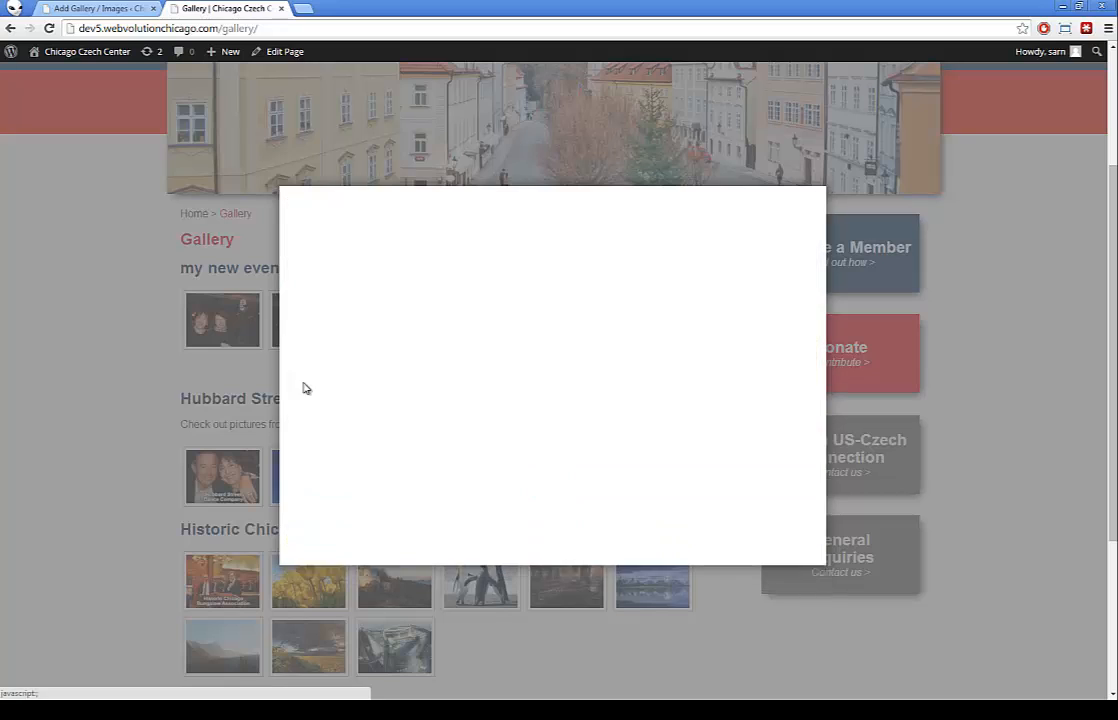
click(303, 386)
click(302, 383)
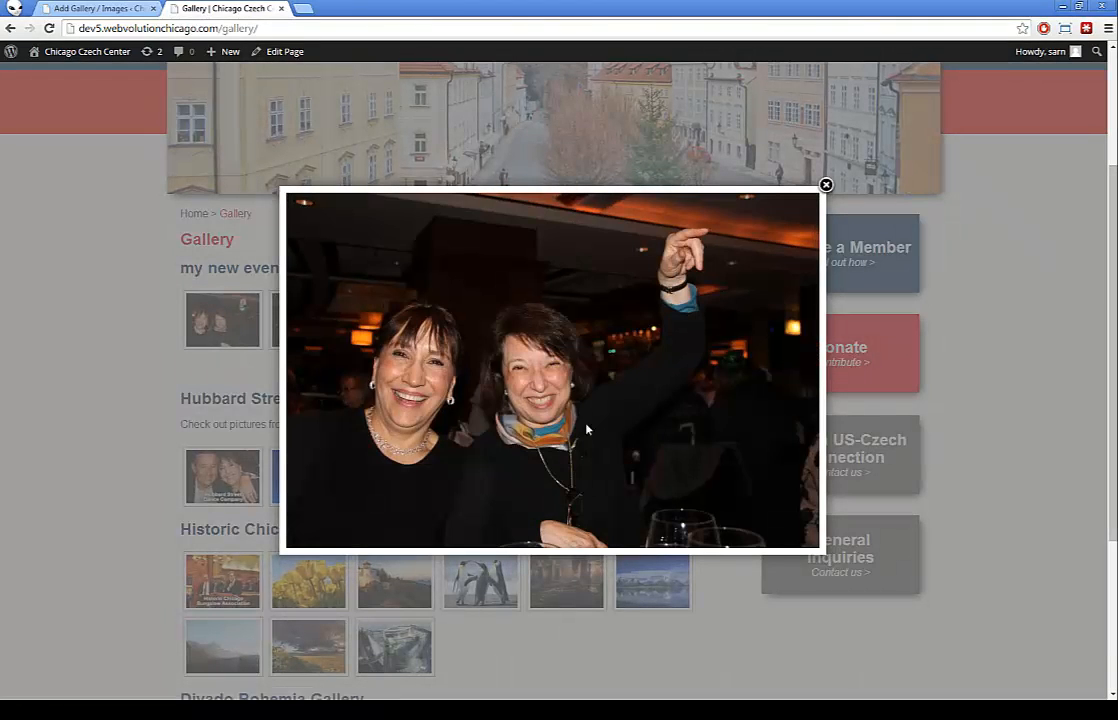
click(805, 384)
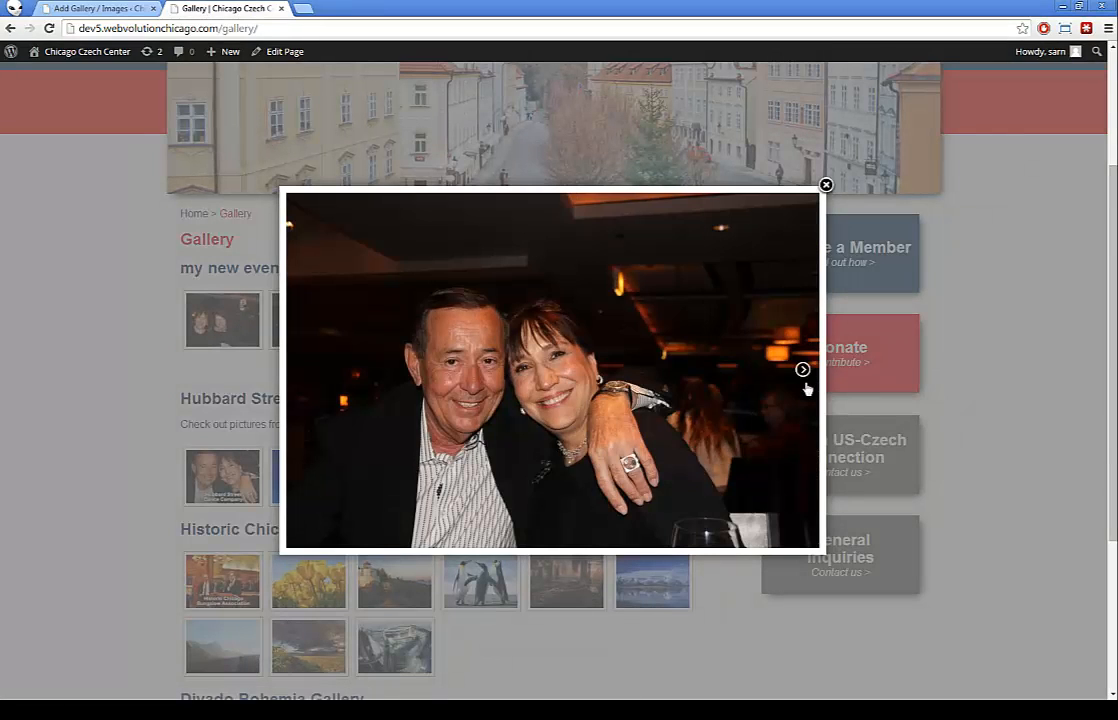
click(803, 370)
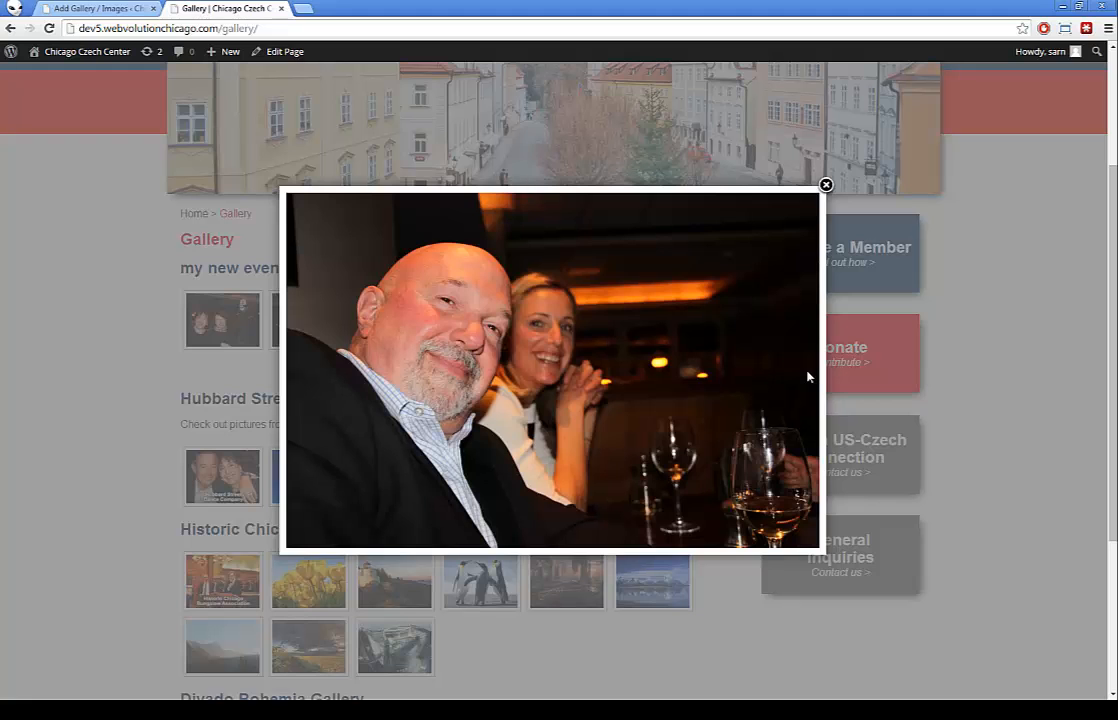
Page forward and back through the enlarged my new event photos on the public Gallery page, ending by closing the enlarged view.
click(807, 375)
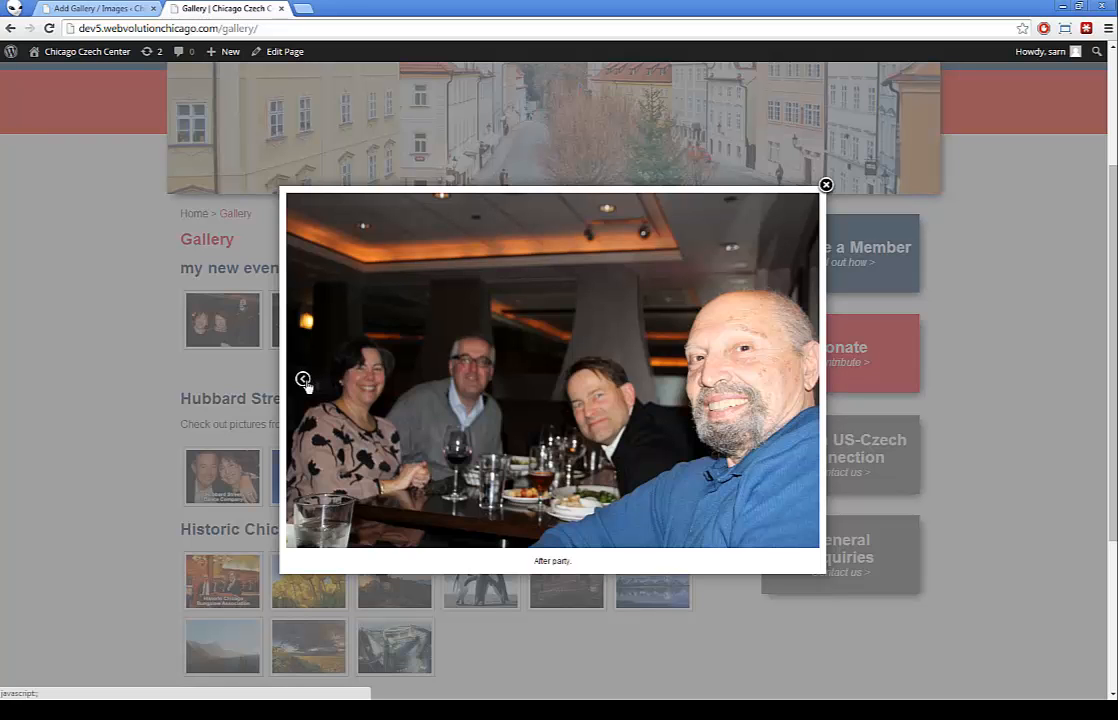
click(303, 380)
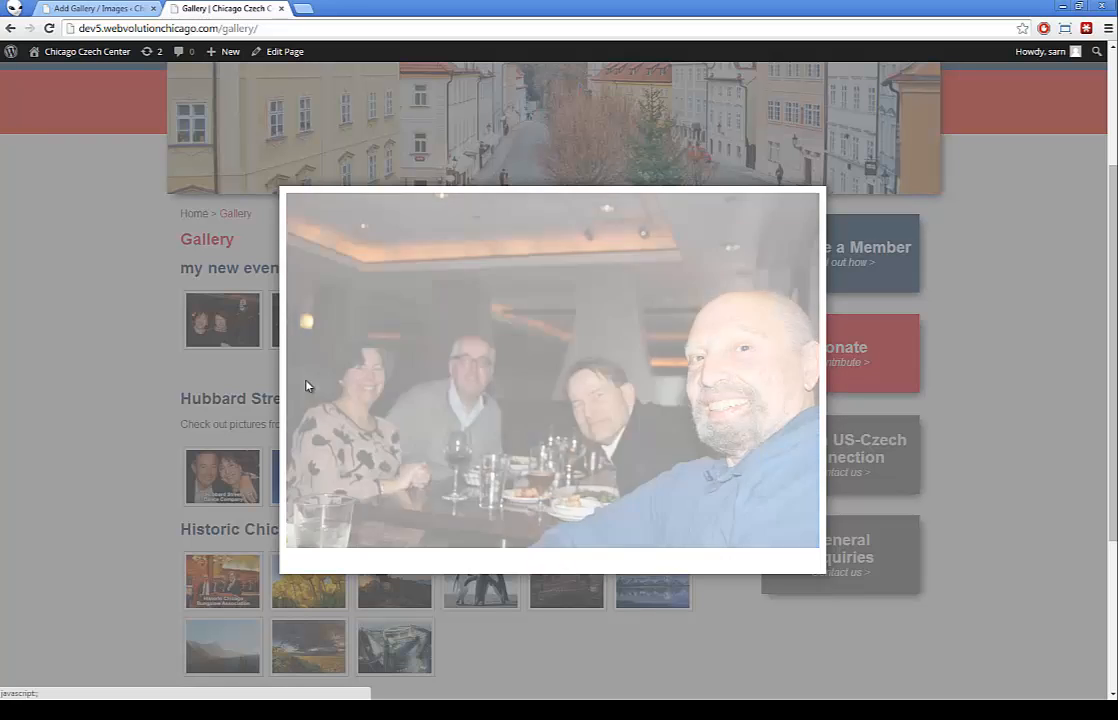
click(304, 379)
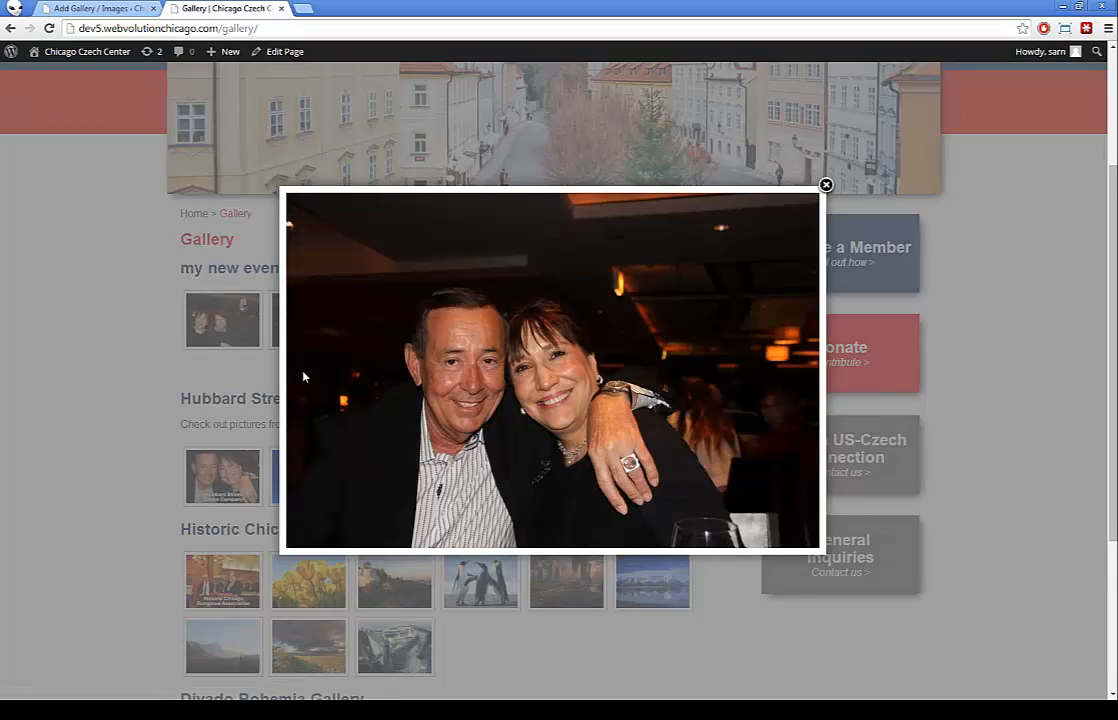
click(303, 375)
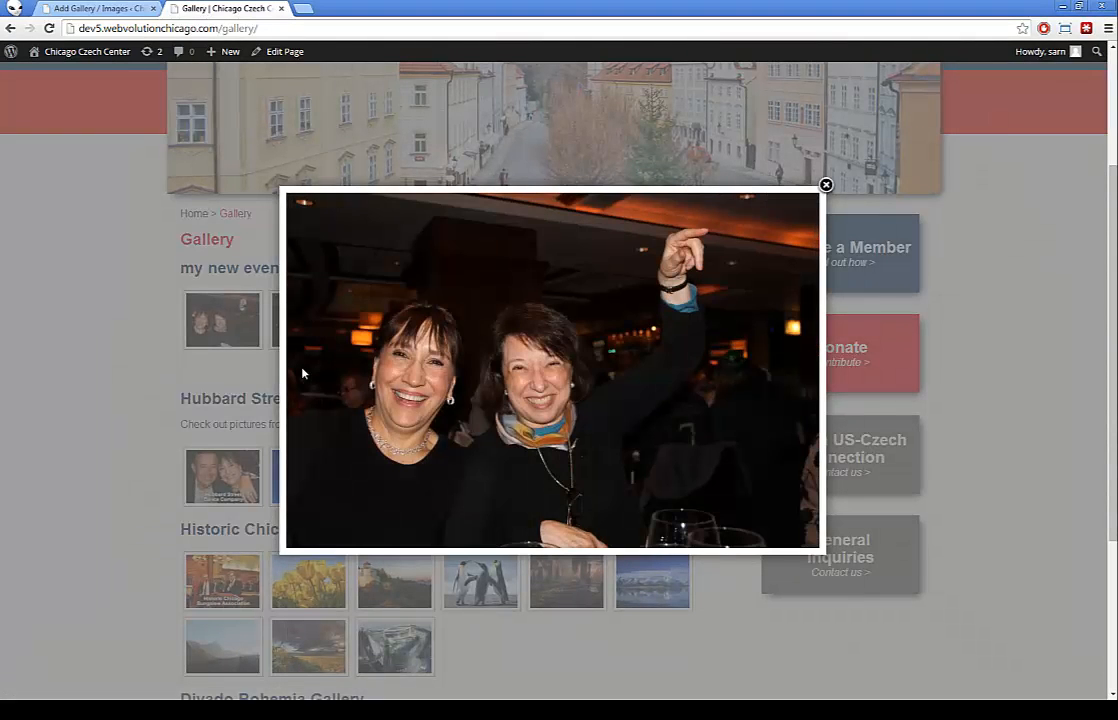
click(826, 184)
Reload the public Gallery page to check the my new event gallery for the uploaded images.
click(75, 7)
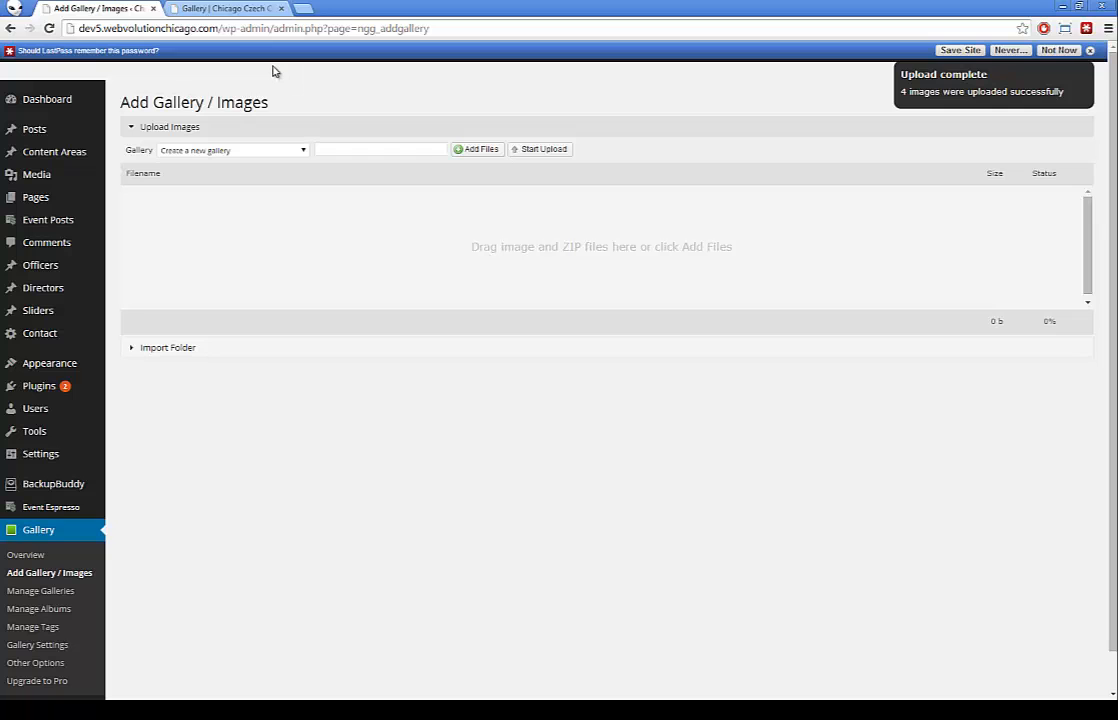
click(199, 8)
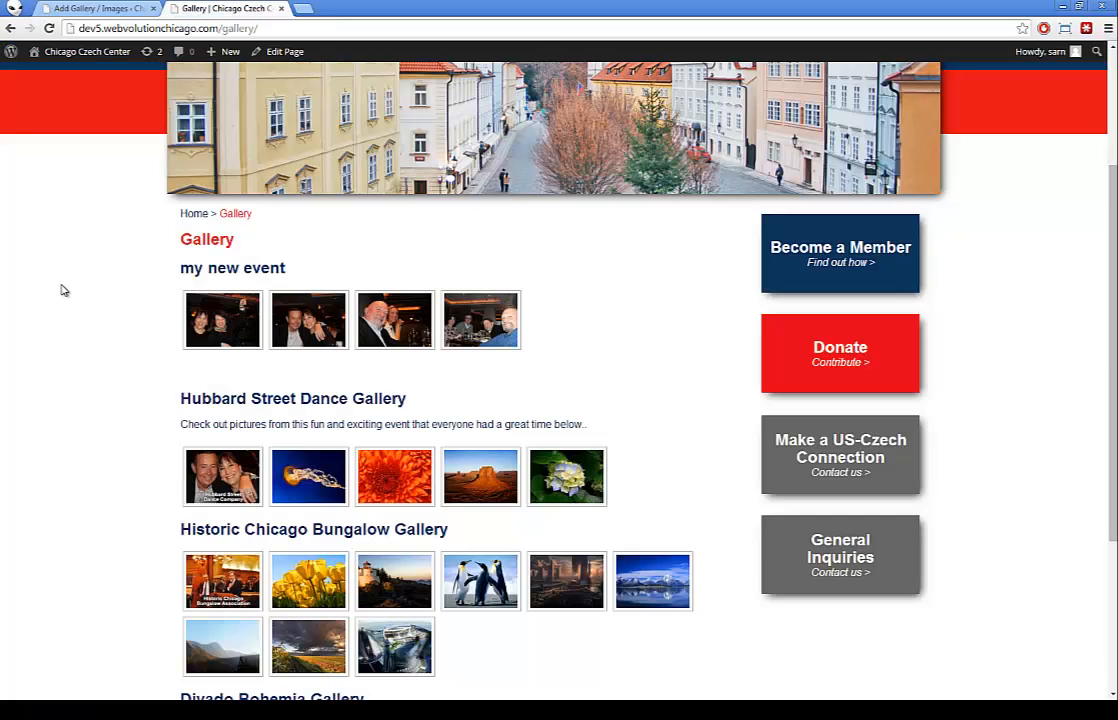
key(F5)
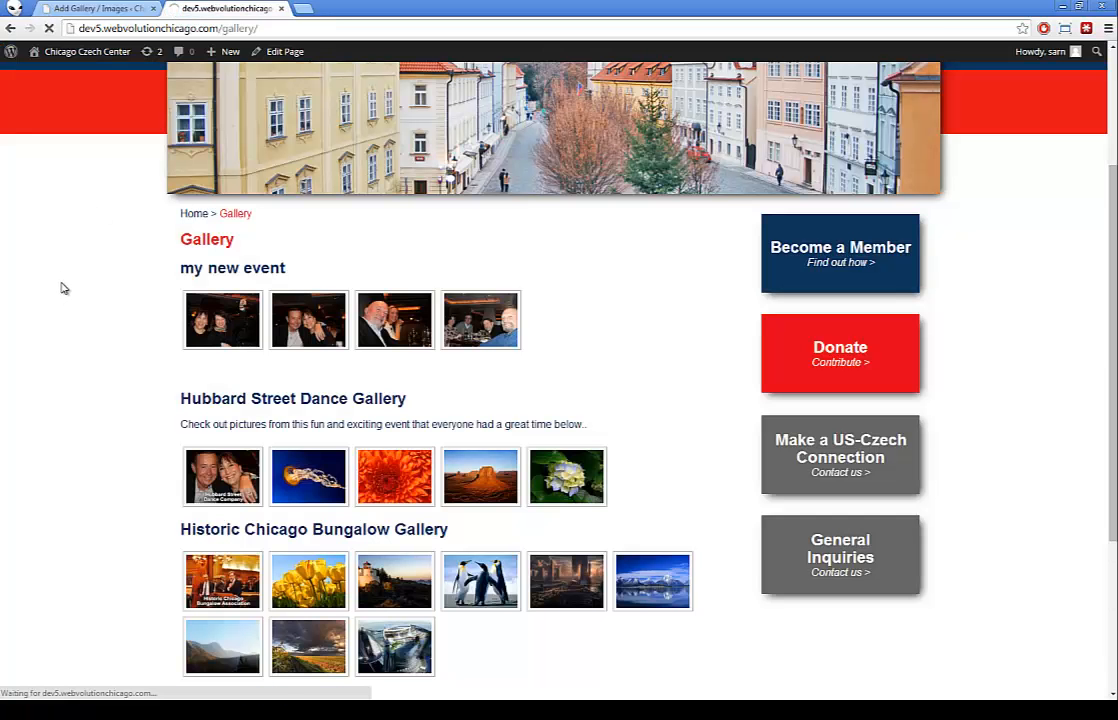
scroll(588, 328, down, 3)
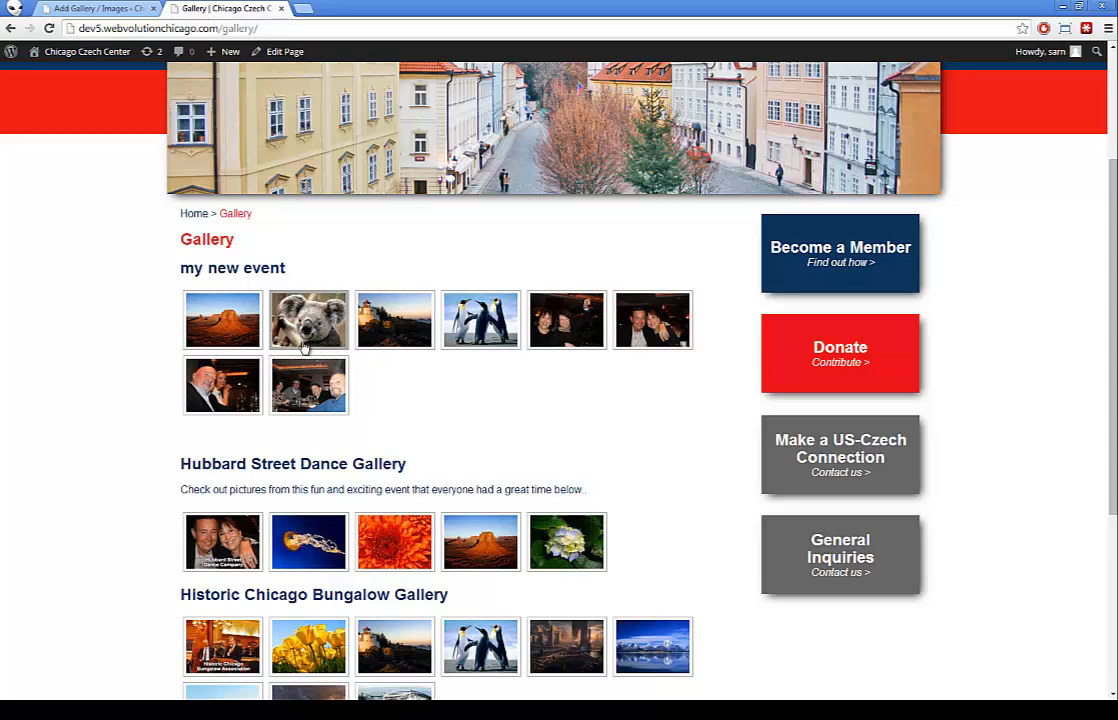
Enlarge the desert image in my new event and page forward through the koala, lighthouse, penguins and event photos.
click(239, 331)
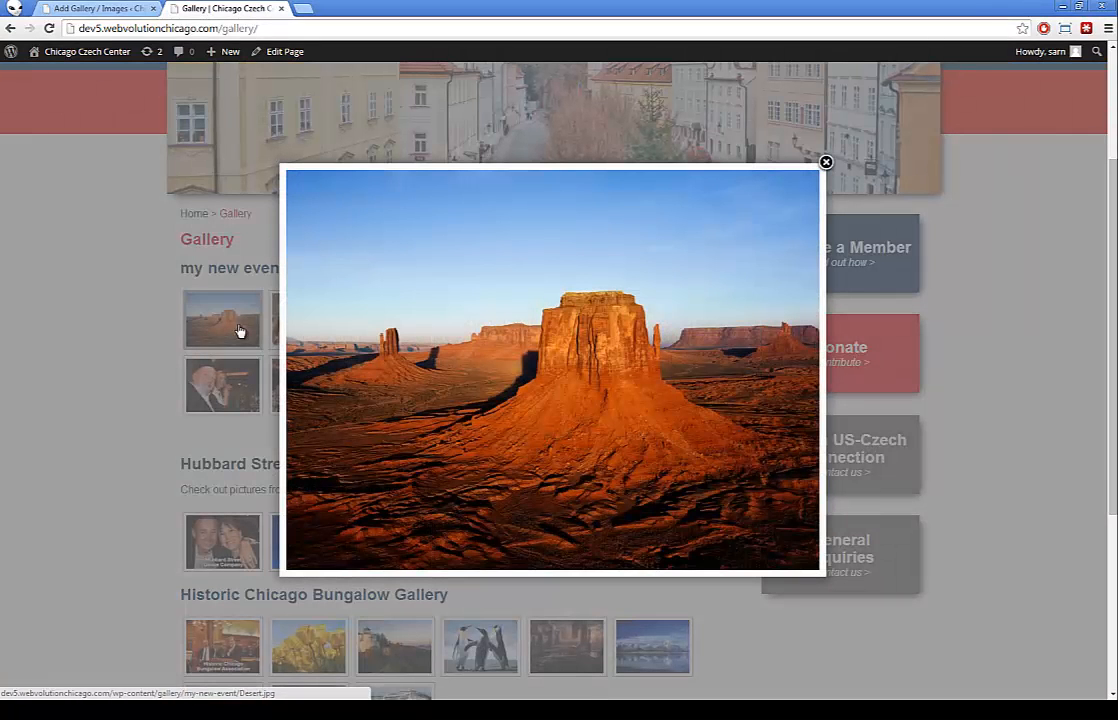
click(803, 370)
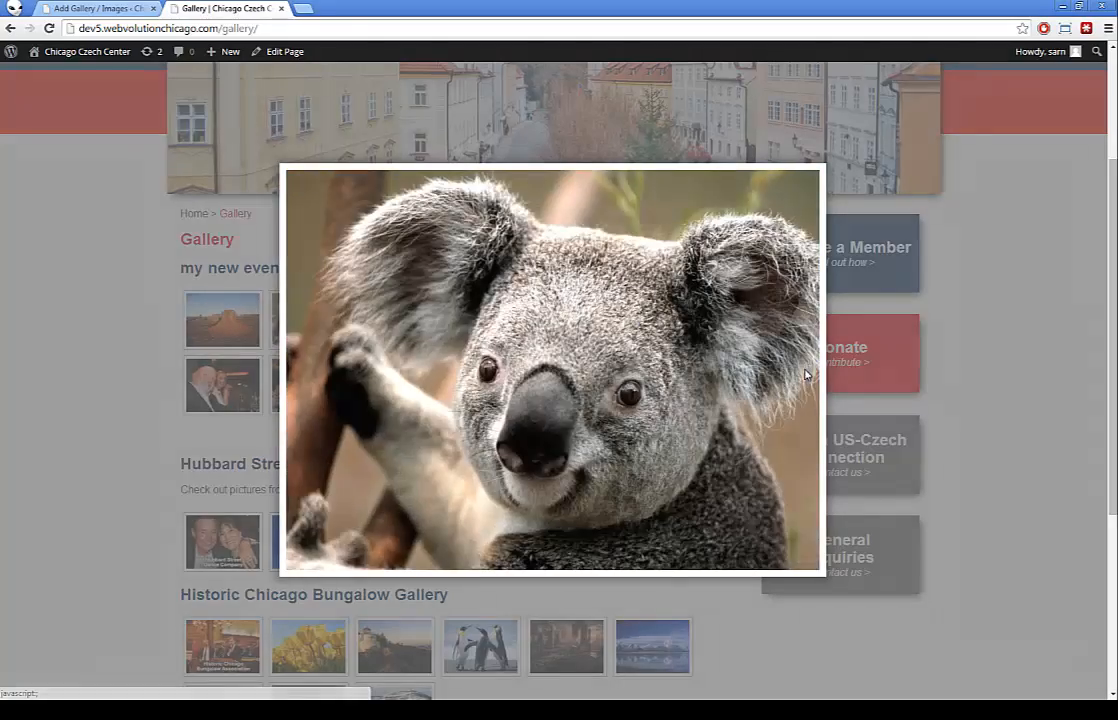
click(803, 370)
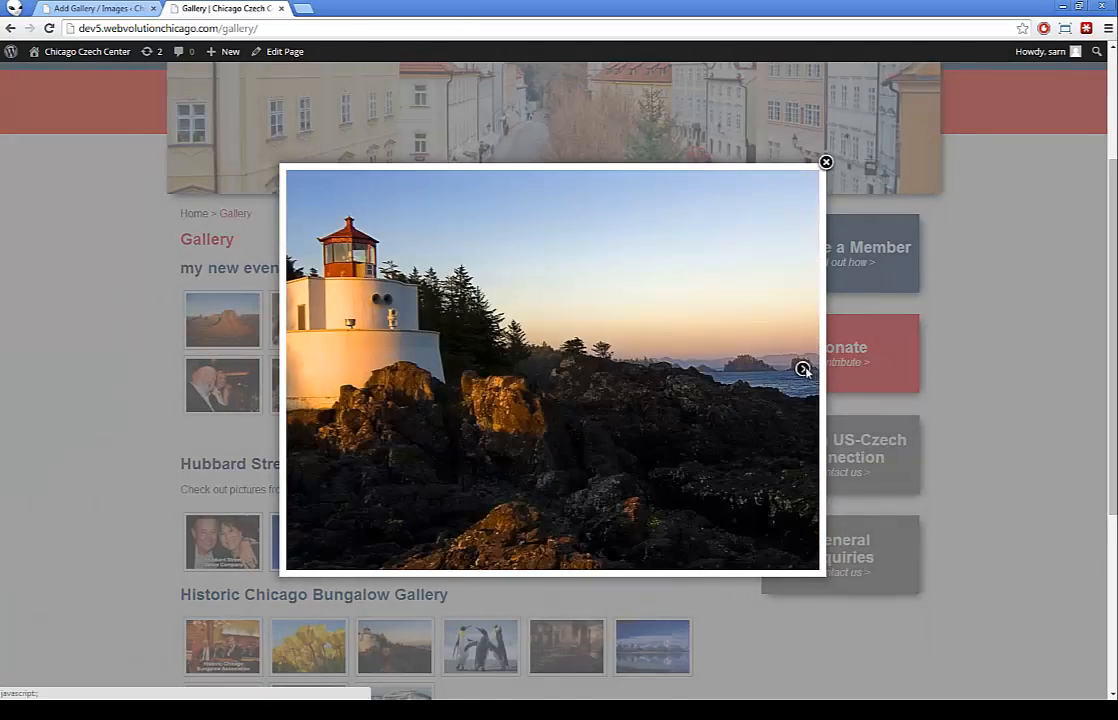
click(803, 370)
click(803, 370)
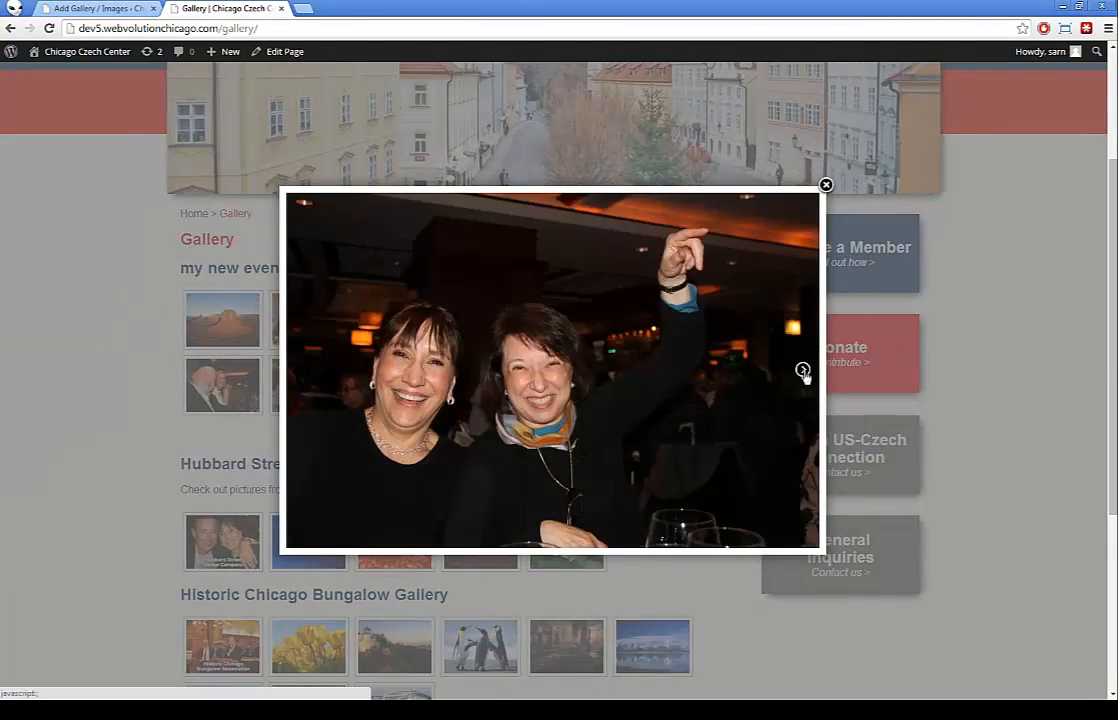
click(803, 370)
click(804, 373)
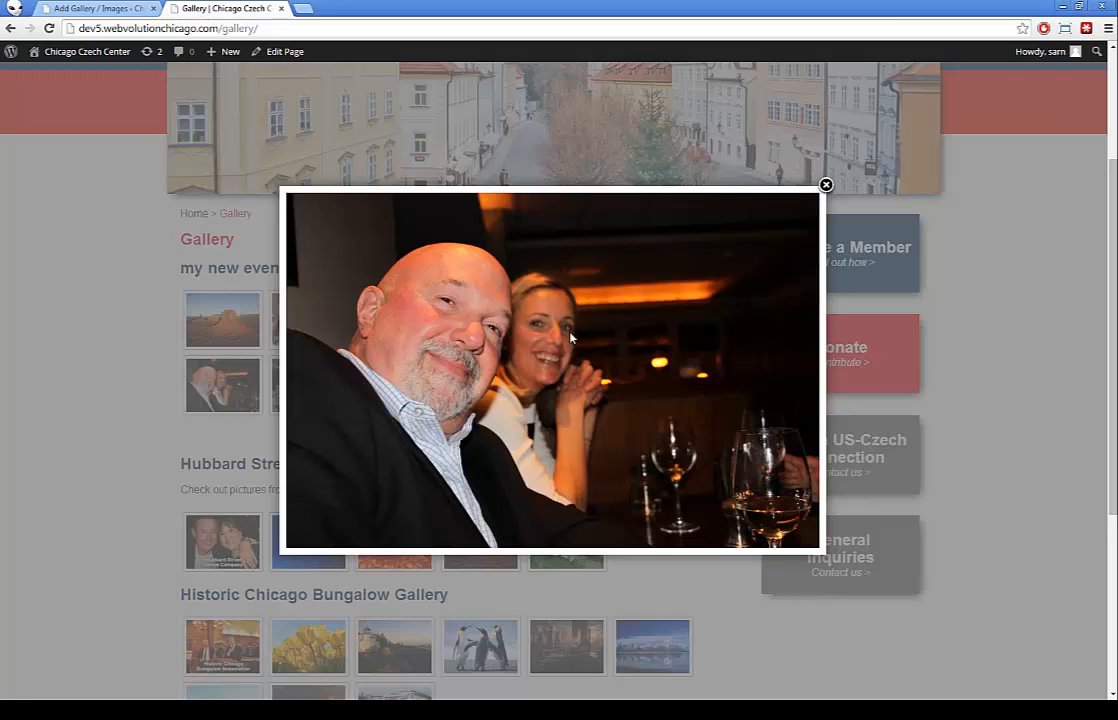
Review the galleries on the public Gallery page from my new event down to Divado Bohemia Gallery.
click(86, 8)
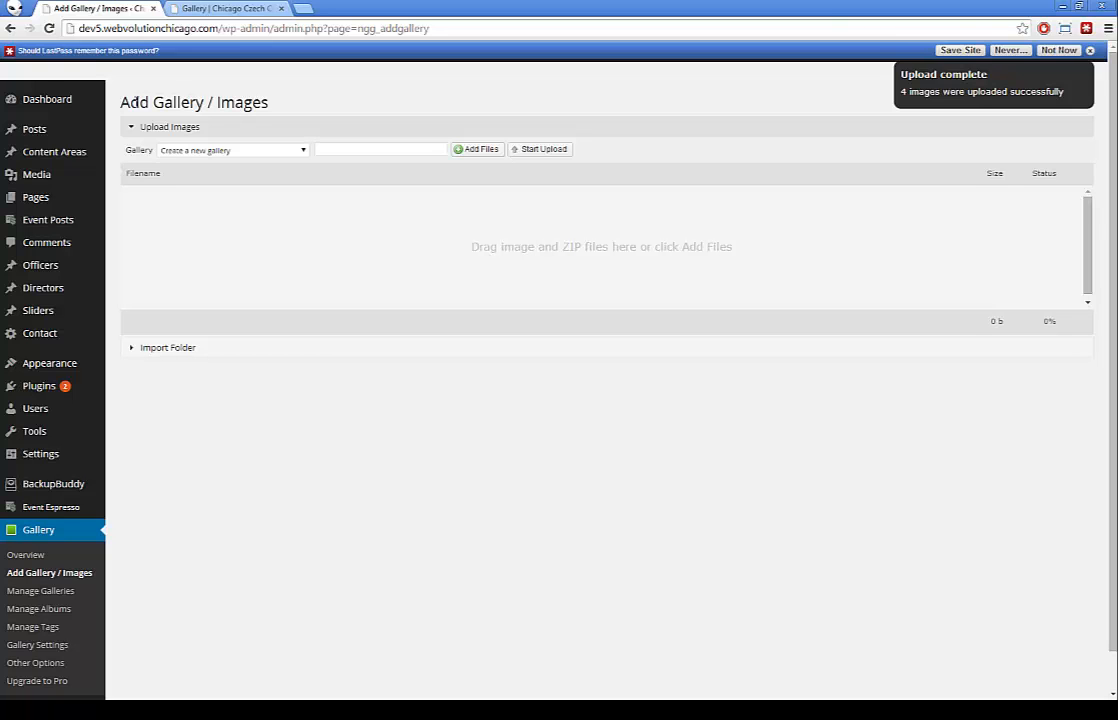
click(236, 9)
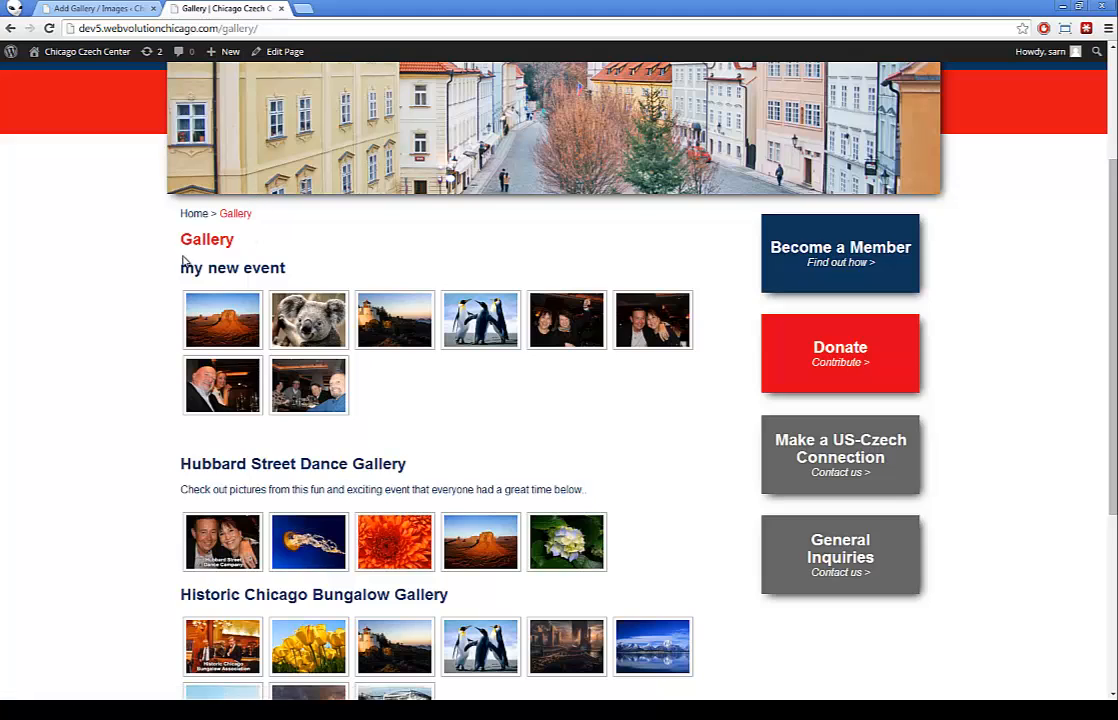
scroll(195, 260, down, 3)
scroll(199, 263, up, 2)
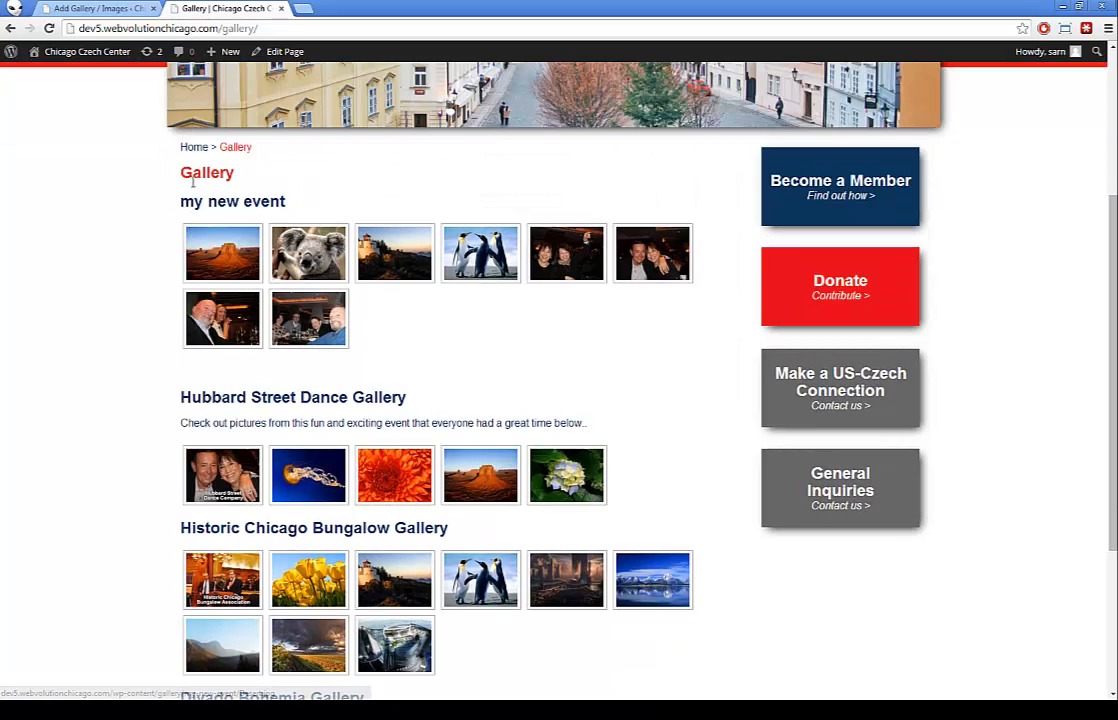
scroll(265, 193, down, 3)
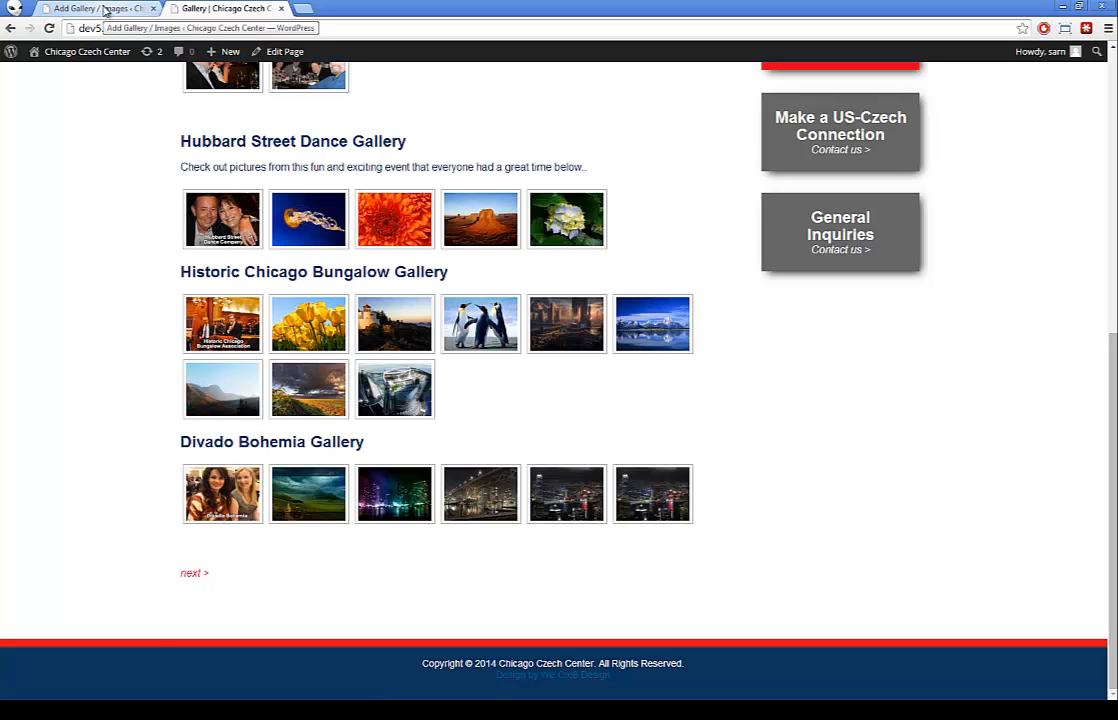
scroll(132, 167, up, 10)
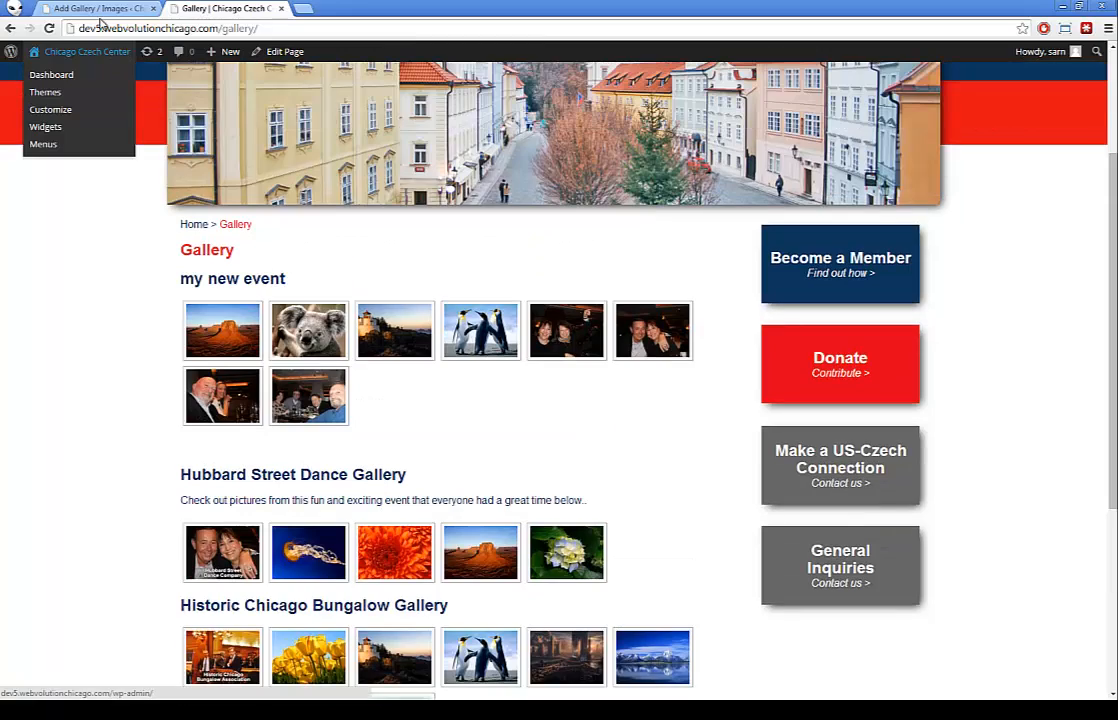
On the Add Gallery / Images page, name a new gallery Chicago 2014 Event and queue Chrysanthemum.jpg, Hydrangeas.jpg, Jellyfish.jpg and Tulips.jpg for it.
click(103, 10)
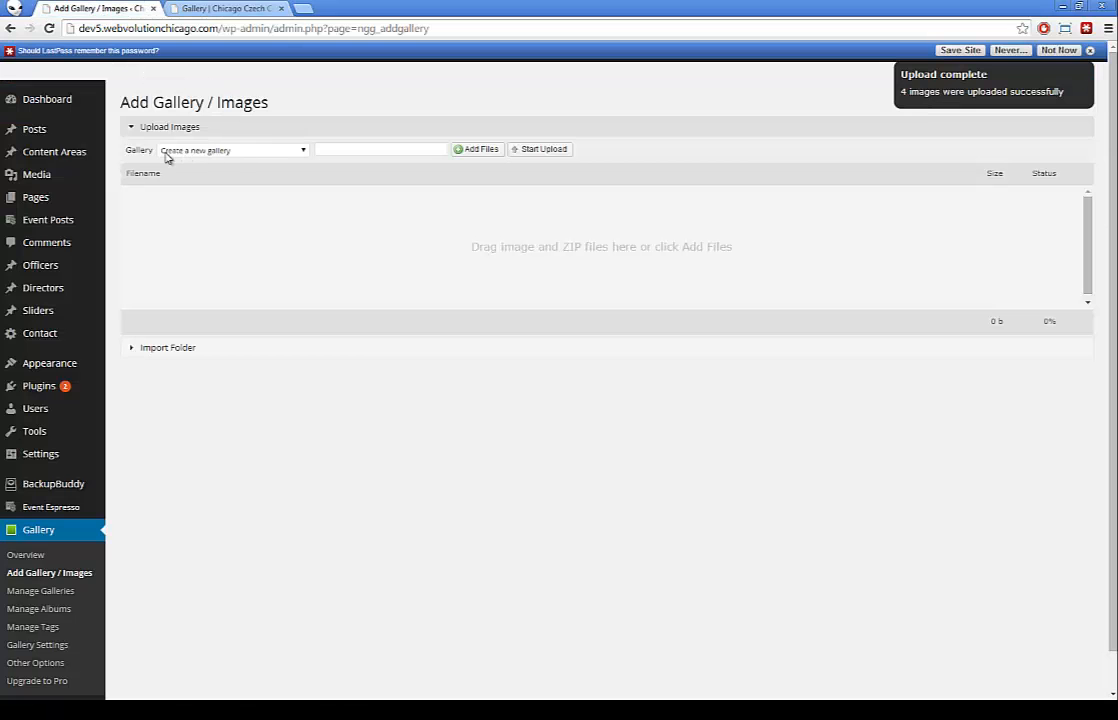
click(350, 149)
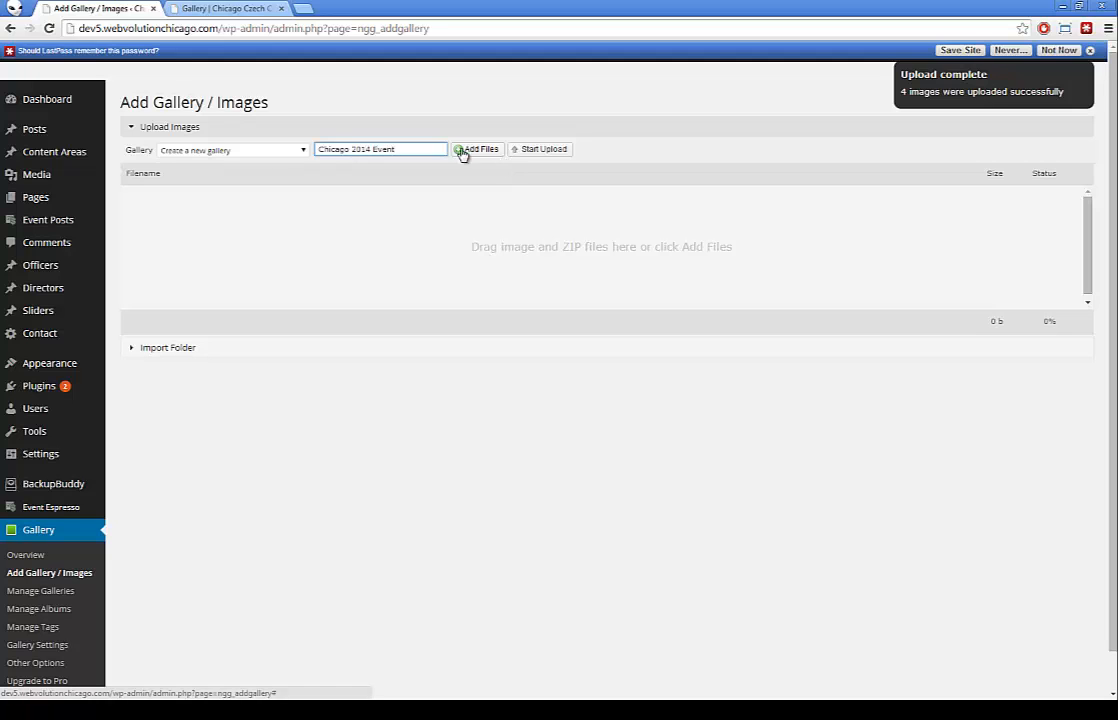
click(474, 150)
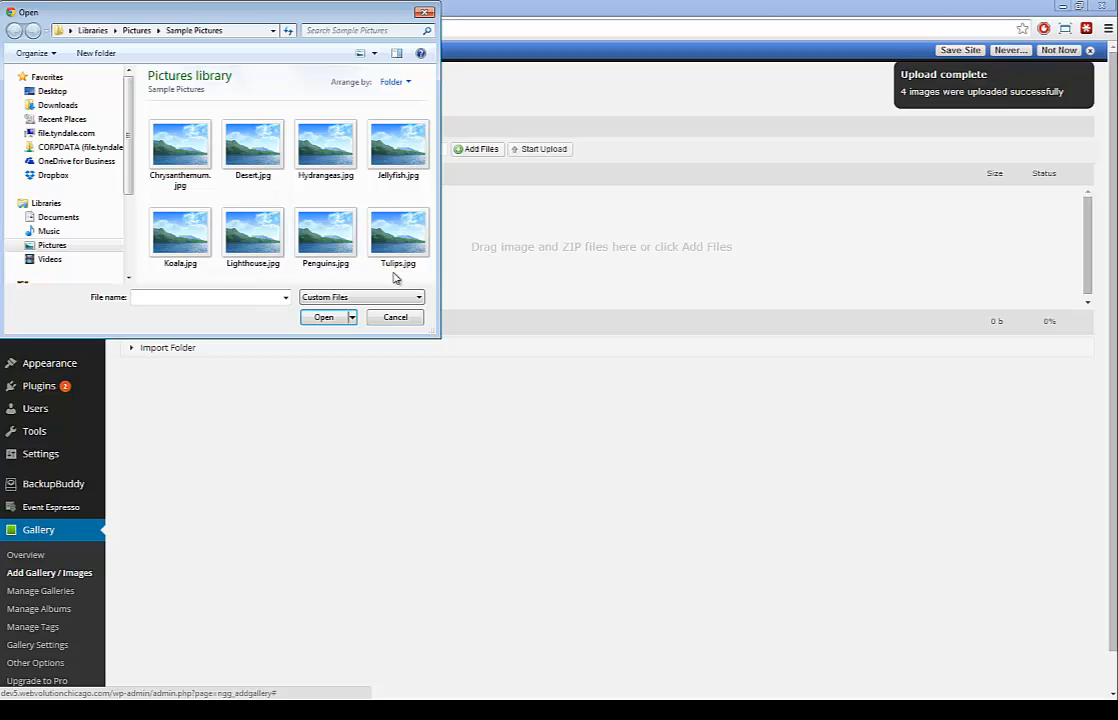
click(165, 140)
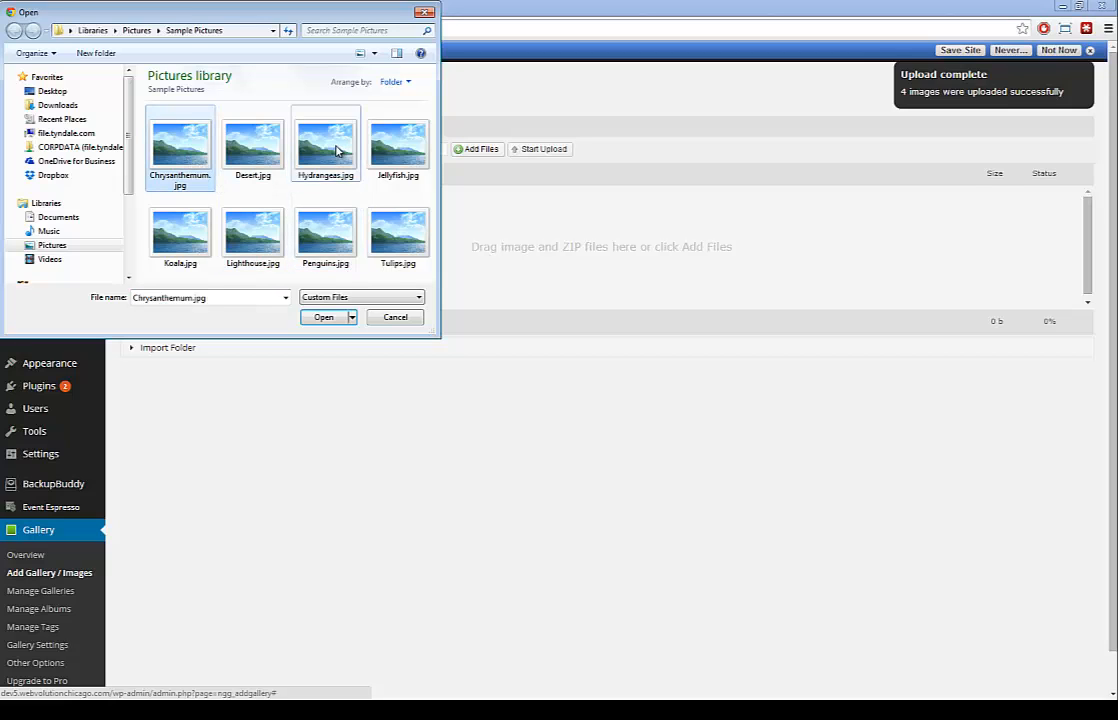
ctrl+click(342, 152)
ctrl+click(399, 158)
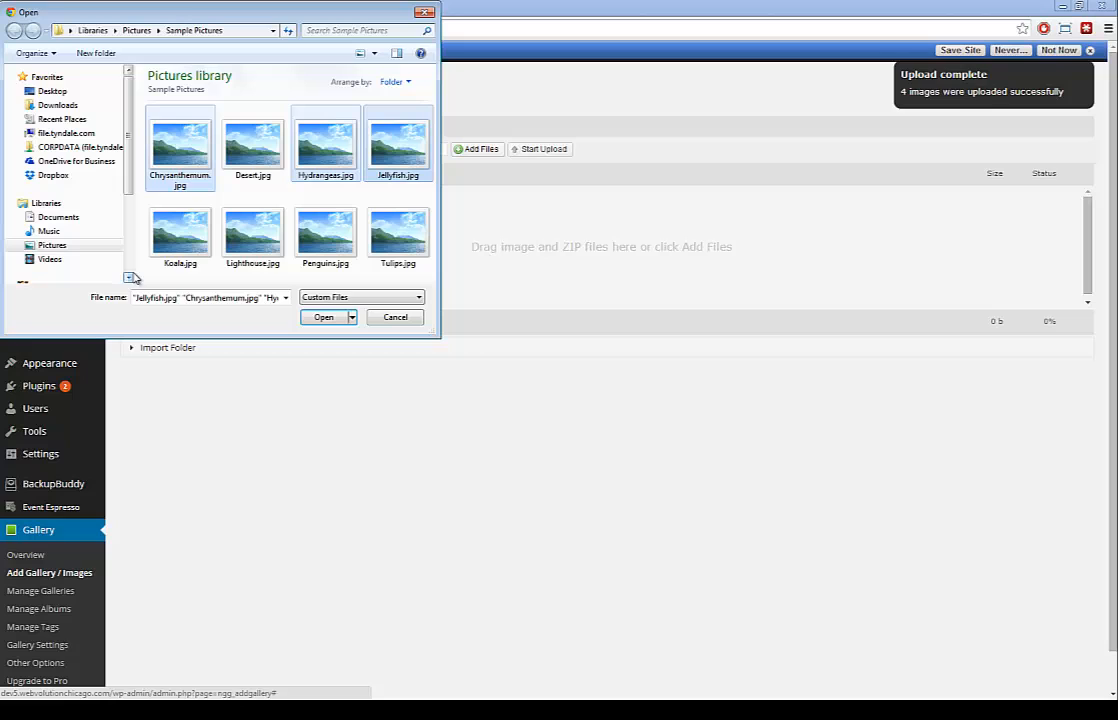
ctrl+click(398, 236)
click(322, 318)
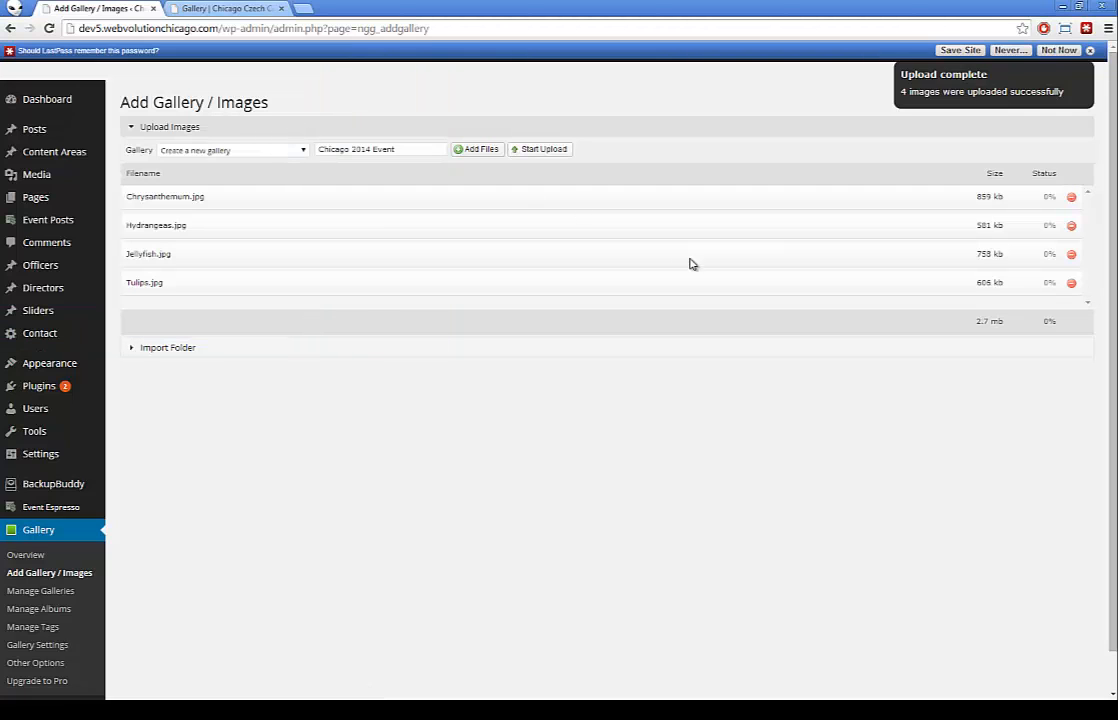
Upload the queued images to the new Chicago 2014 Event gallery and dismiss the upload notification.
scroll(670, 258, down, 1)
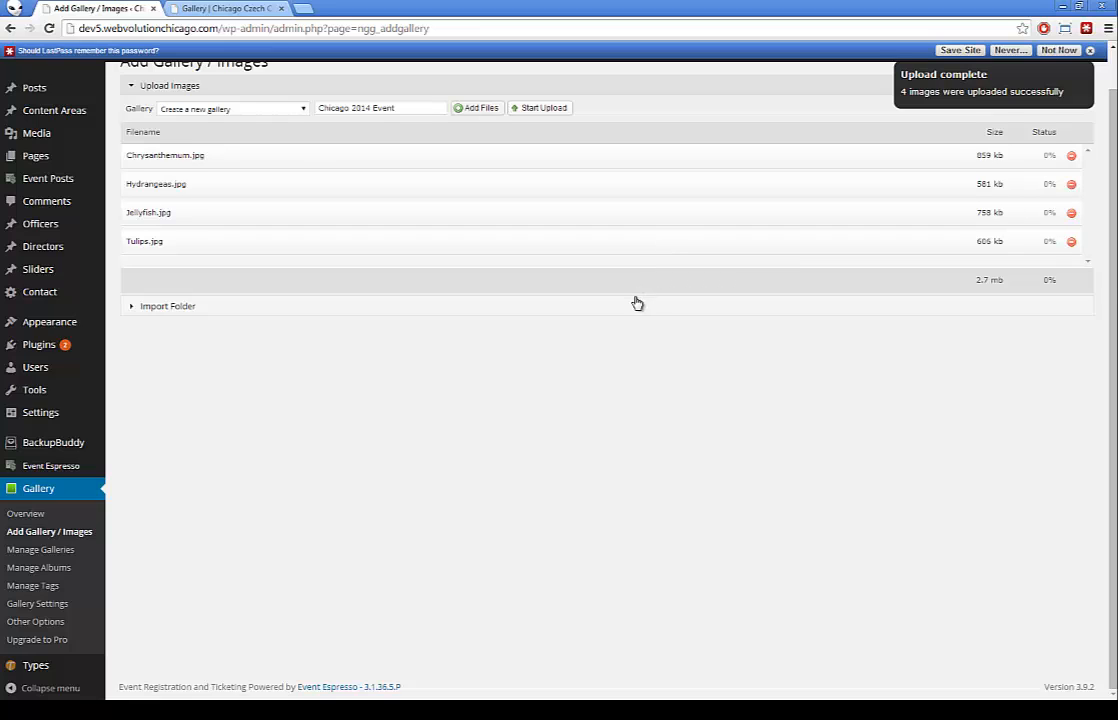
scroll(636, 300, up, 1)
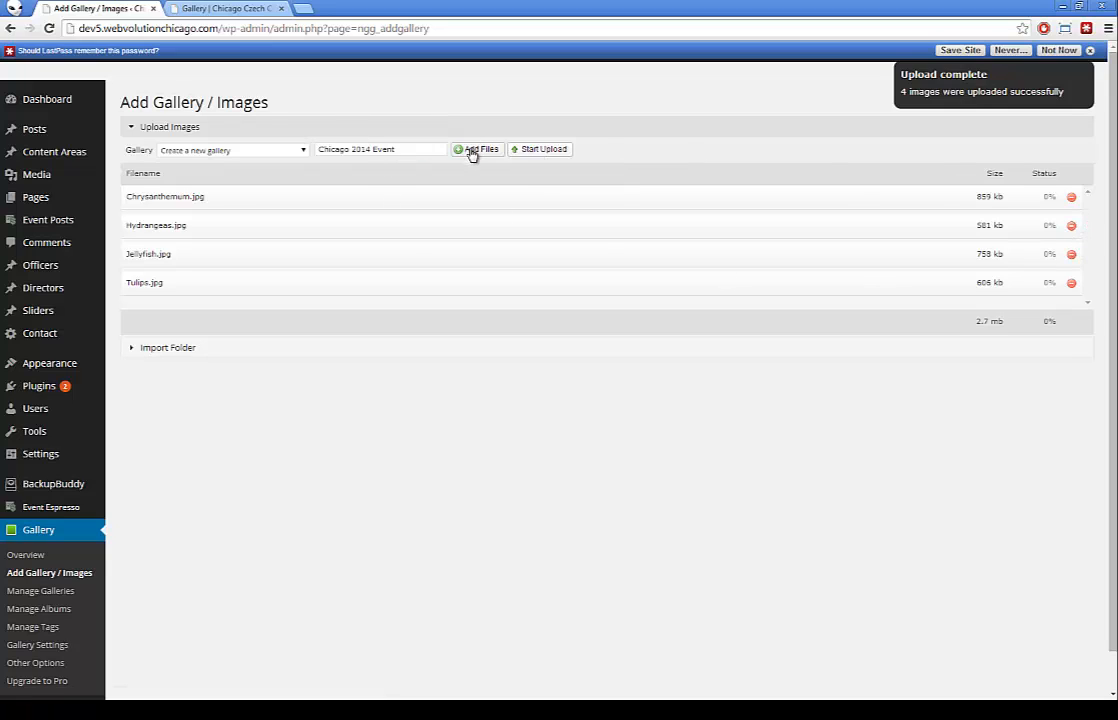
click(528, 153)
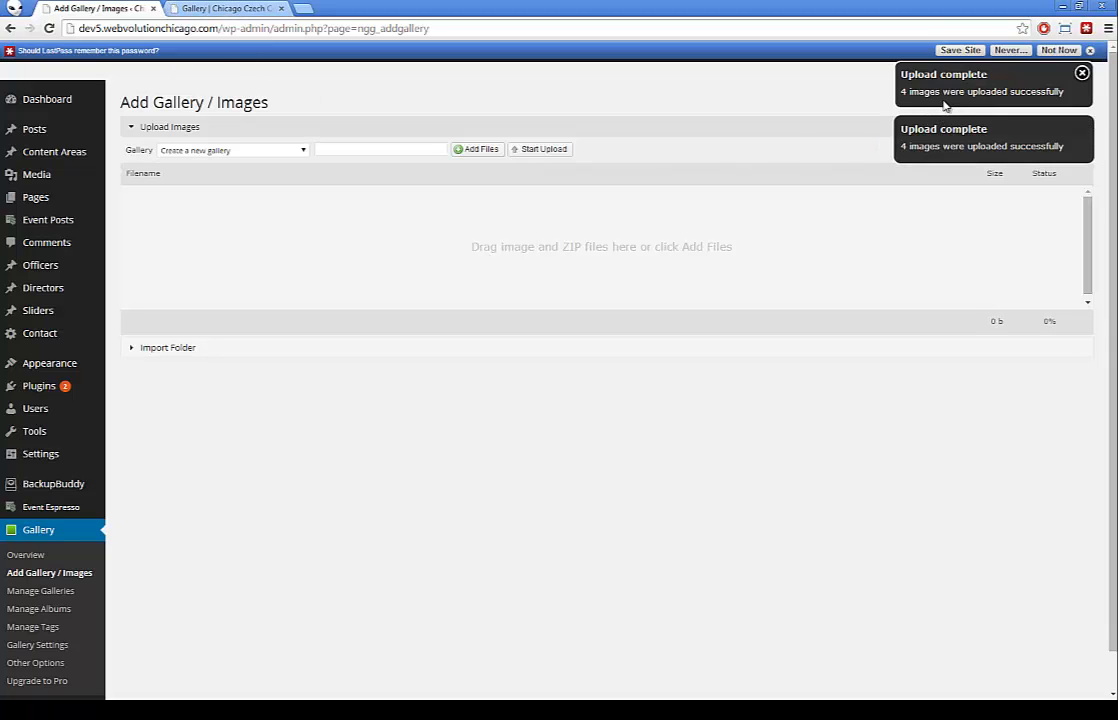
click(1078, 77)
Check the list of existing galleries for Chicago 2014 Event, and reload the public Gallery page to look for it there.
click(262, 151)
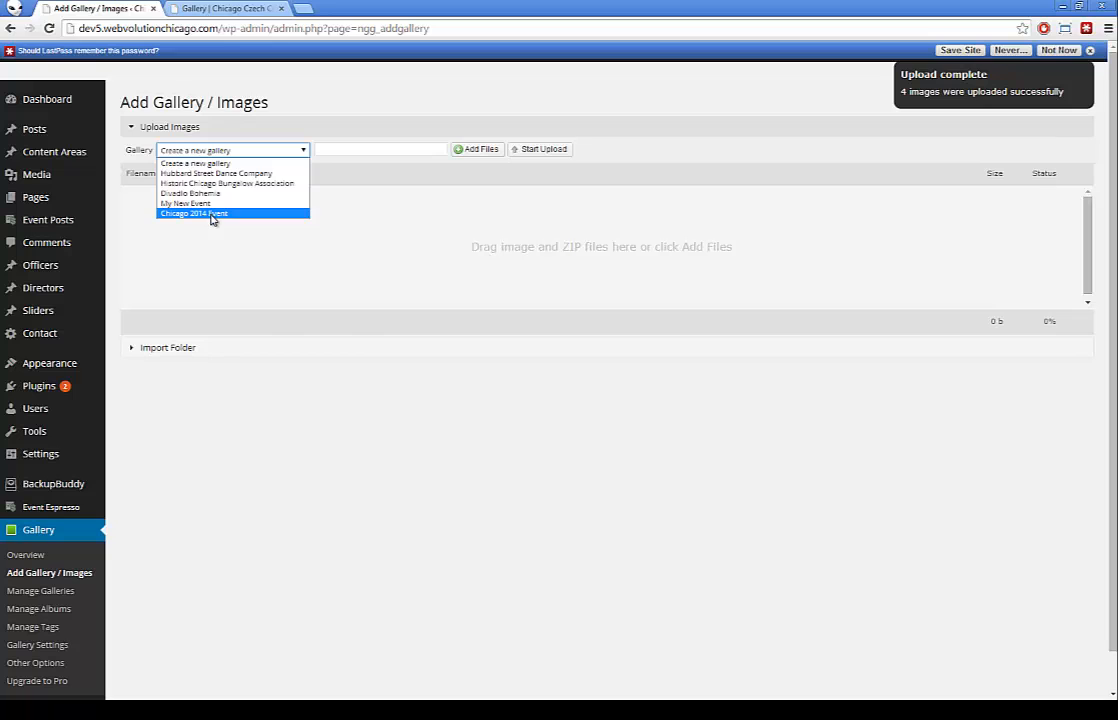
click(225, 8)
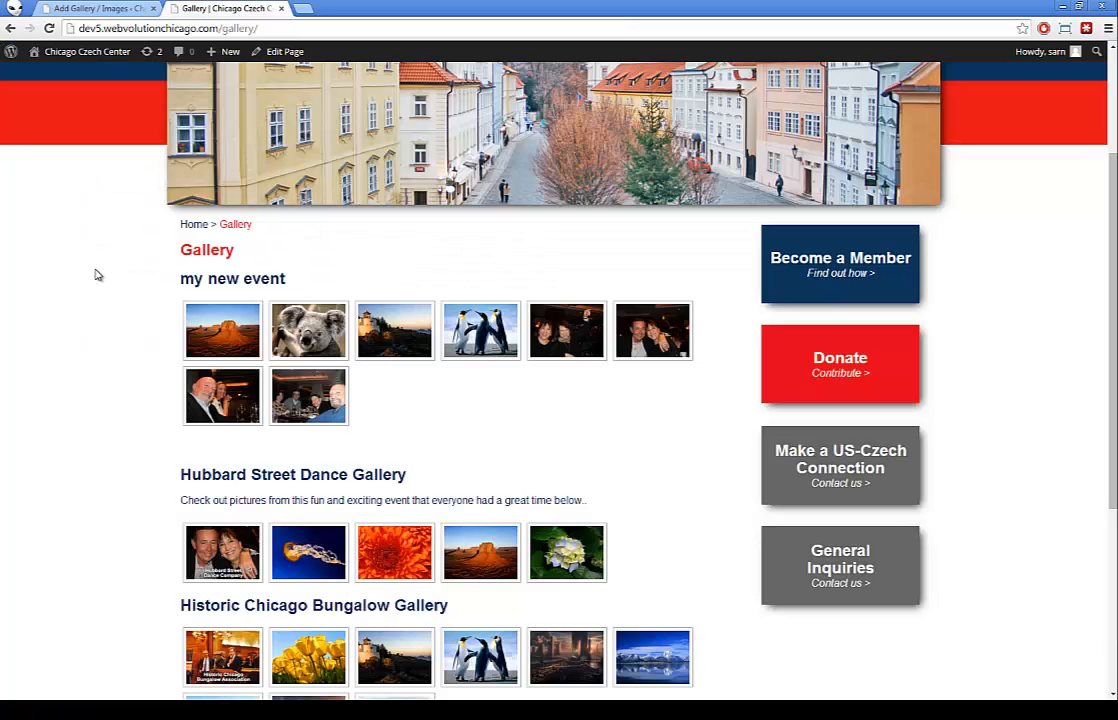
key(F5)
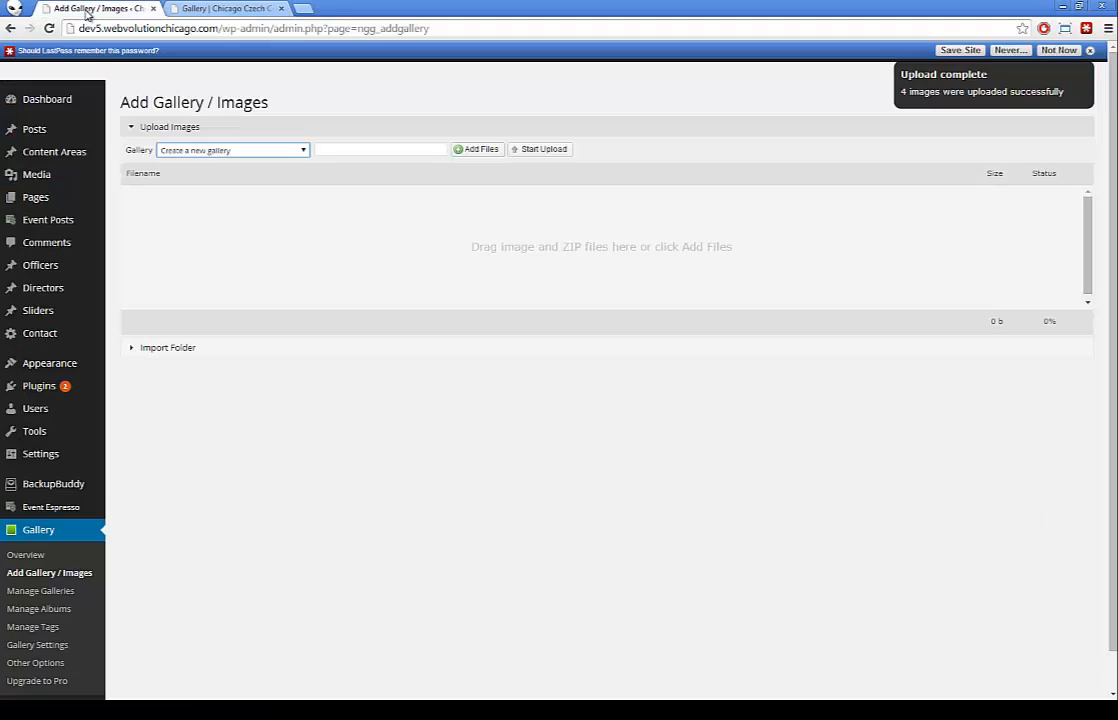
Return to the WordPress admin, open the list of all pages and search it for "gallery".
click(85, 12)
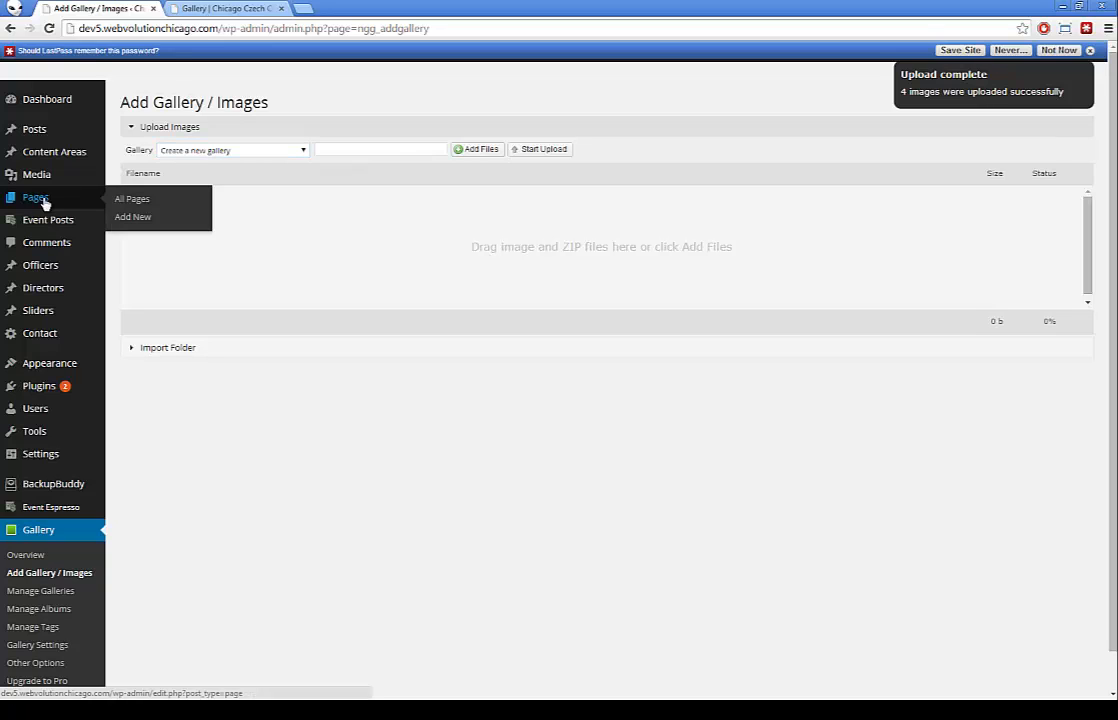
click(44, 203)
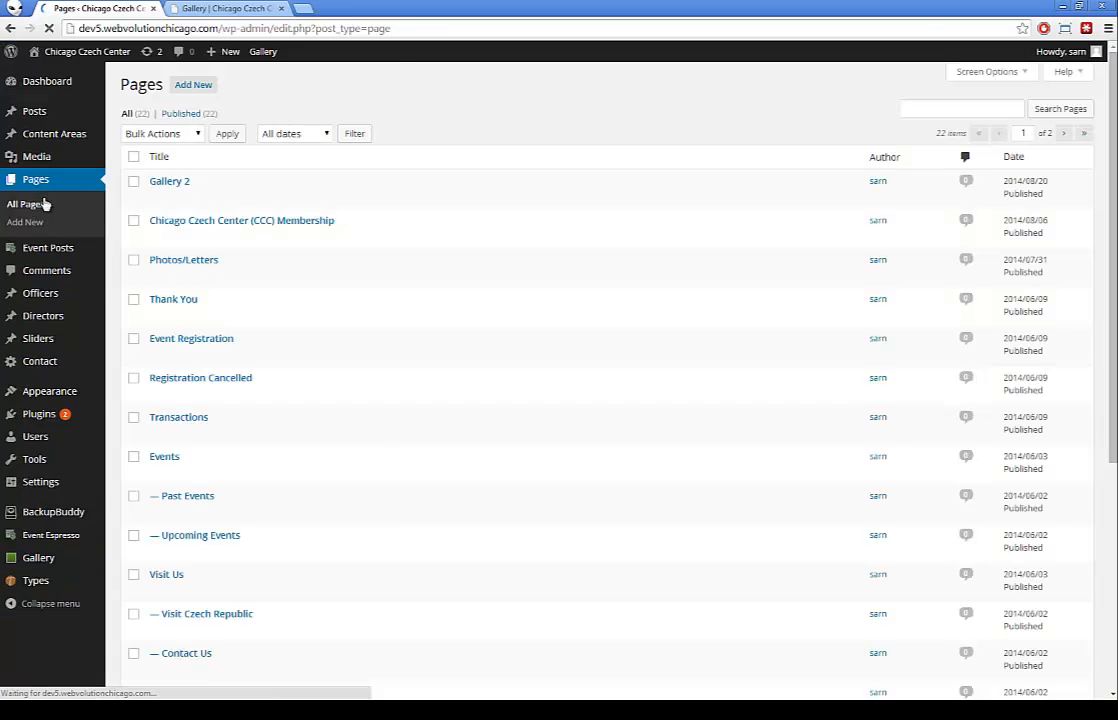
scroll(181, 320, down, 1)
scroll(181, 320, down, 1)
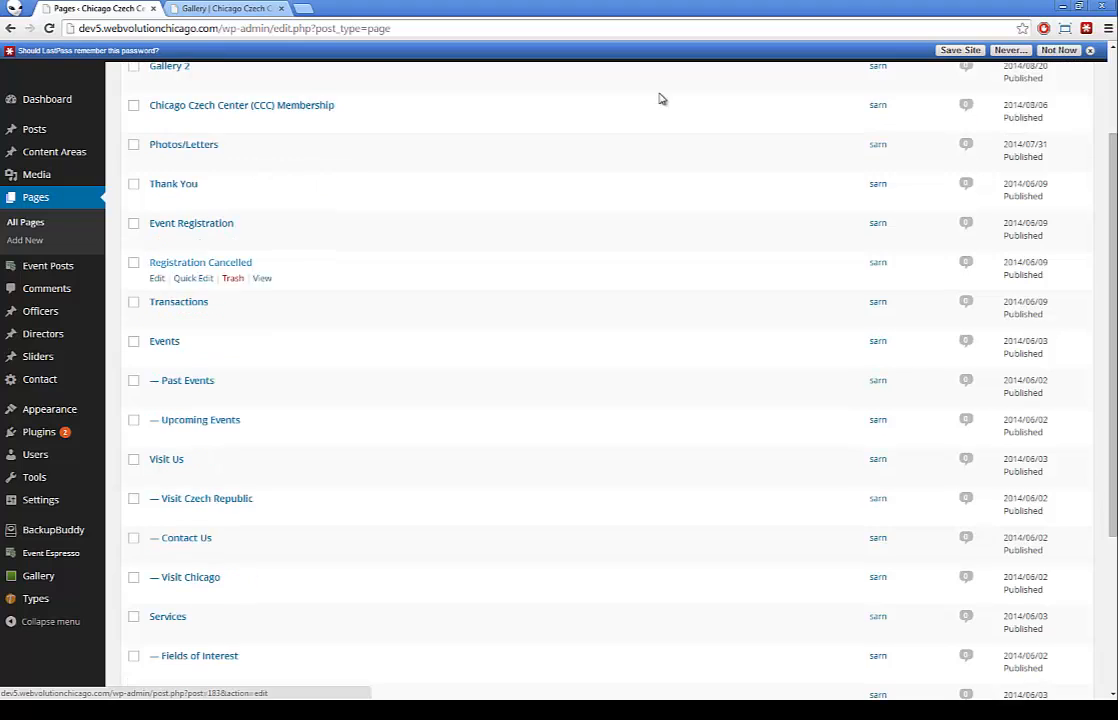
scroll(662, 100, up, 2)
click(966, 126)
text(gallery)
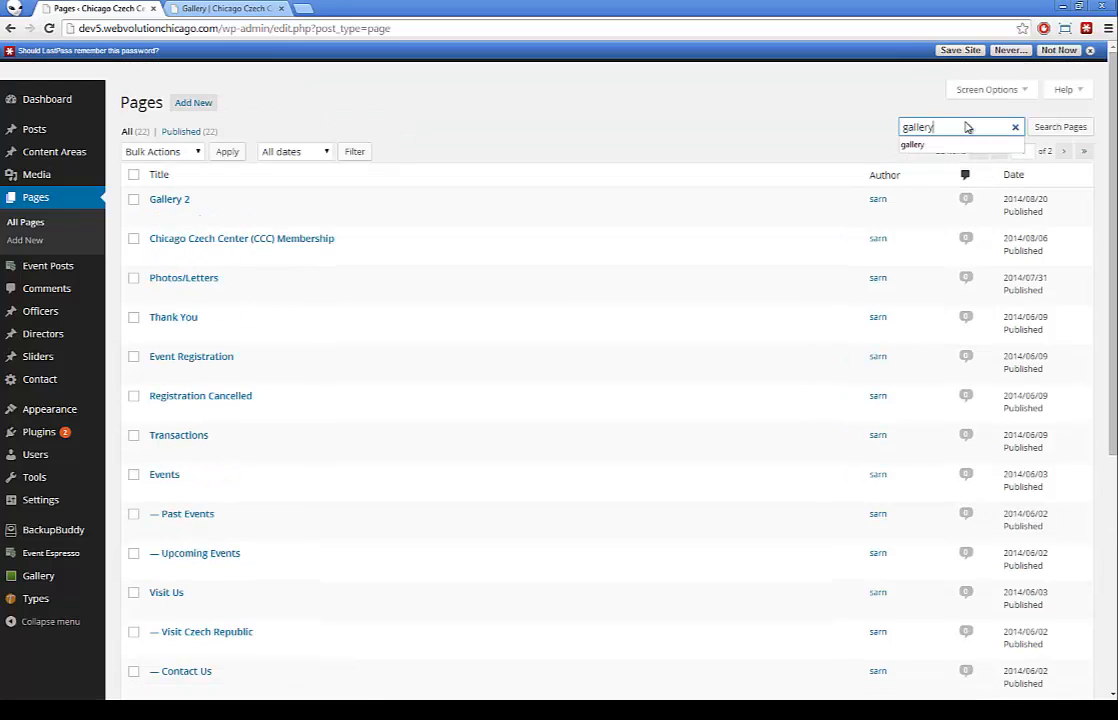
key(Return)
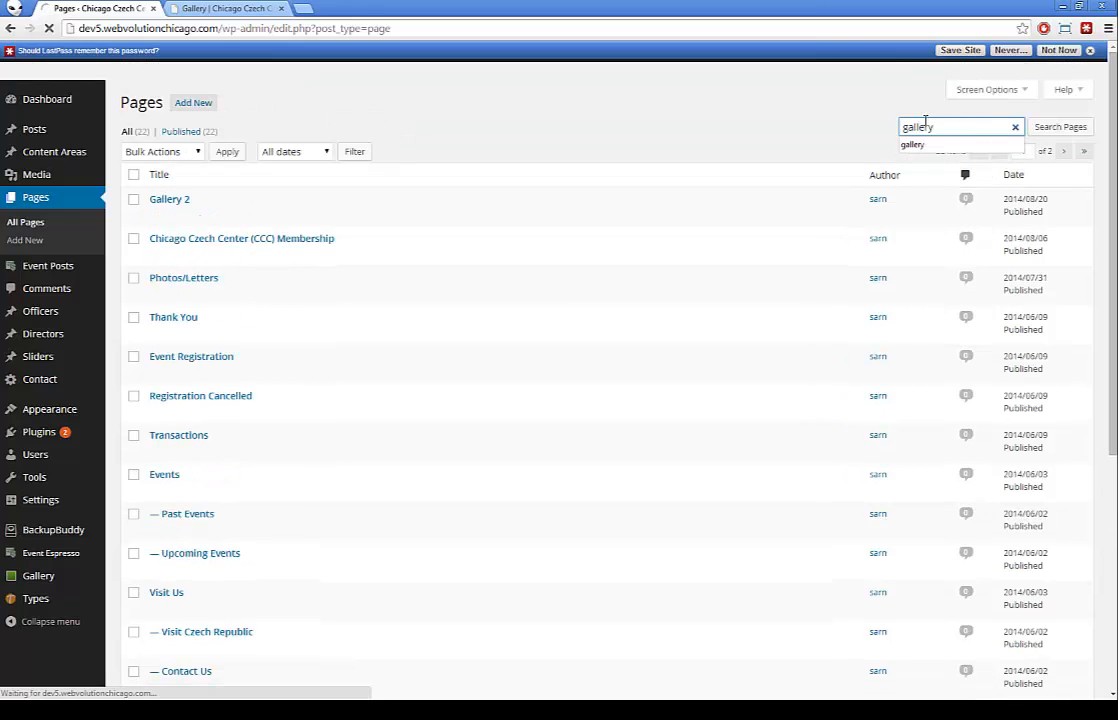
Switch to the public Gallery page and follow the next link below its galleries to the Gallery 2 page.
click(225, 8)
scroll(330, 300, down, 1)
scroll(365, 373, down, 3)
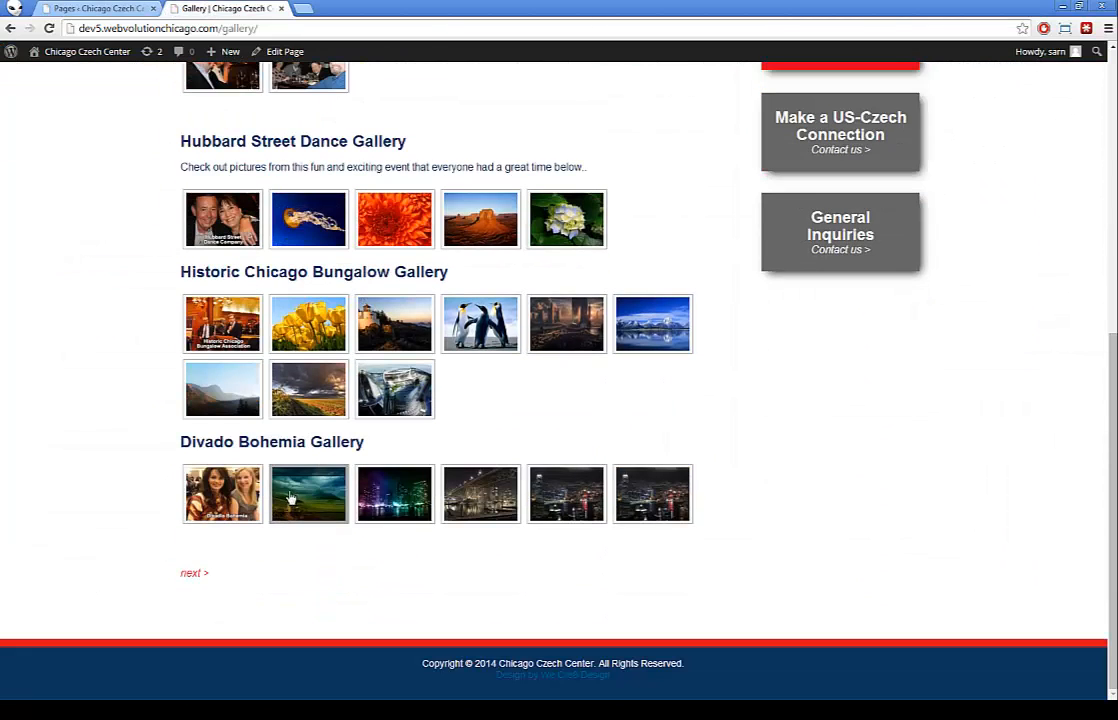
click(193, 574)
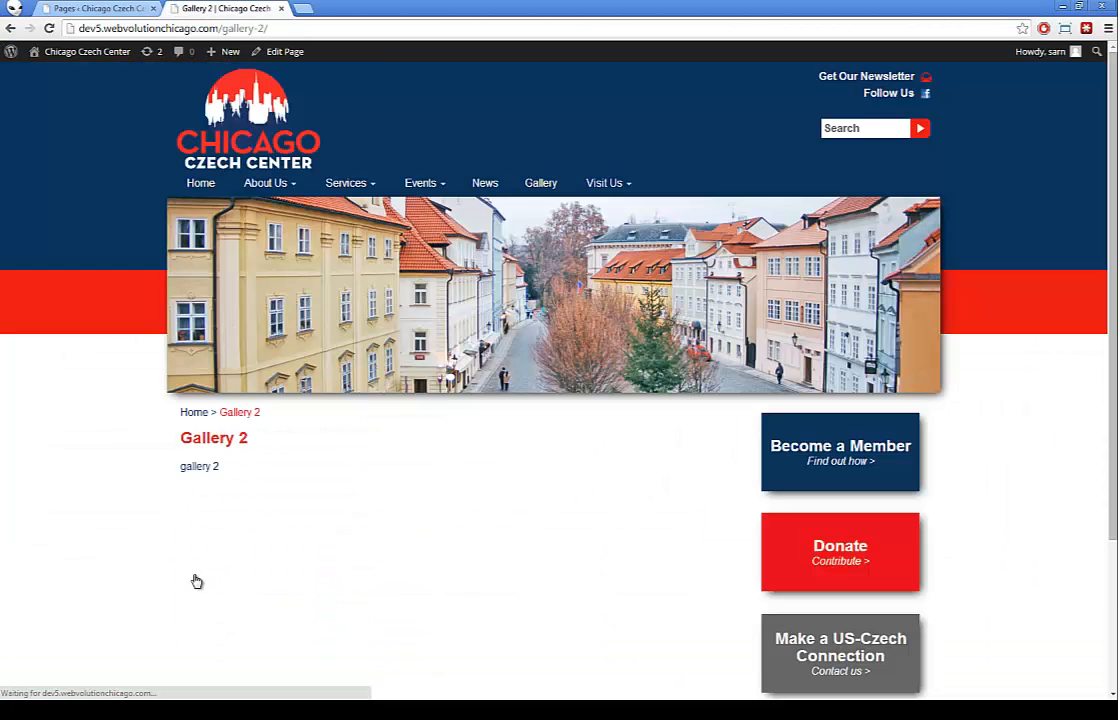
Open the Gallery page for editing from the page search results and compare it with the public Gallery page.
click(88, 6)
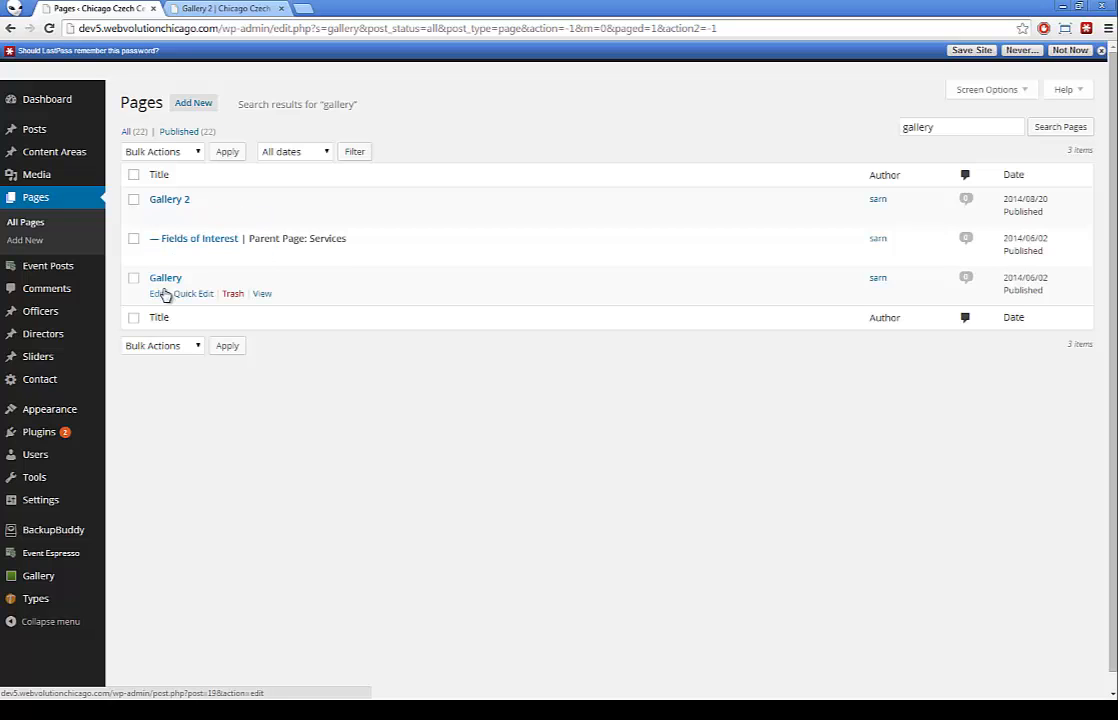
click(156, 292)
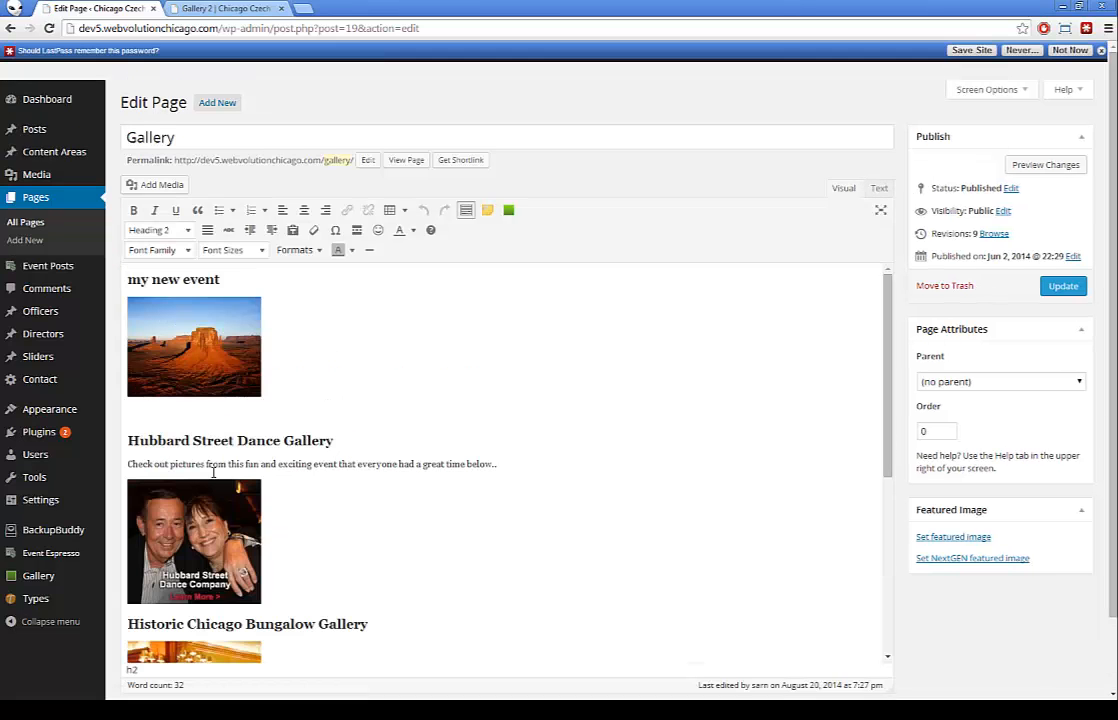
key(ctrl+Tab)
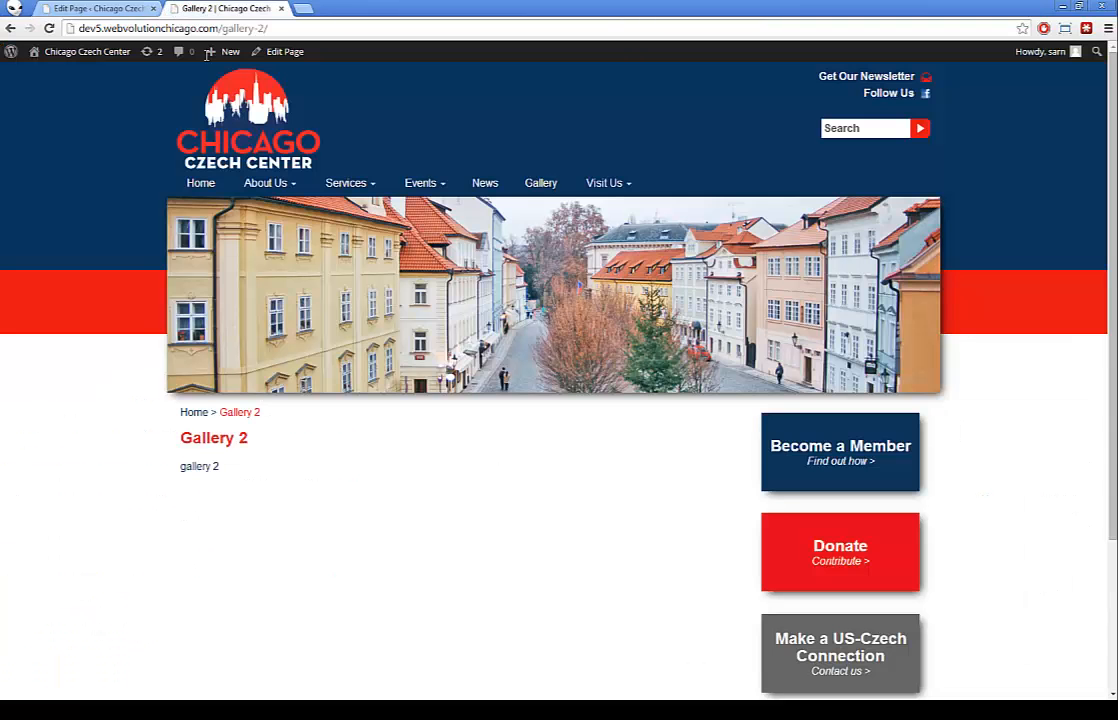
key(alt+Left)
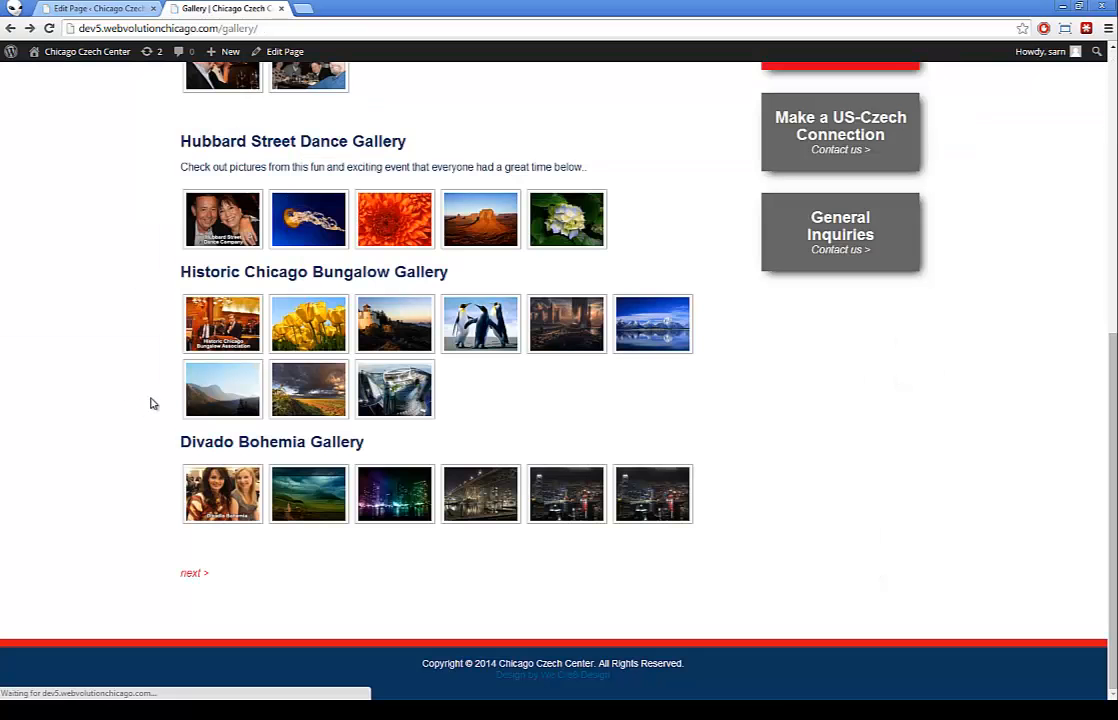
scroll(207, 270, up, 4)
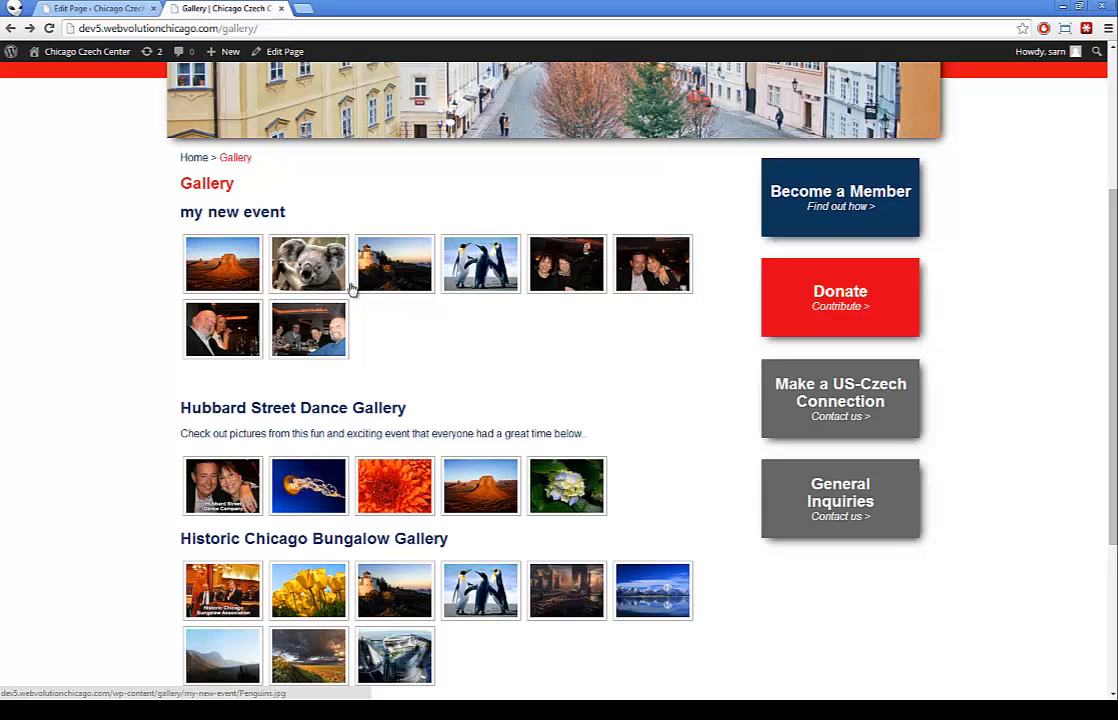
click(97, 8)
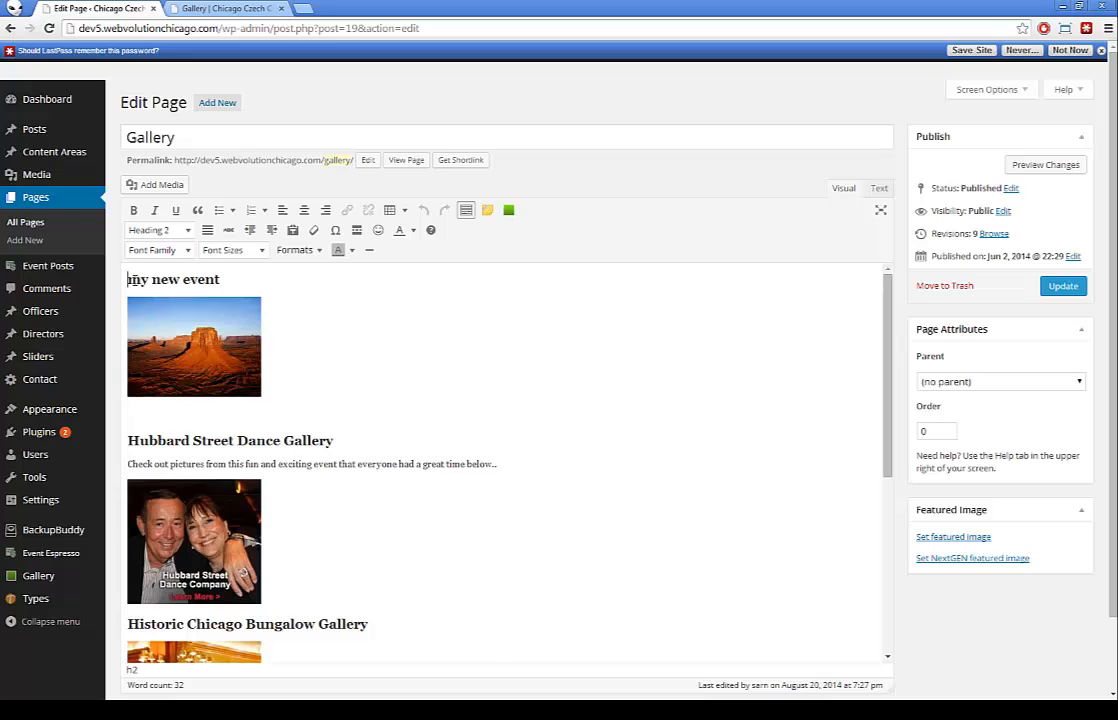
Add the heading "Chicago 2014 Event" above the "my new event" heading, with an empty paragraph below it.
key(Return)
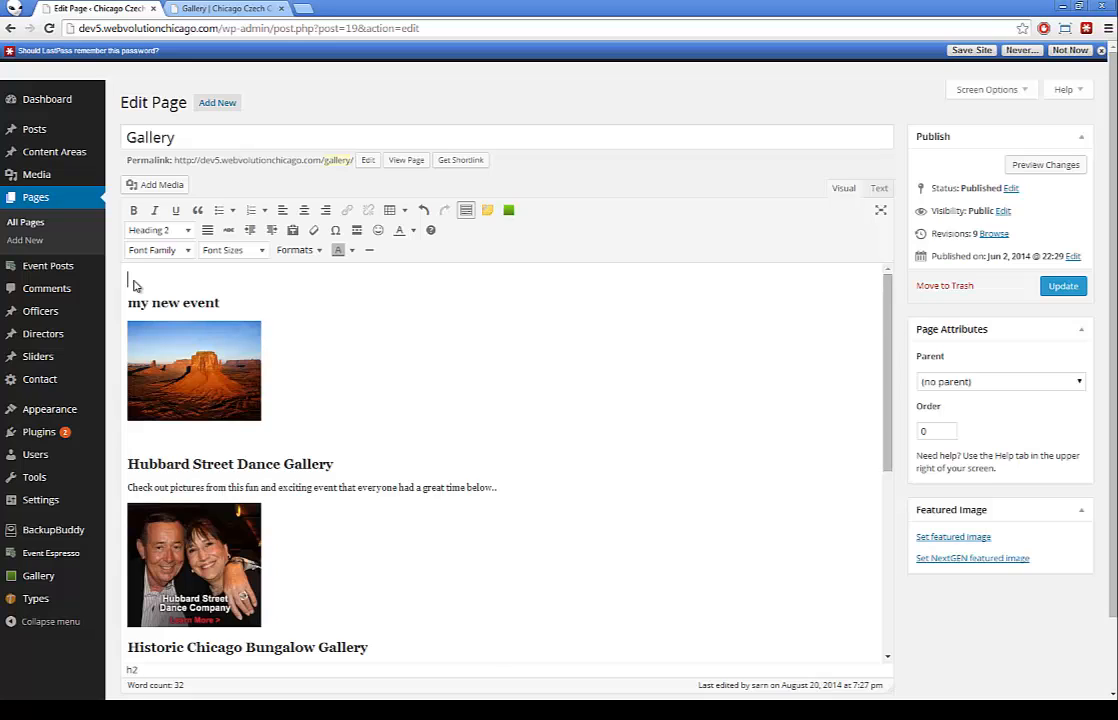
key(Return)
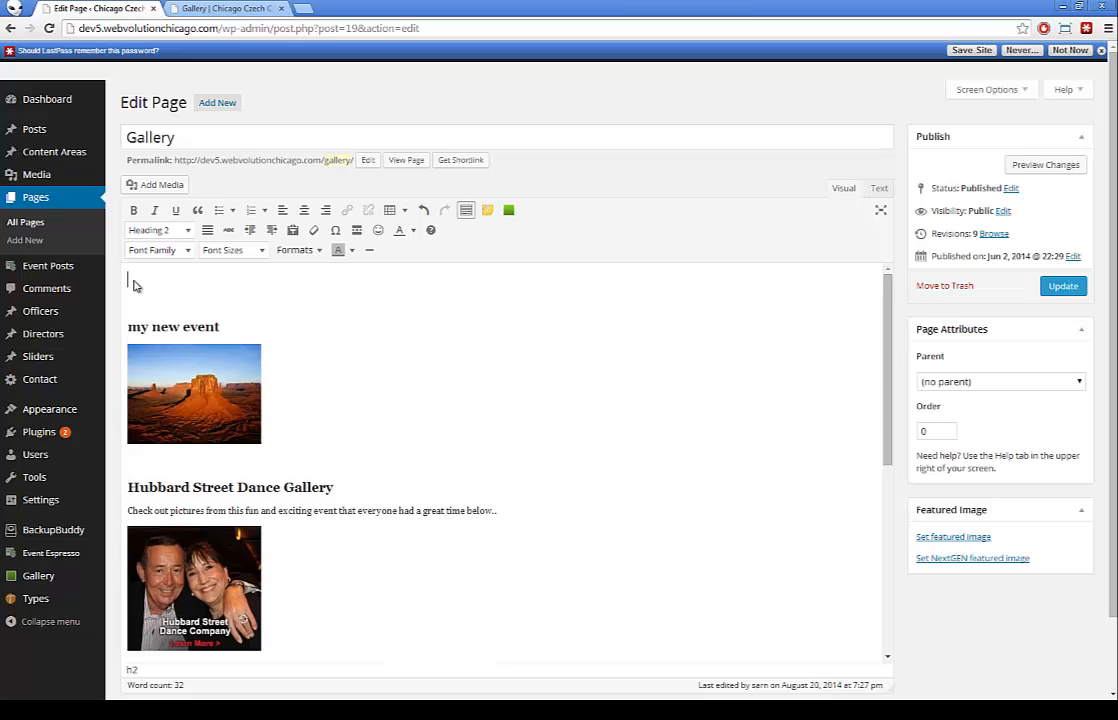
text(Chicago 2014 Event)
key(Return)
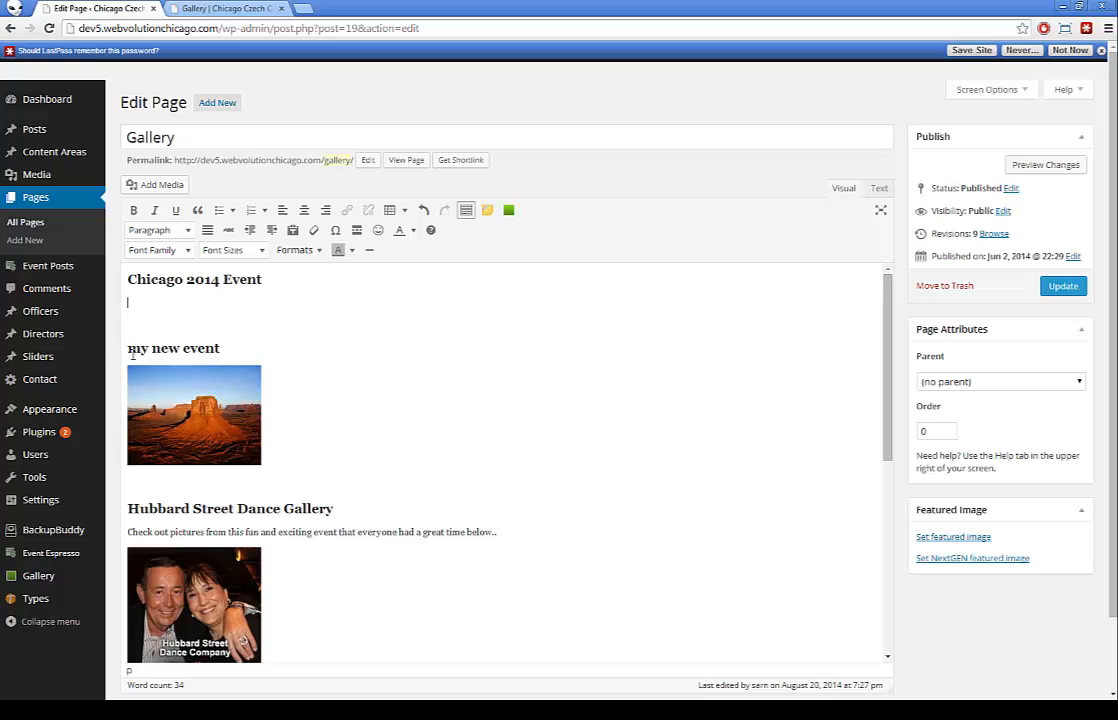
drag(130, 352, 168, 357)
double_click(147, 384)
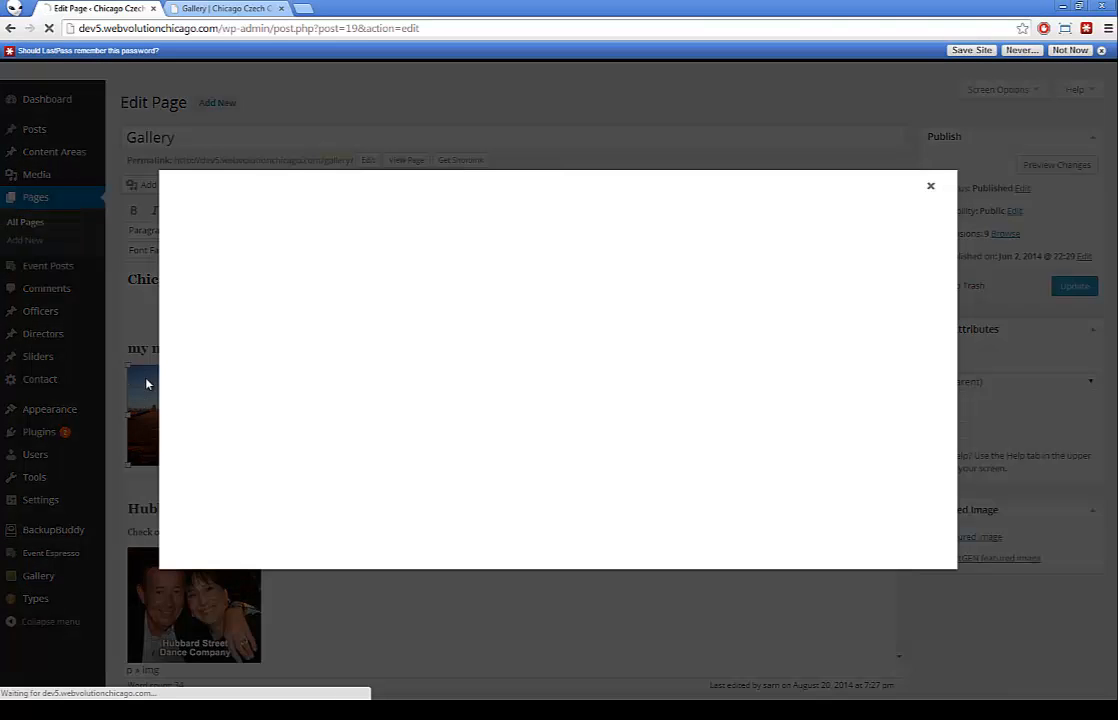
click(930, 186)
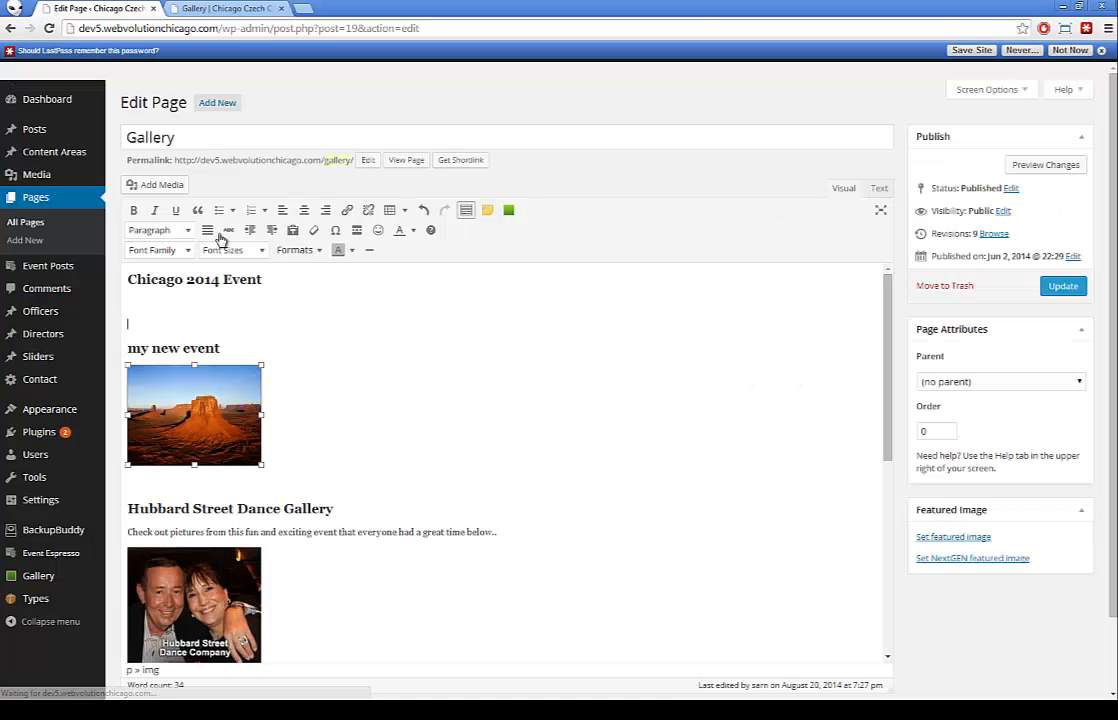
Attach the Chicago 2014 Event NextGEN gallery under the new heading, keeping the NextGEN Basic Thumbnails display type.
click(138, 301)
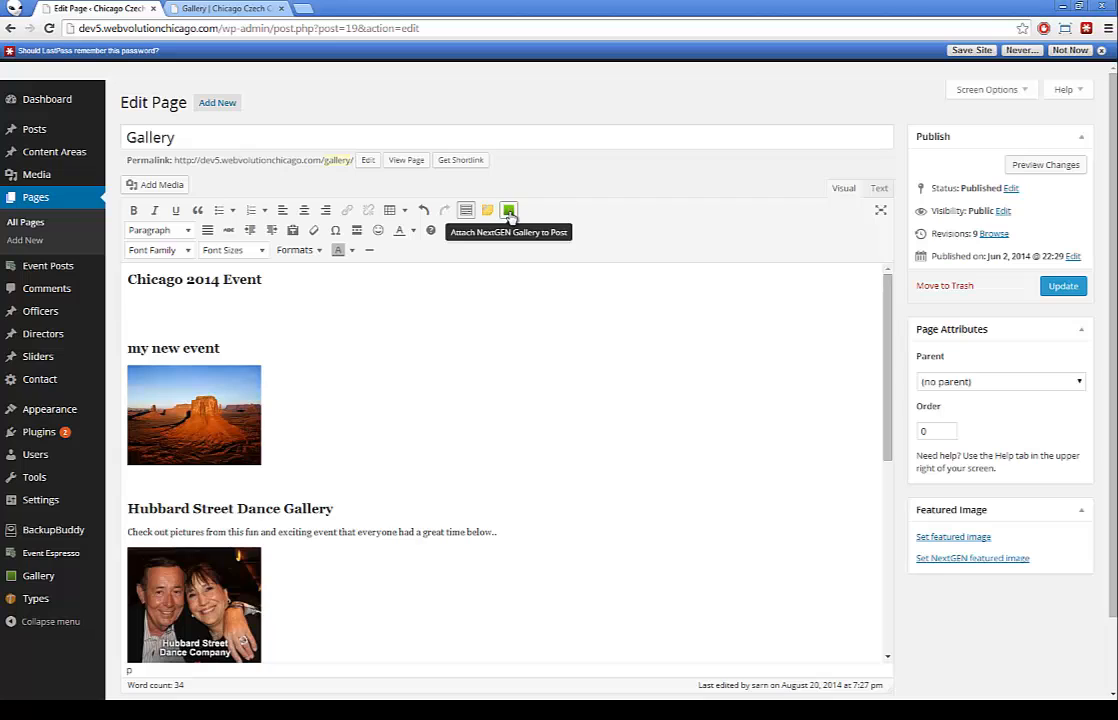
mouse_move(16, 580)
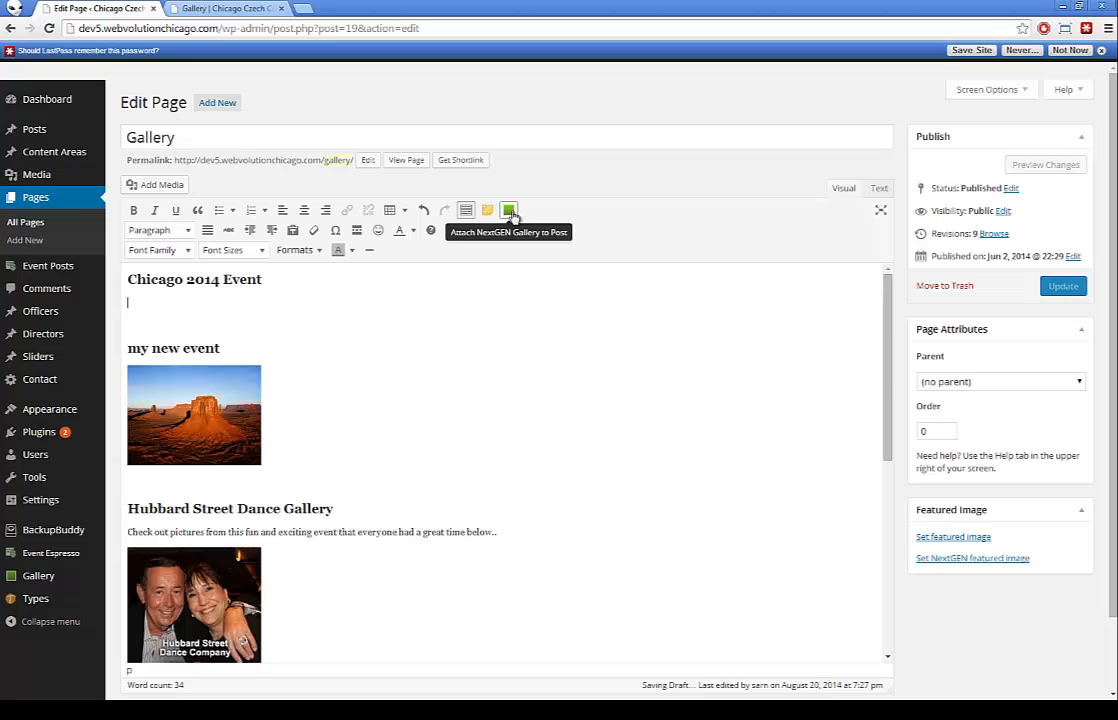
click(510, 212)
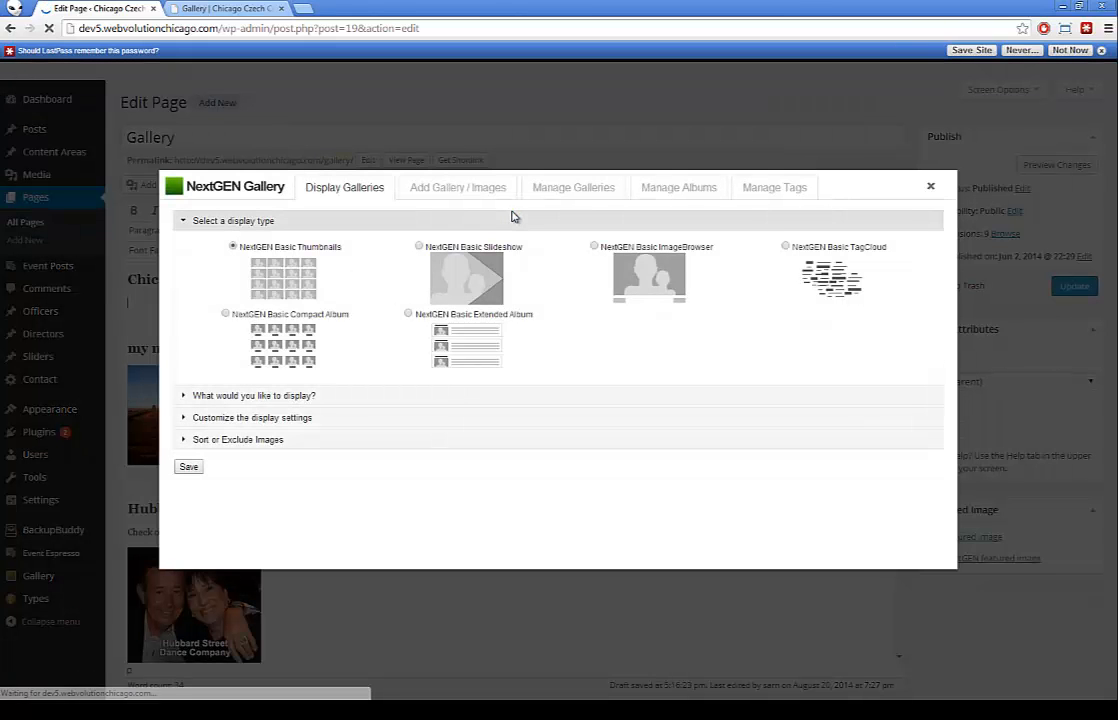
click(206, 399)
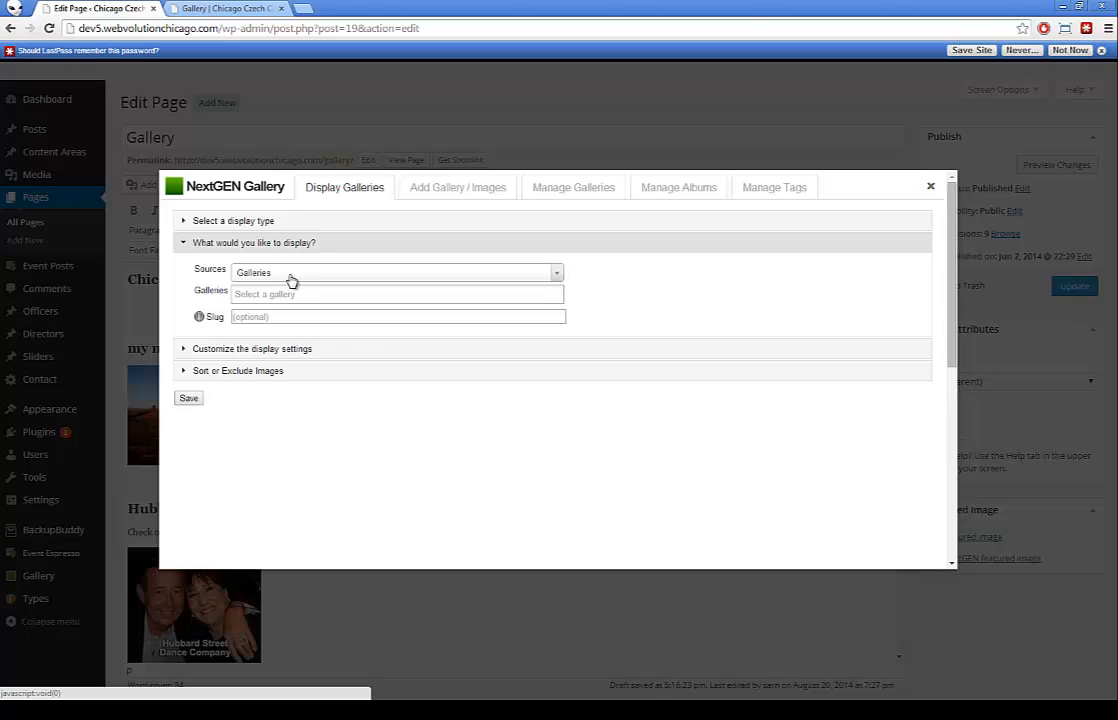
click(292, 295)
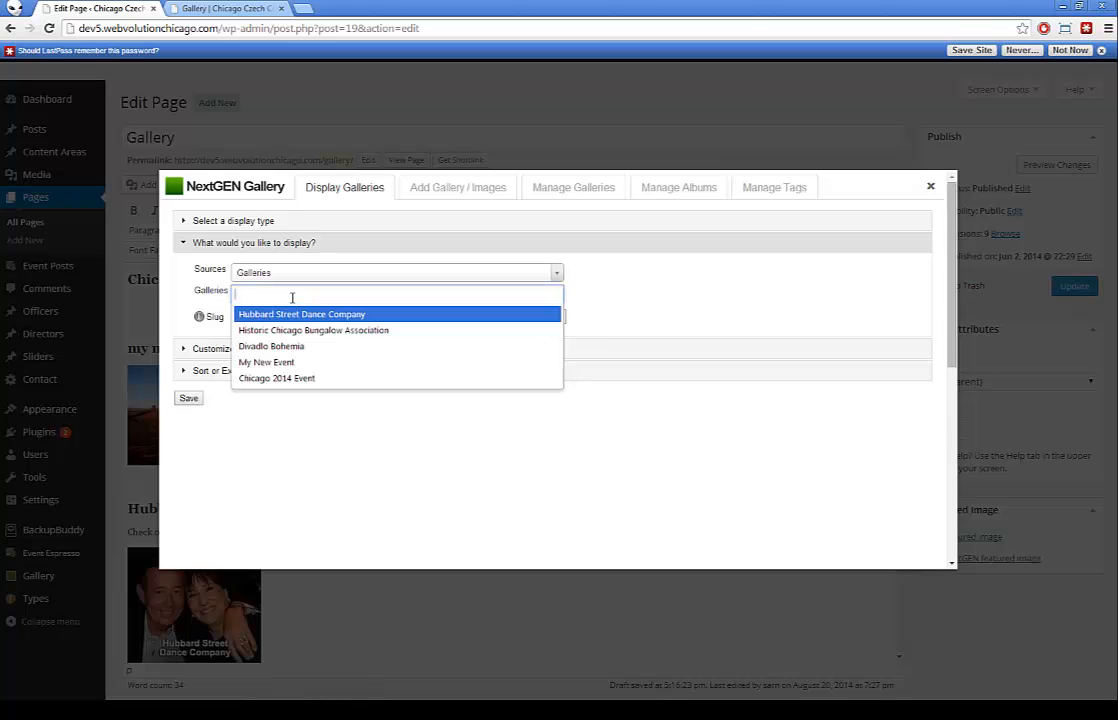
click(272, 380)
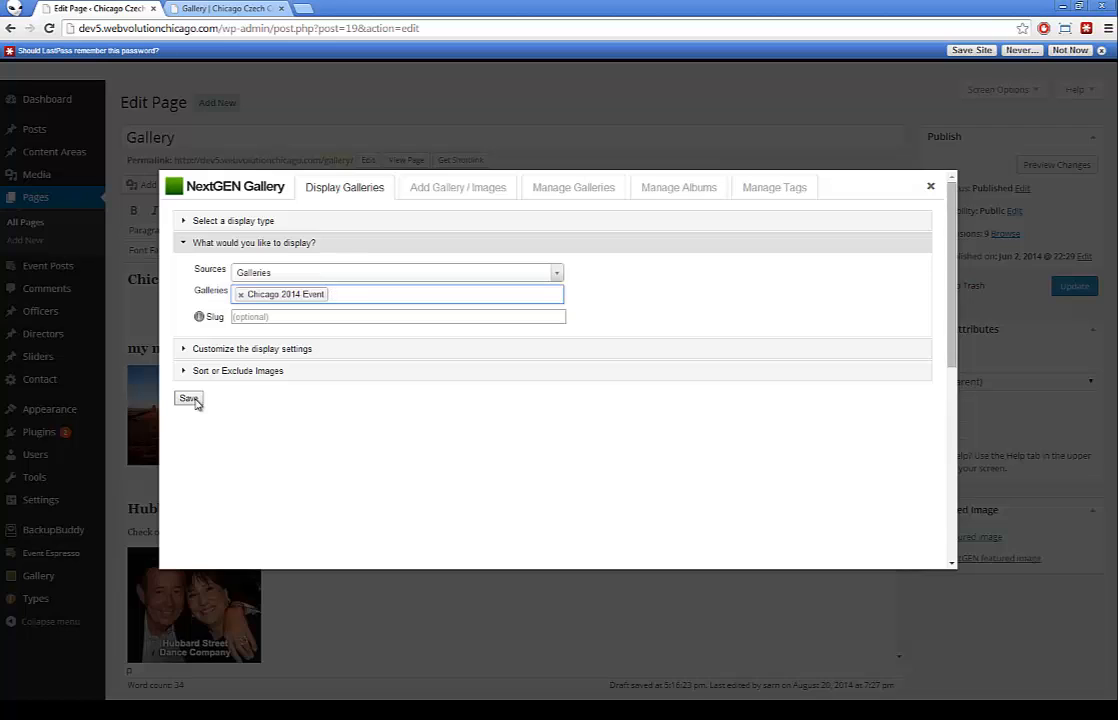
click(189, 399)
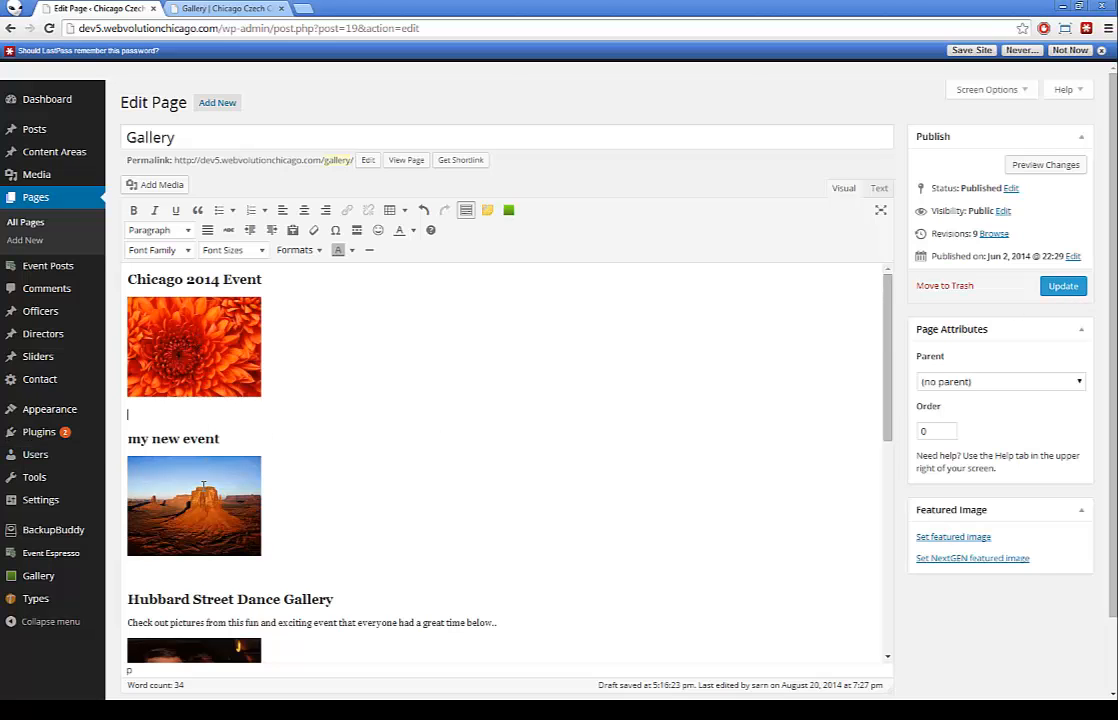
Compare the gallery sections on the public Gallery page with the edited content in the page editor.
click(170, 8)
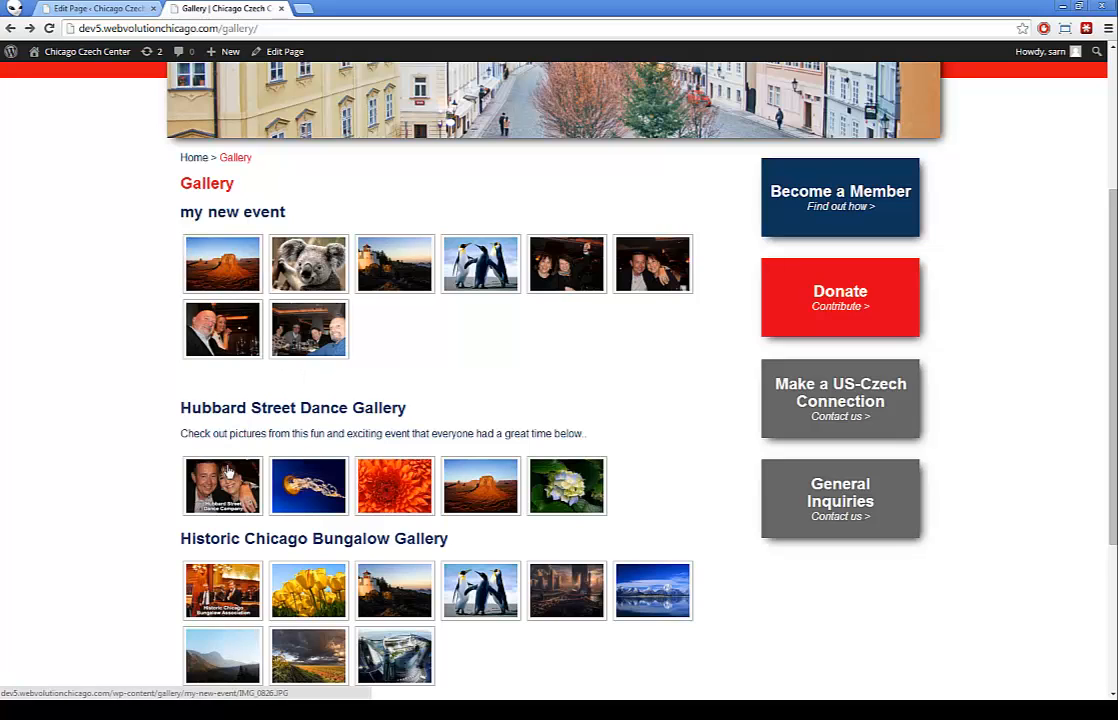
scroll(197, 422, down, 1)
click(157, 5)
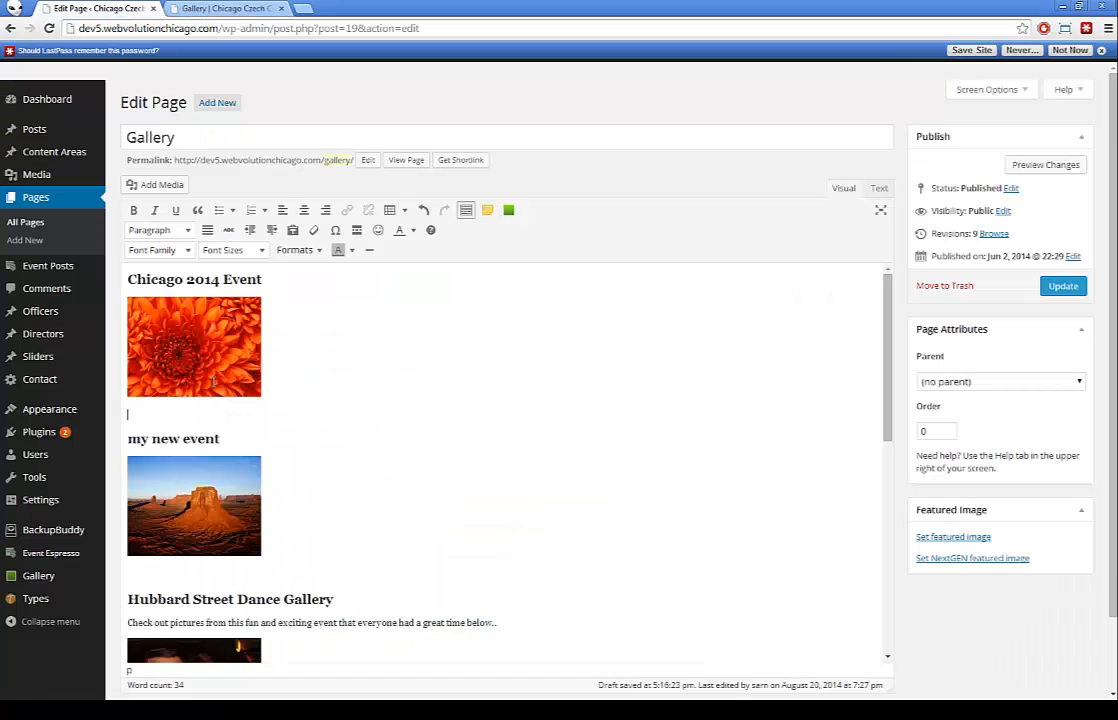
scroll(216, 418, down, 2)
scroll(207, 318, up, 3)
Update the Gallery page and reload its public version.
click(1063, 286)
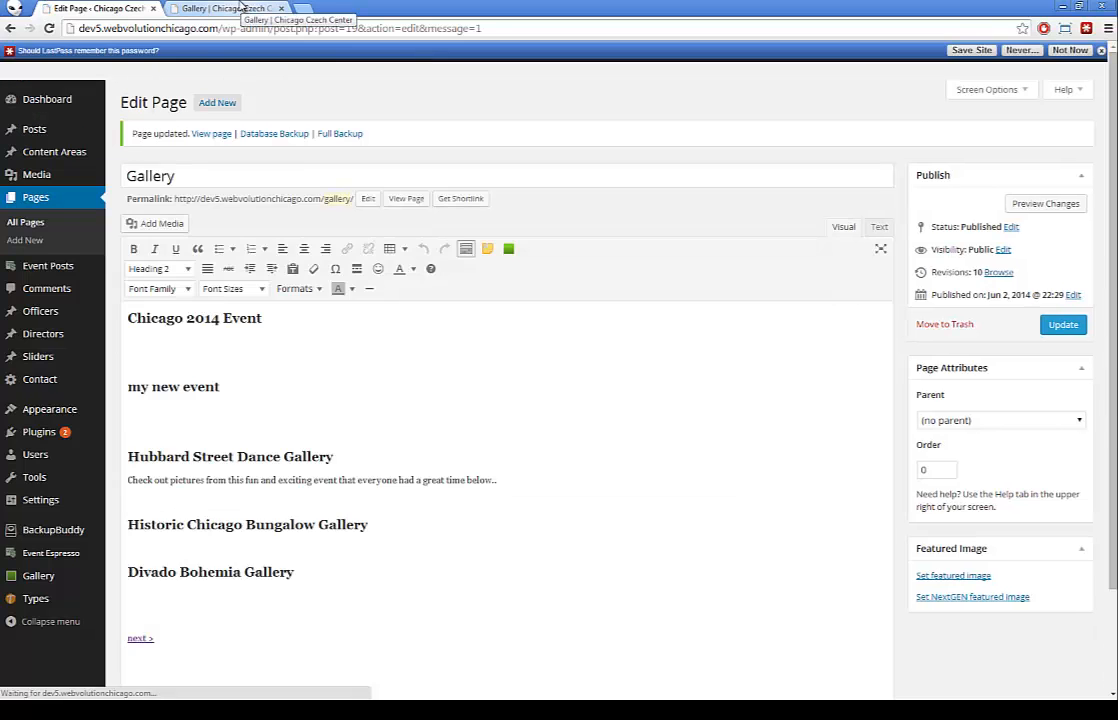
click(242, 6)
key(F5)
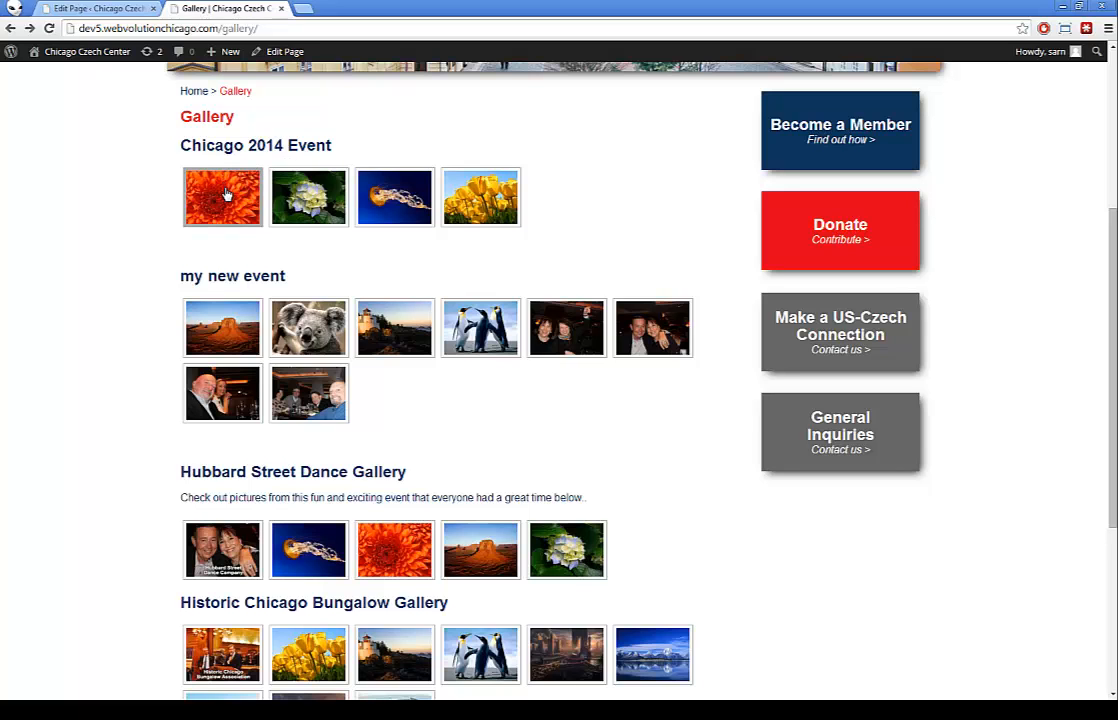
View the Chicago 2014 Event images enlarged, going through all of them from the first, and close the viewer.
click(254, 210)
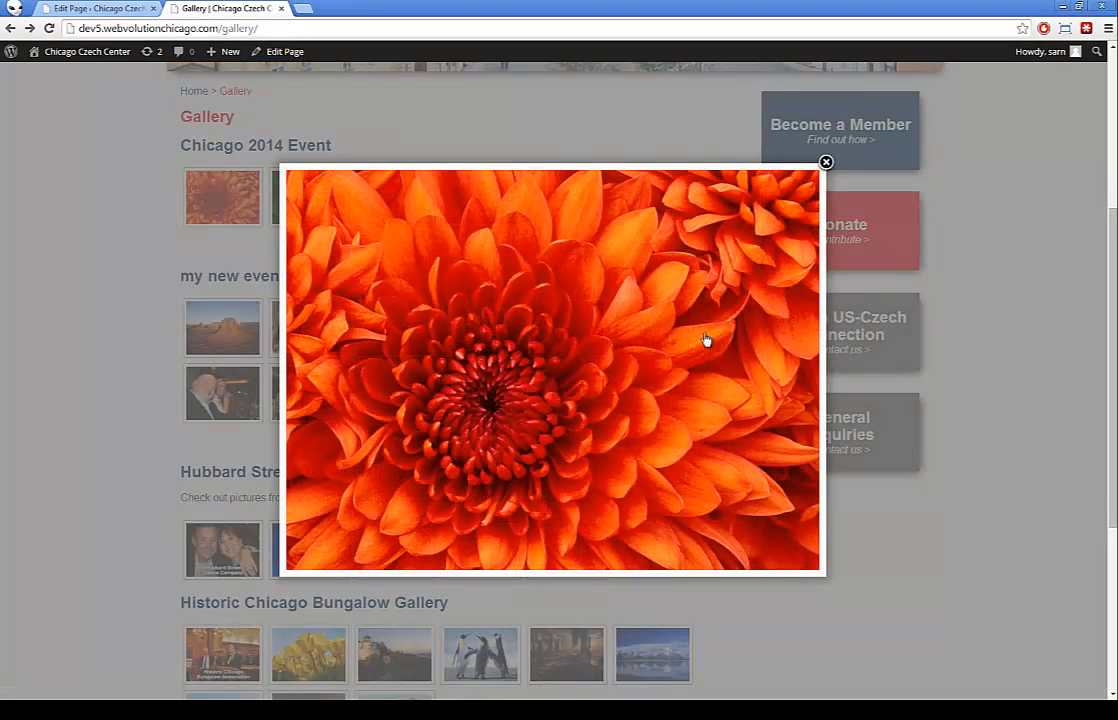
click(800, 372)
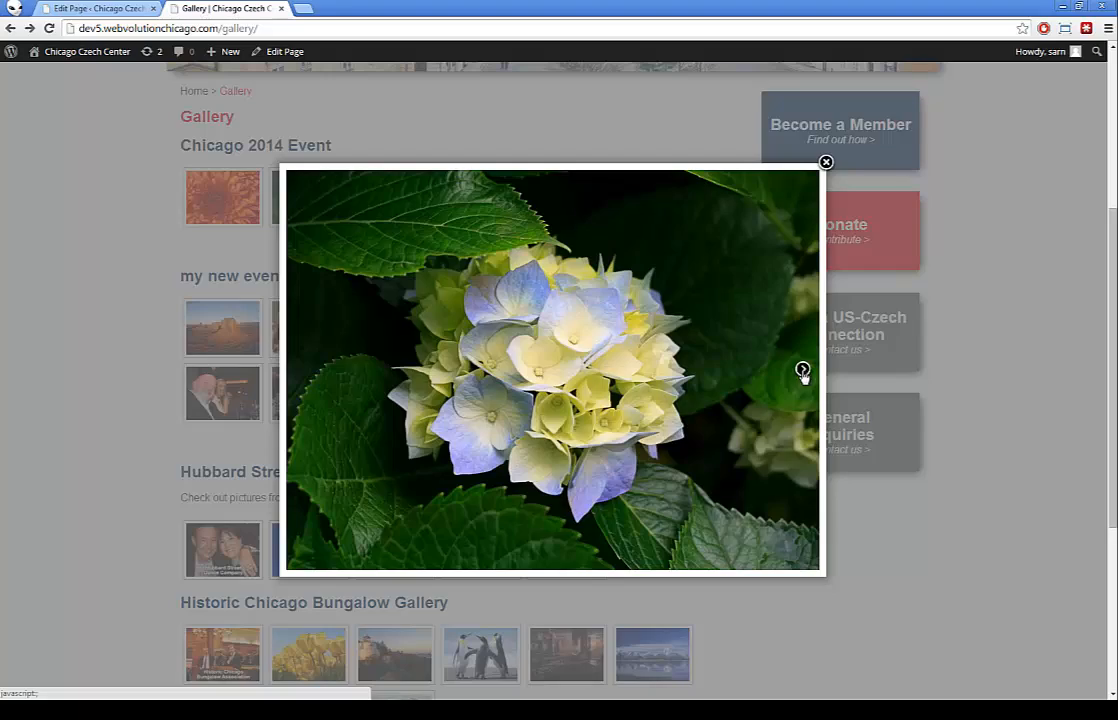
click(803, 372)
click(803, 372)
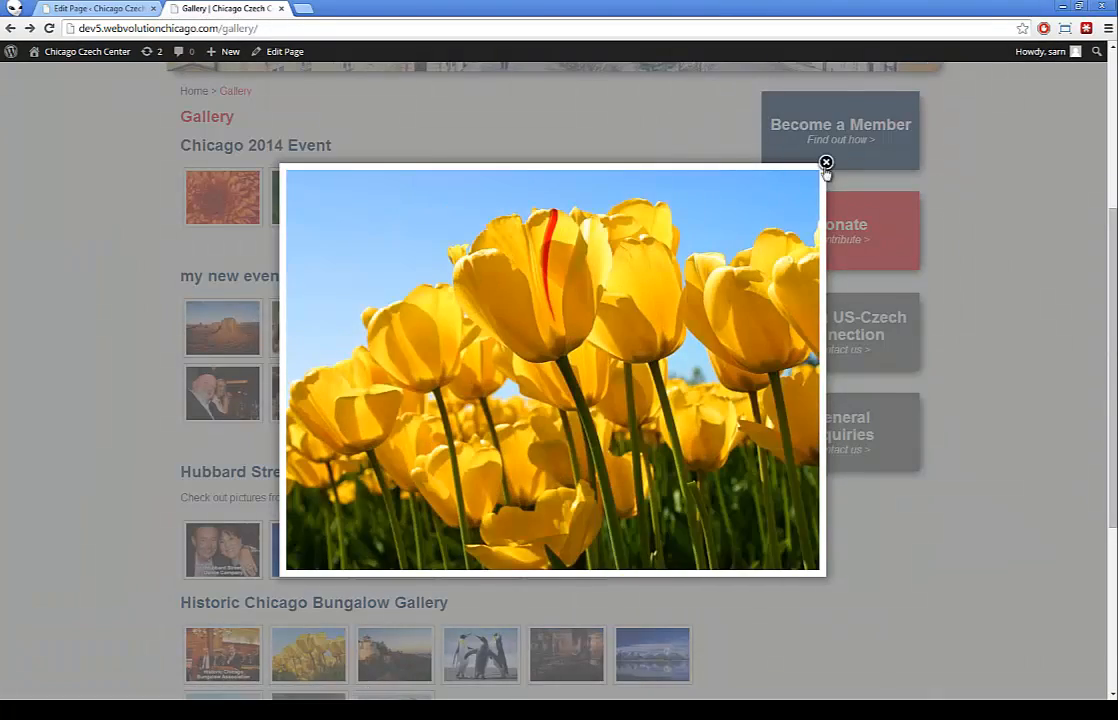
click(825, 163)
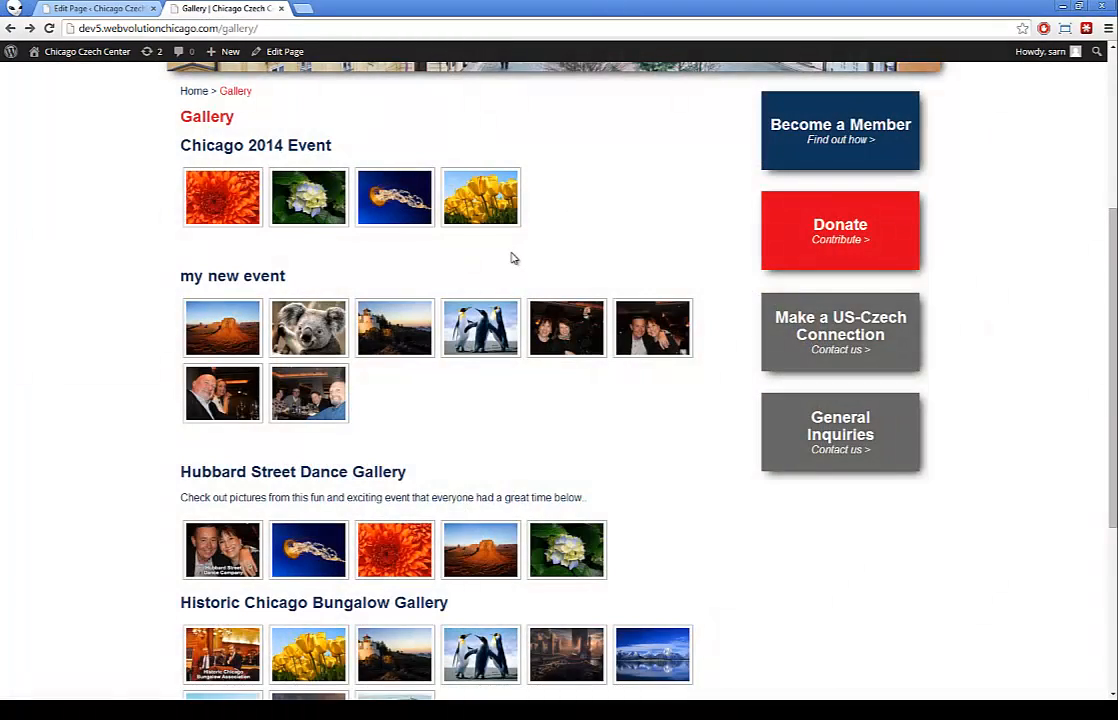
Review the galleries on the public Gallery page, follow the next link to Gallery 2 and return to Gallery.
scroll(450, 300, down, 5)
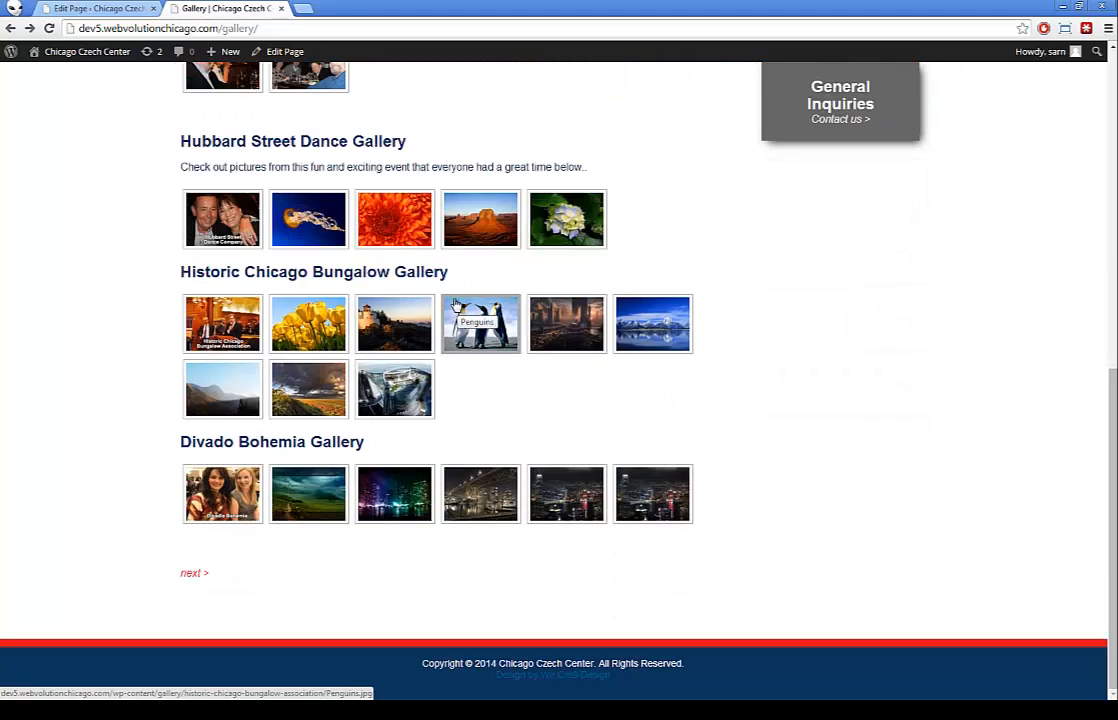
scroll(452, 303, up, 5)
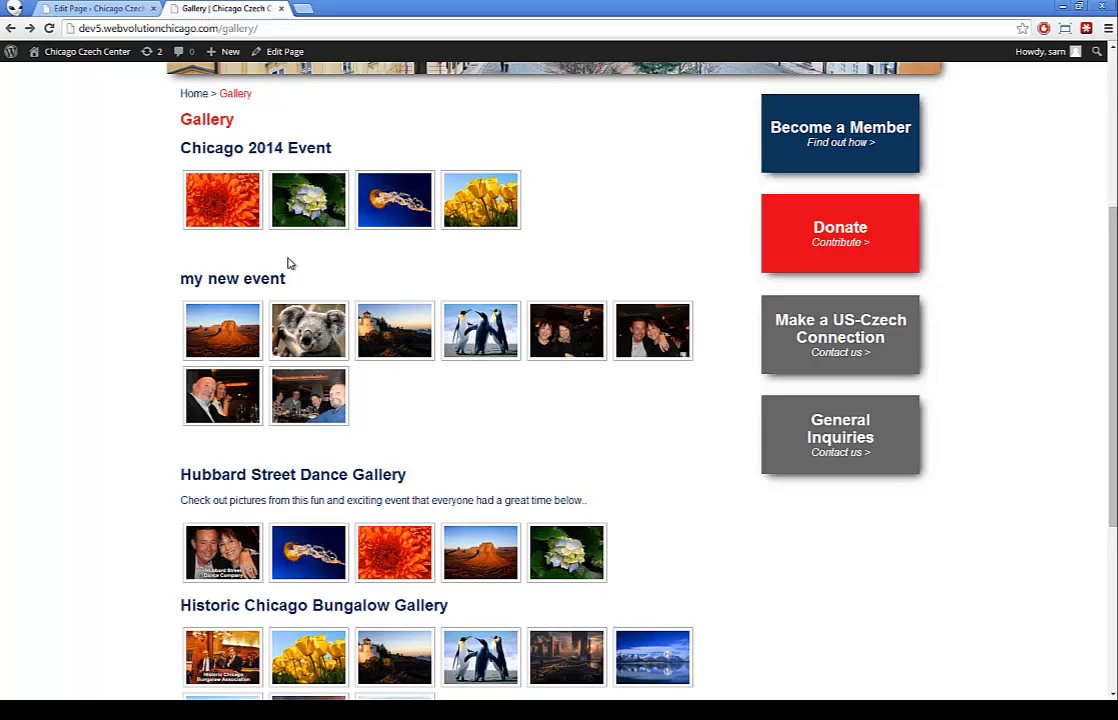
scroll(288, 263, down, 5)
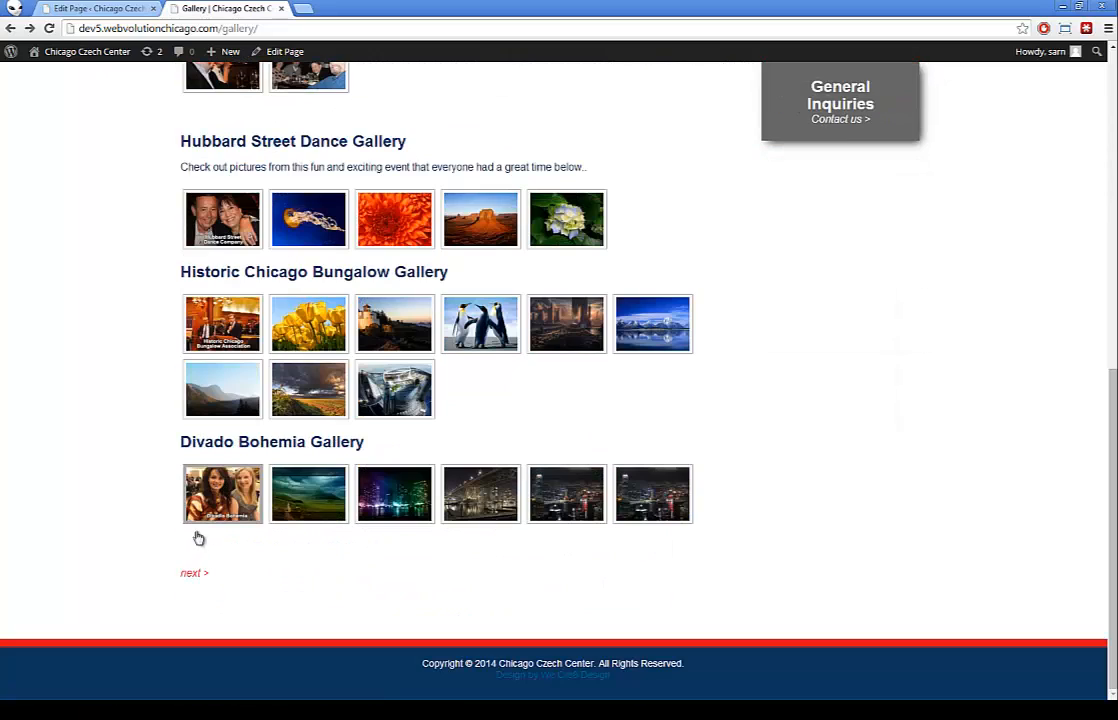
click(193, 577)
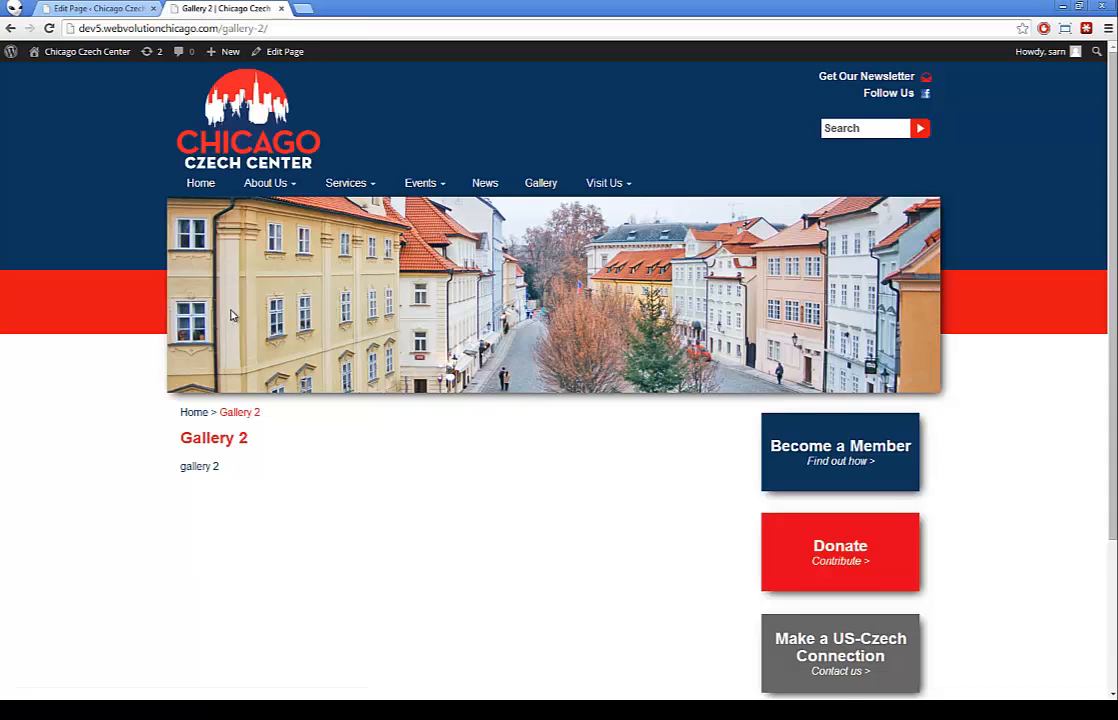
scroll(230, 315, down, 2)
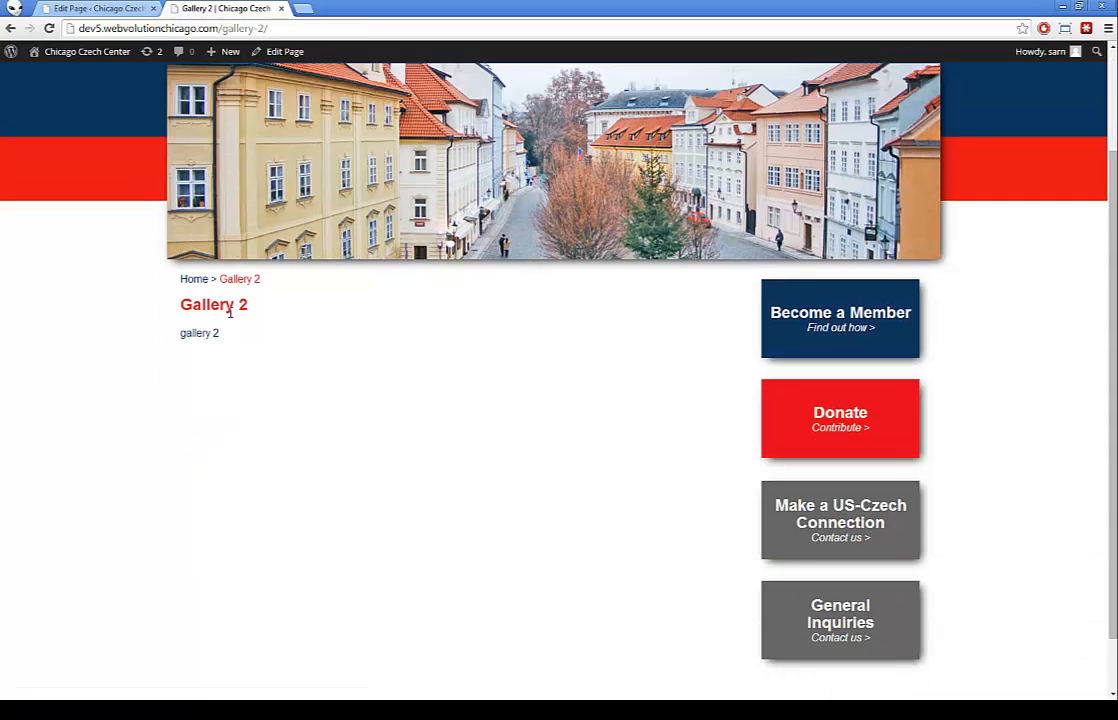
key(alt+Left)
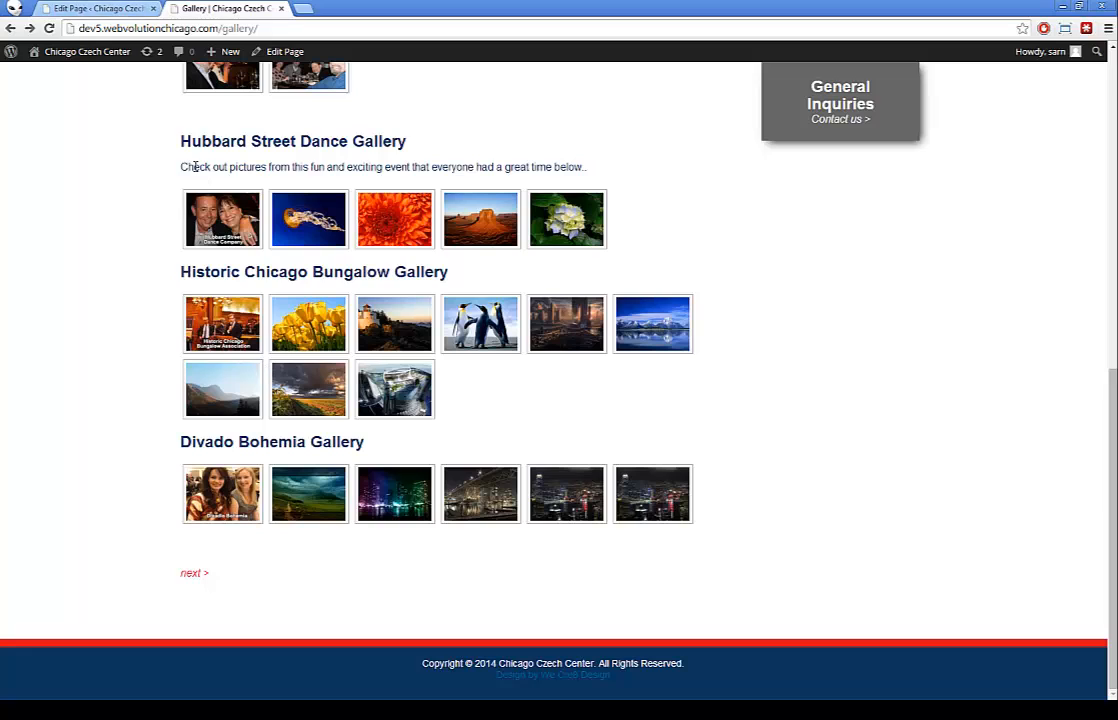
Highlight the older gallery sections from Hubbard Street Dance Gallery down into Divado Bohemia Gallery on the public page.
scroll(191, 150, up, 1)
drag(182, 262, 521, 433)
scroll(250, 362, down, 1)
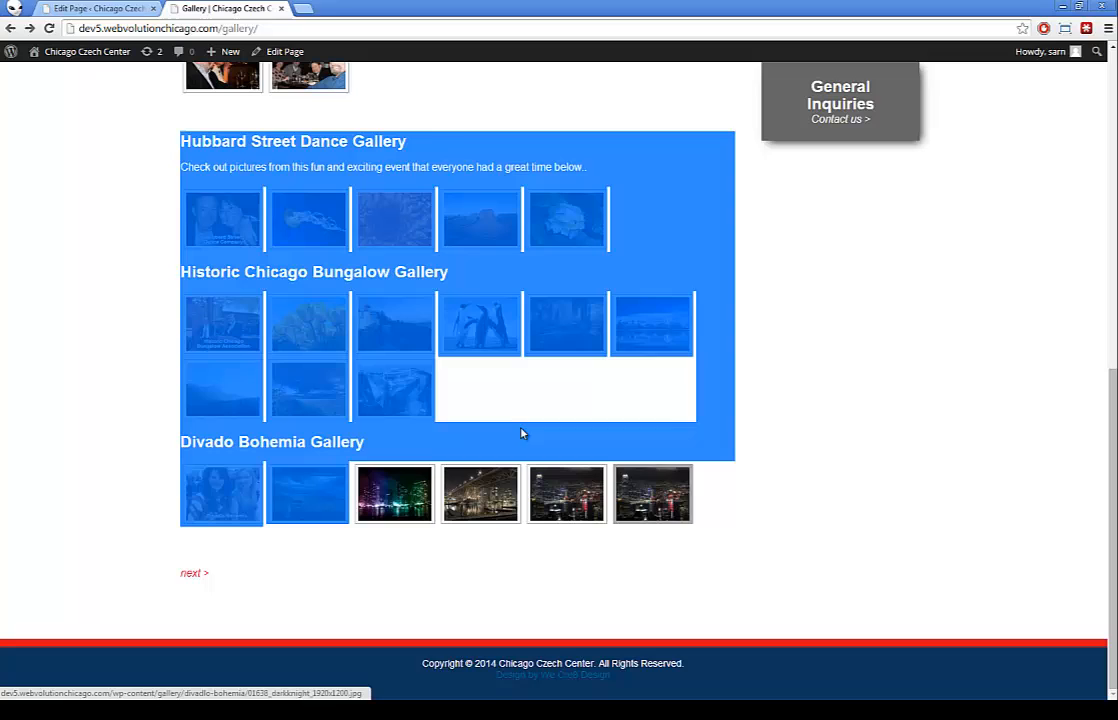
Cut the Hubbard Street Dance, Historic Chicago Bungalow and Divado Bohemia gallery sections from the Gallery page and update the page.
click(145, 8)
scroll(372, 365, down, 1)
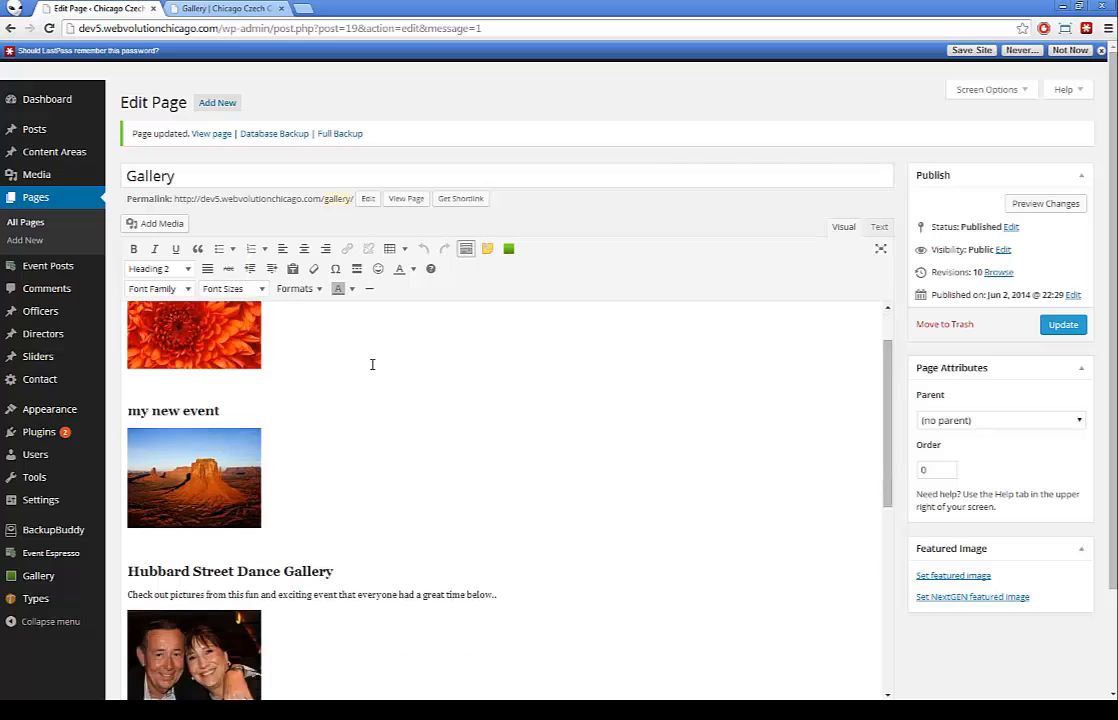
scroll(372, 365, down, 5)
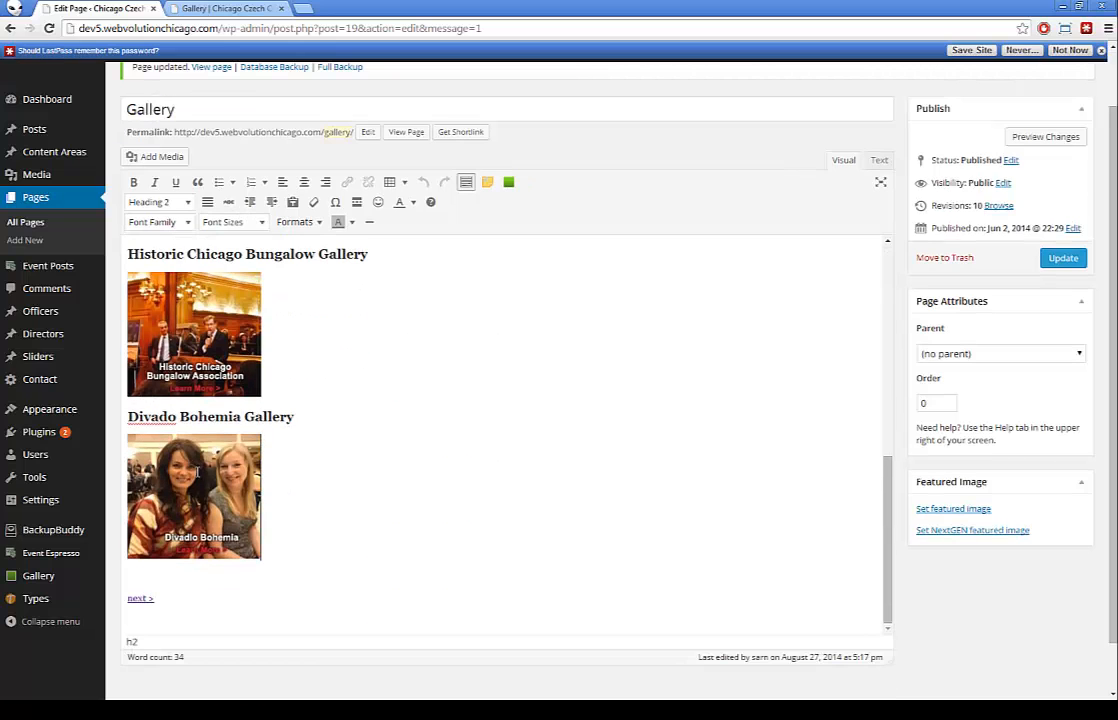
triple_click(200, 416)
scroll(193, 392, up, 2)
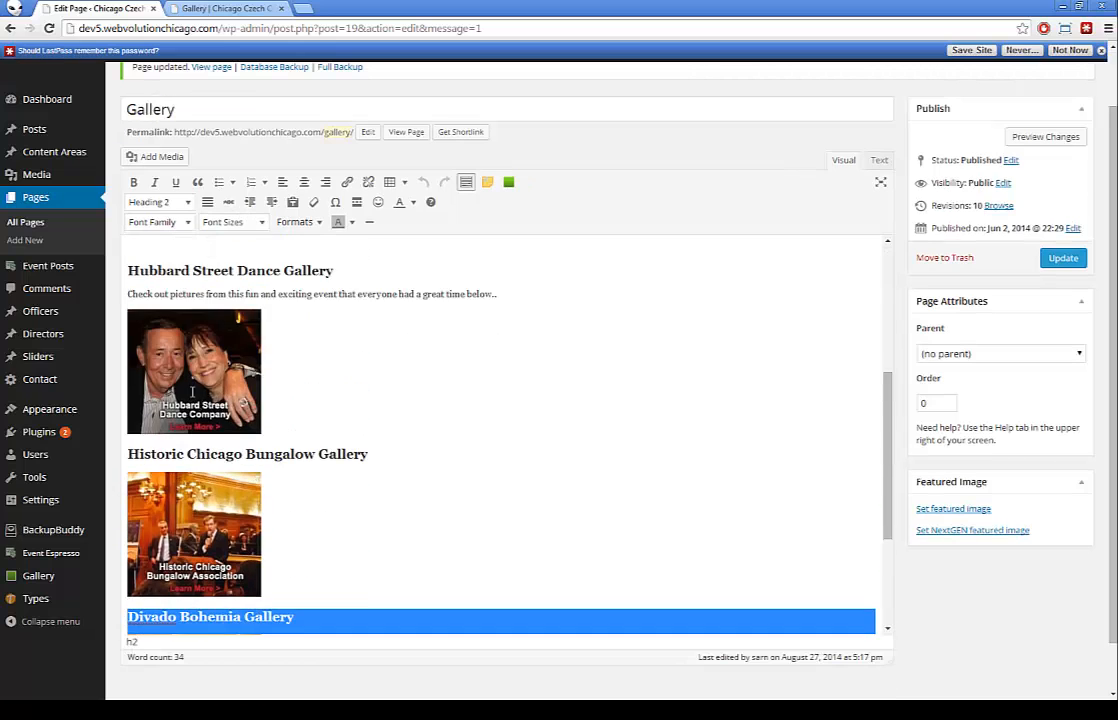
scroll(193, 392, up, 1)
drag(128, 341, 421, 569)
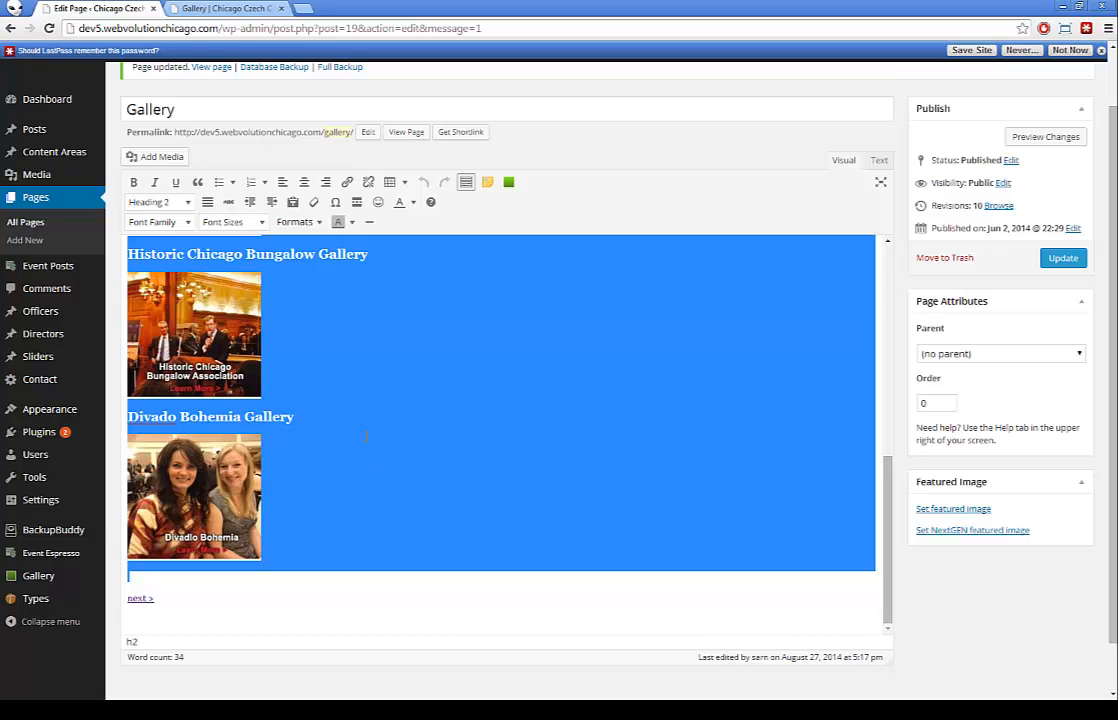
key(Delete)
key(Delete)
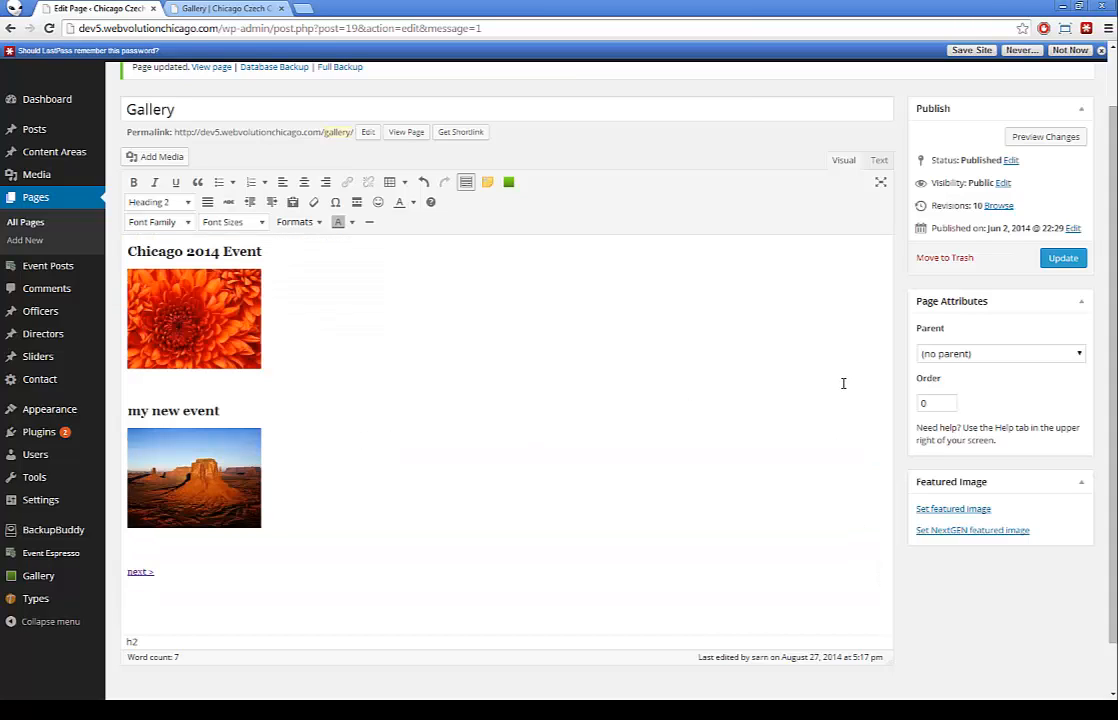
scroll(850, 330, up, 1)
click(1062, 326)
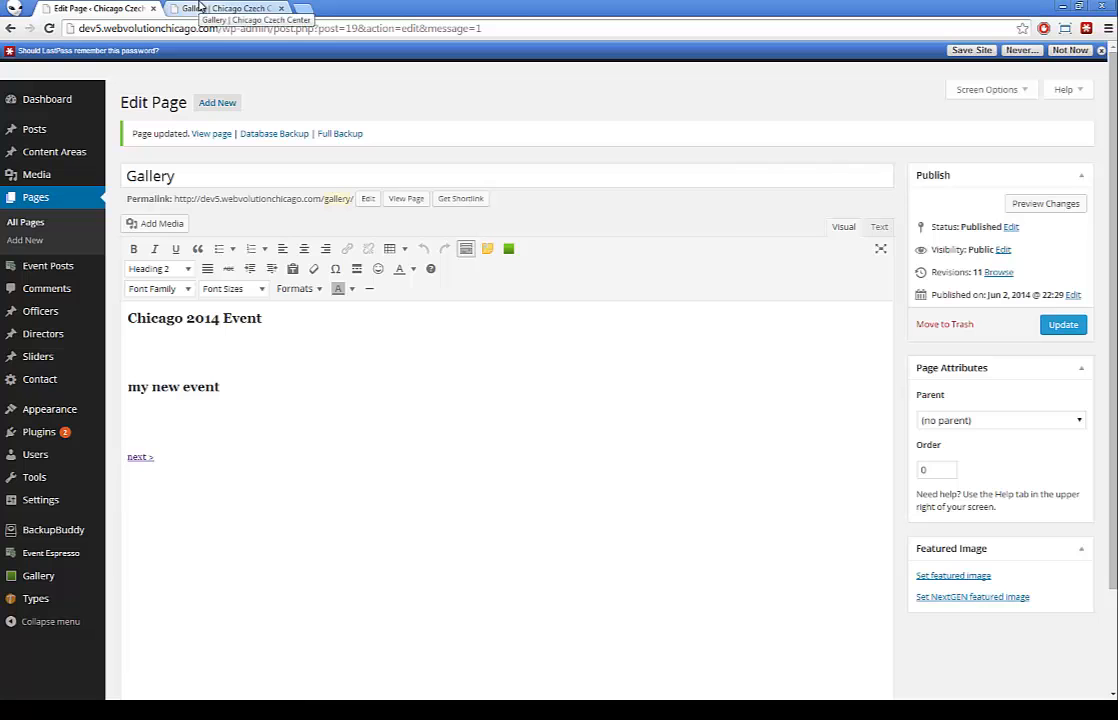
Reload the public Gallery page and follow its next link to Gallery 2.
click(205, 8)
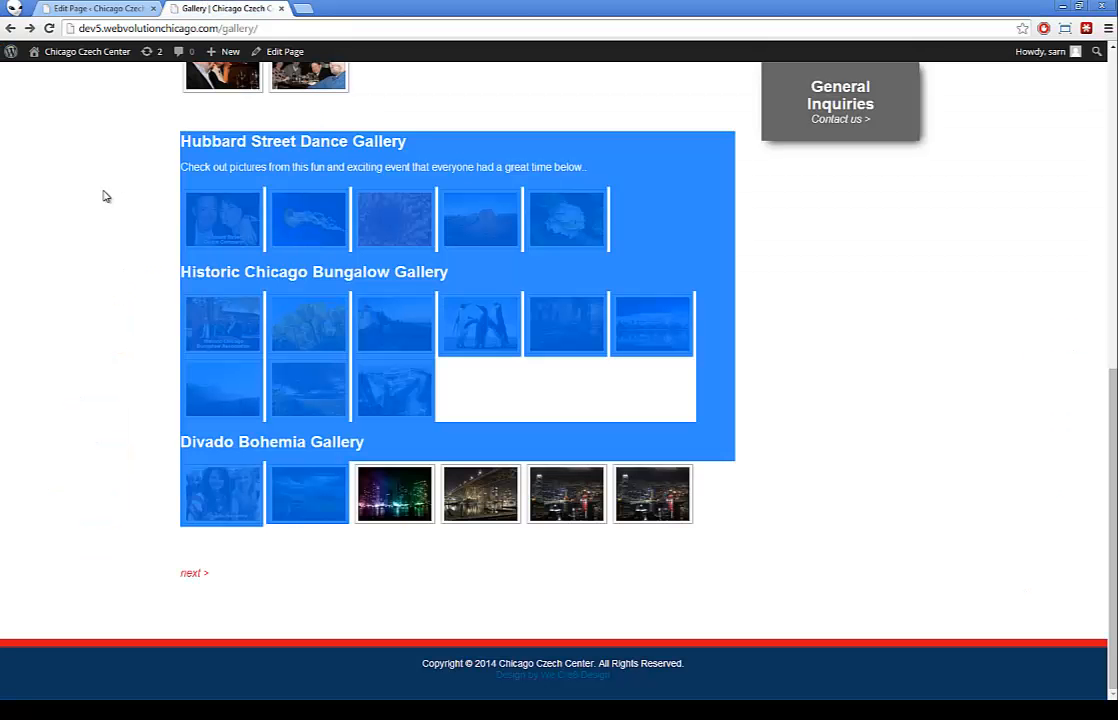
scroll(104, 196, up, 4)
key(F5)
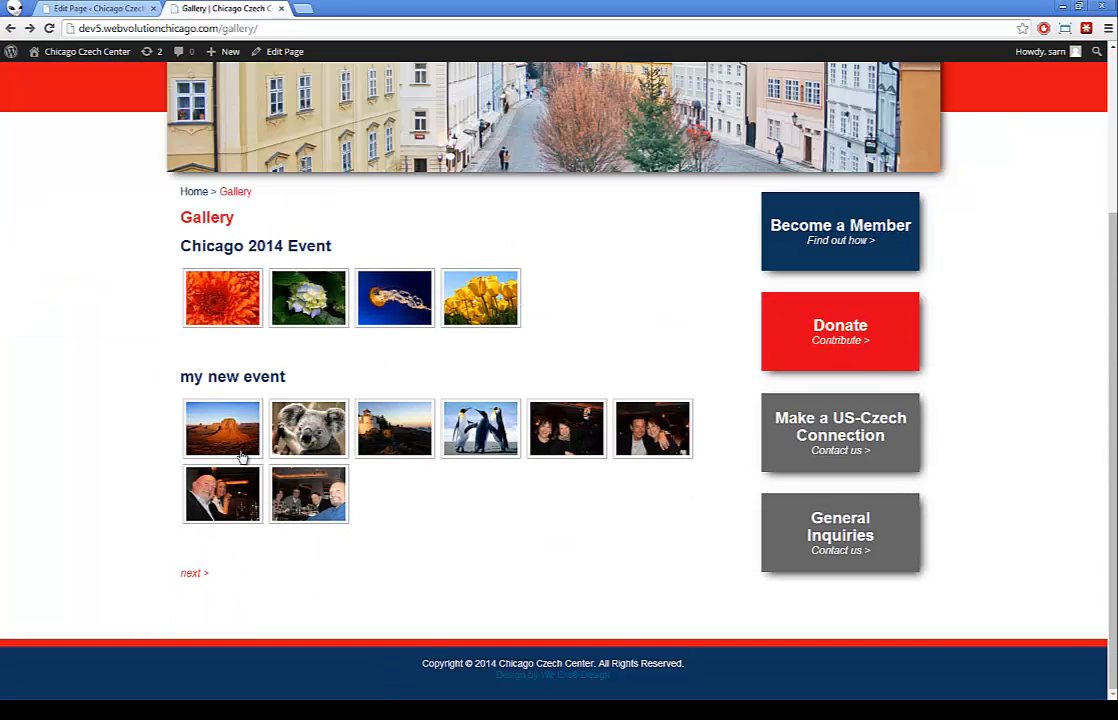
click(192, 574)
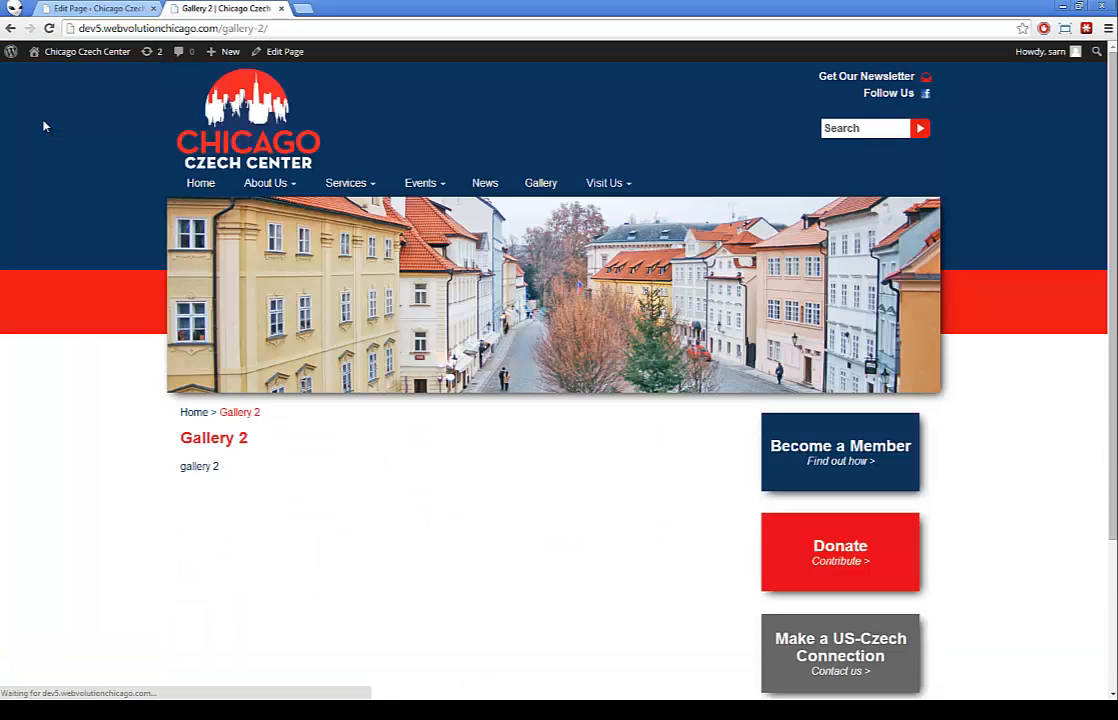
scroll(200, 364, down, 2)
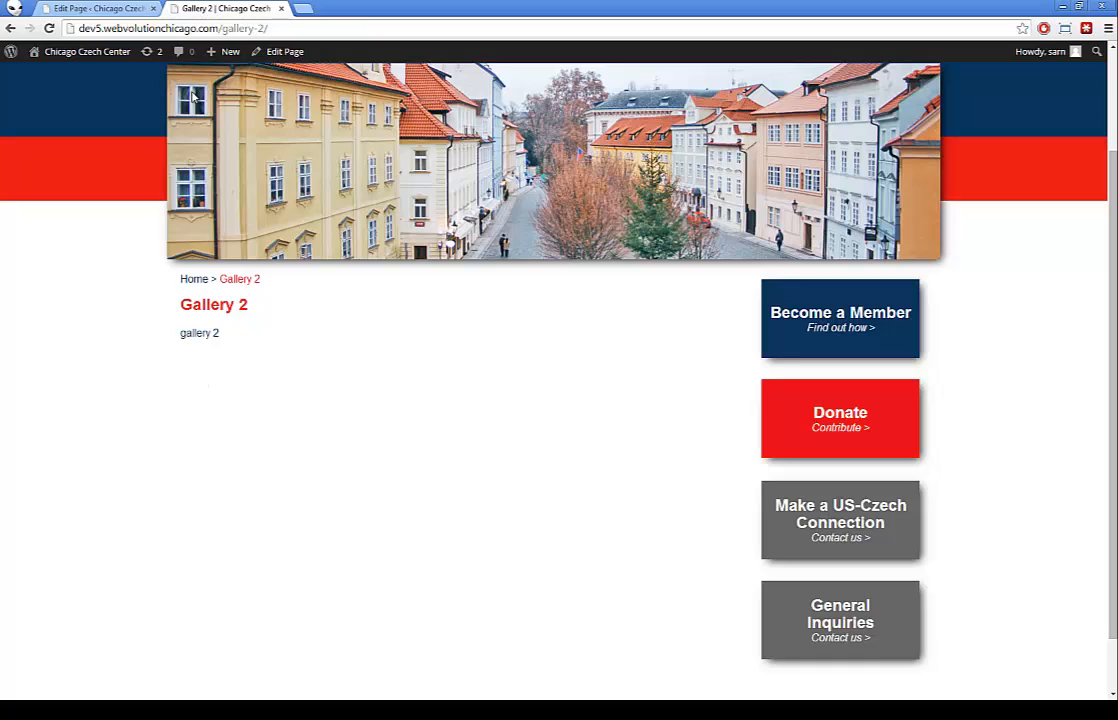
Replace the placeholder text of the Gallery 2 page with the three cut gallery sections and update the page.
click(86, 8)
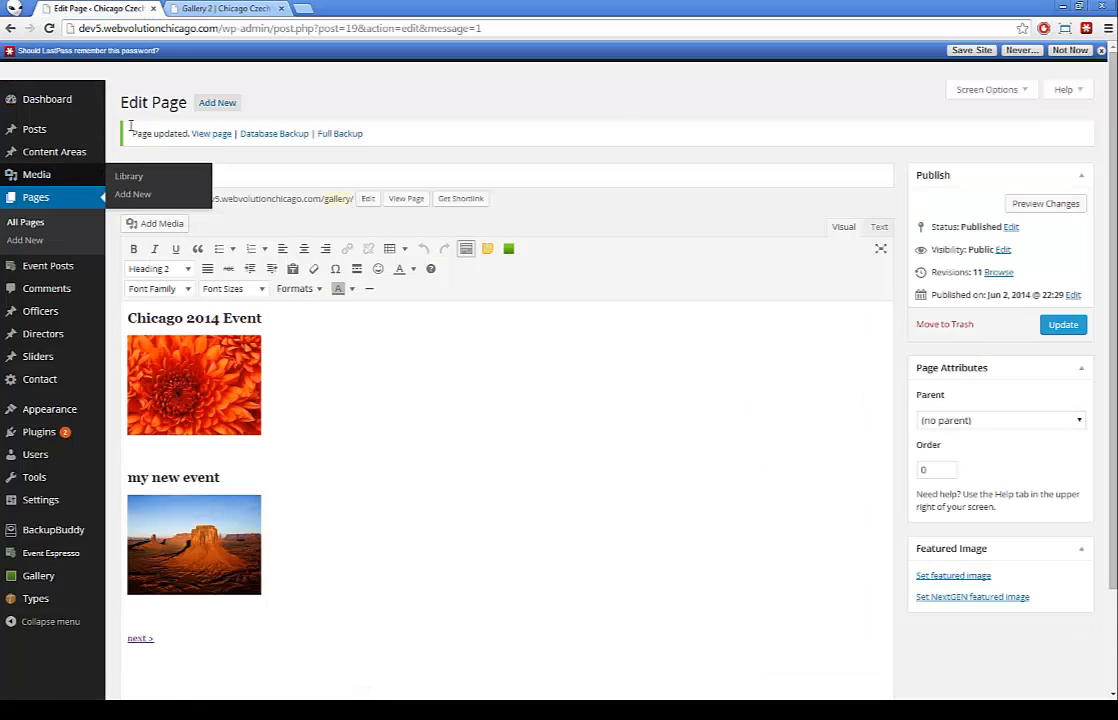
click(29, 223)
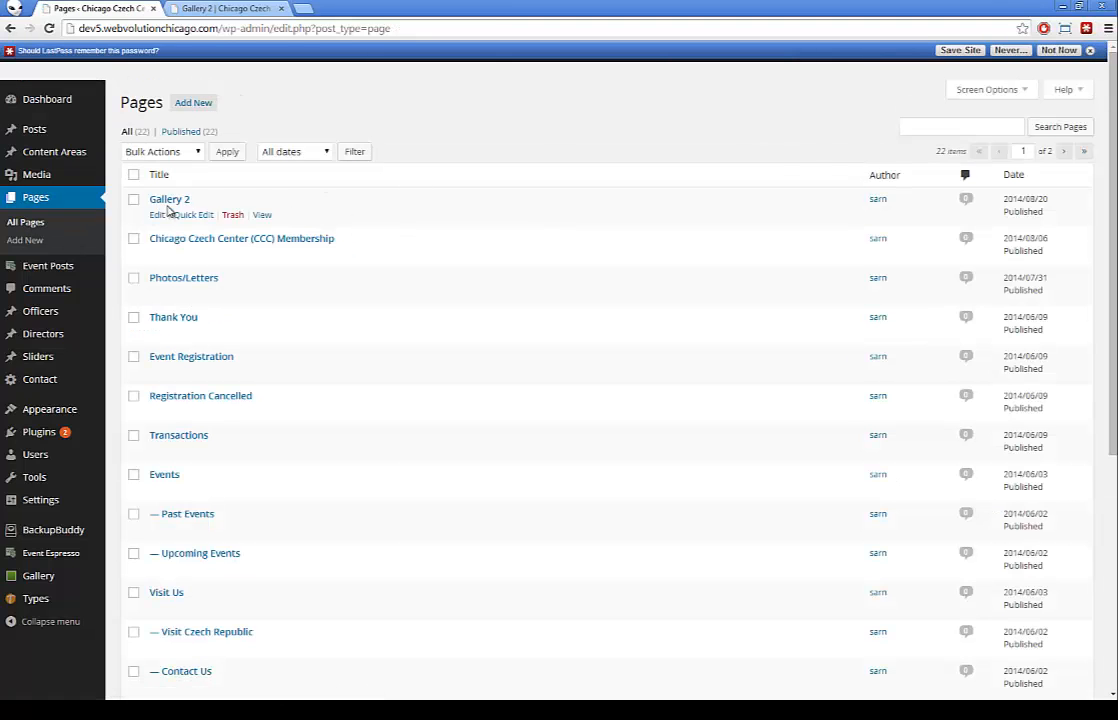
click(156, 216)
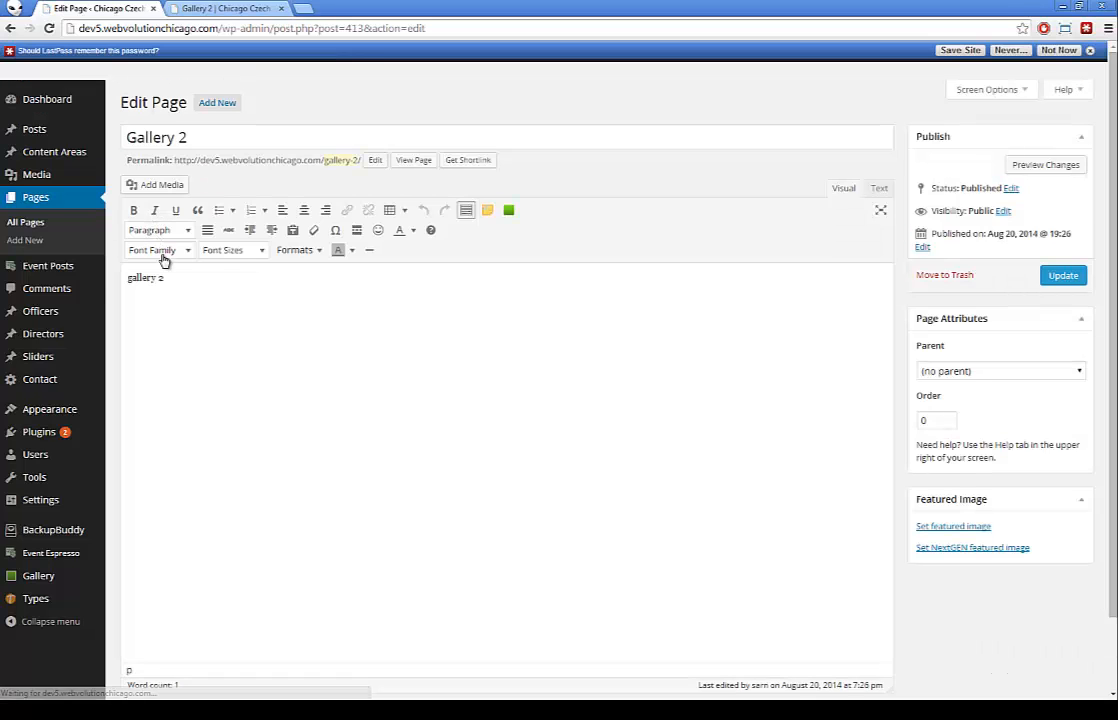
drag(197, 290, 80, 280)
key(BackSpace)
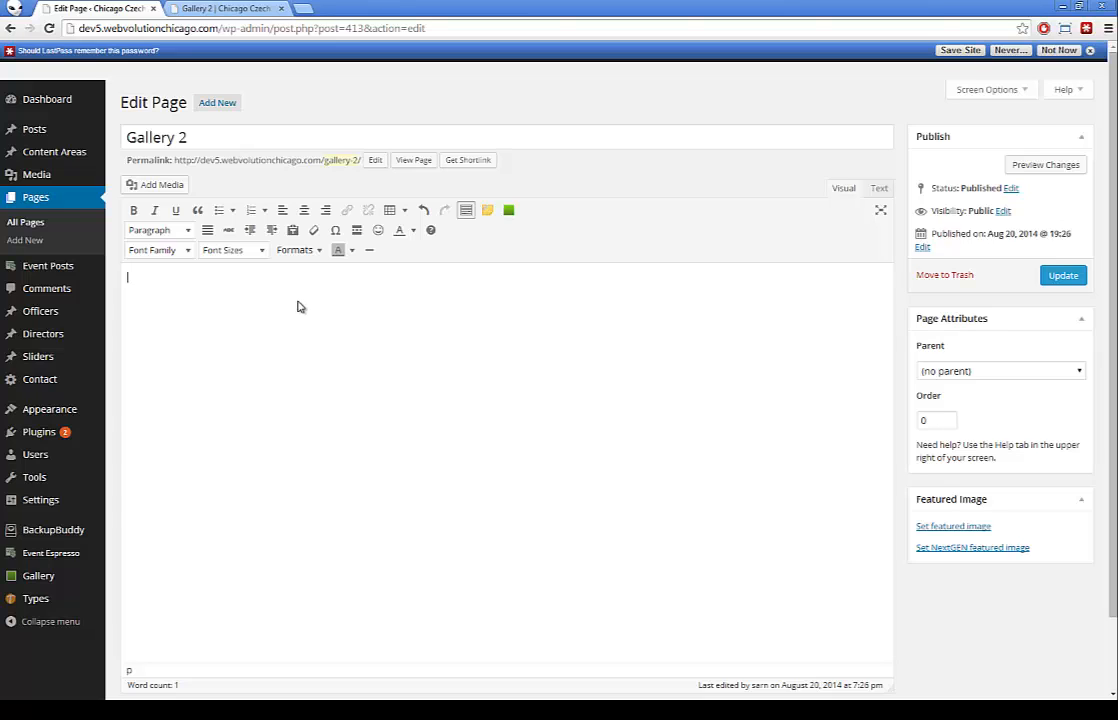
key(ctrl+v)
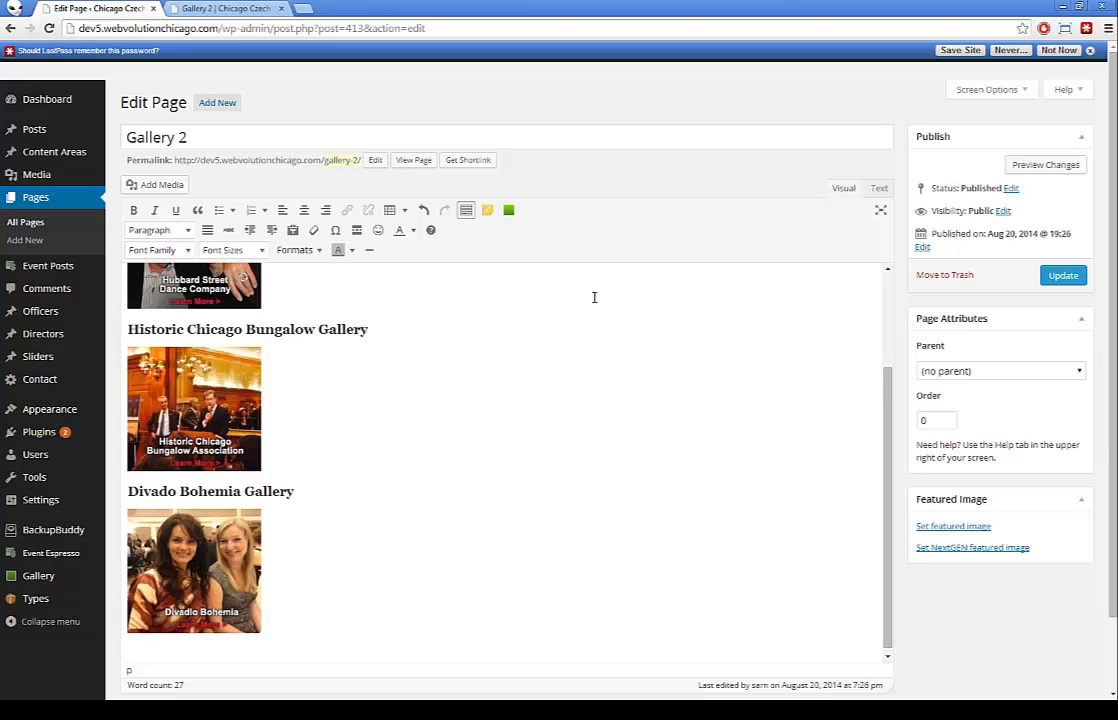
click(1066, 279)
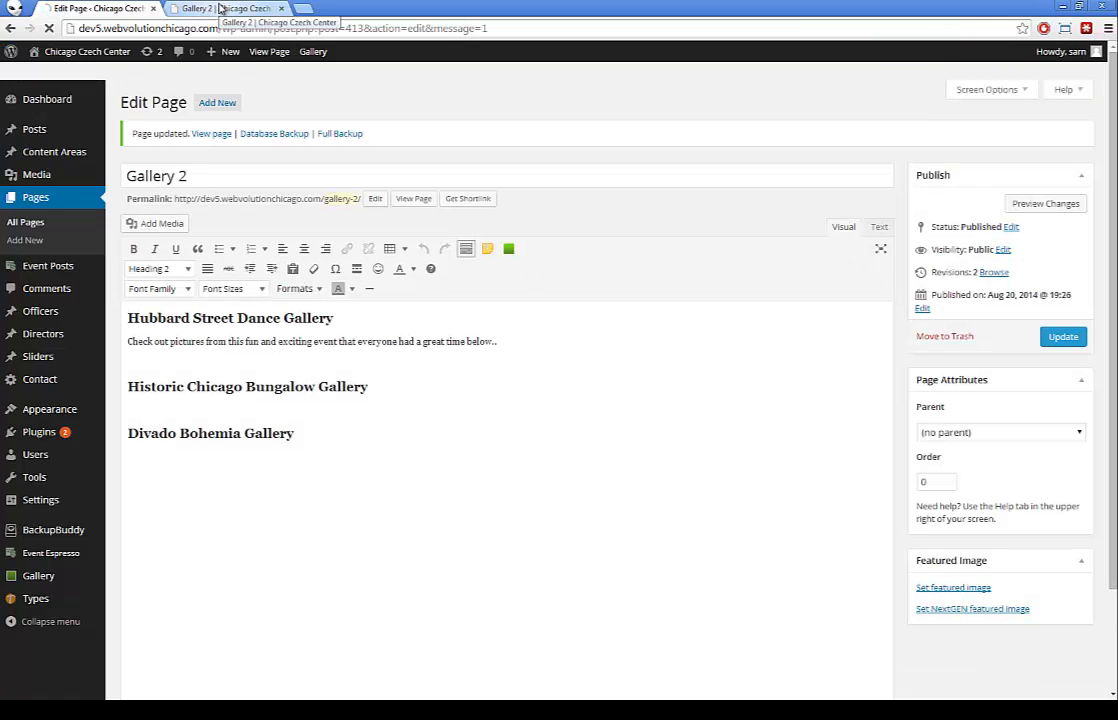
Reload the public Gallery 2 page and compare it with the Gallery page, ending on Gallery 2.
click(222, 8)
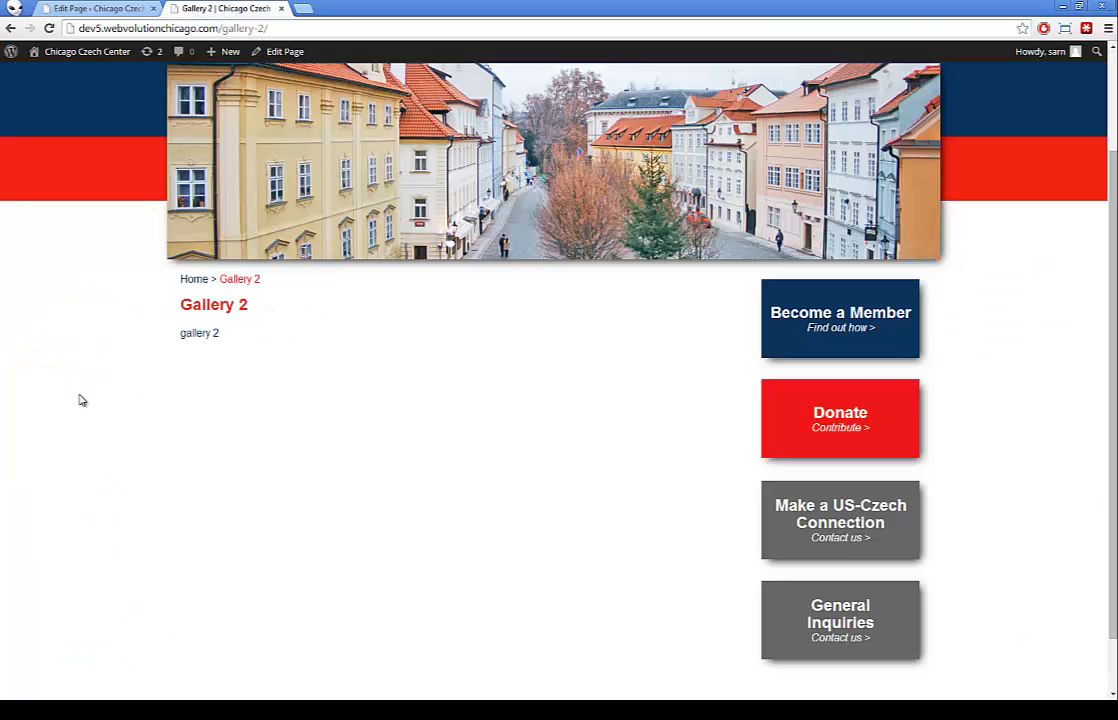
key(F5)
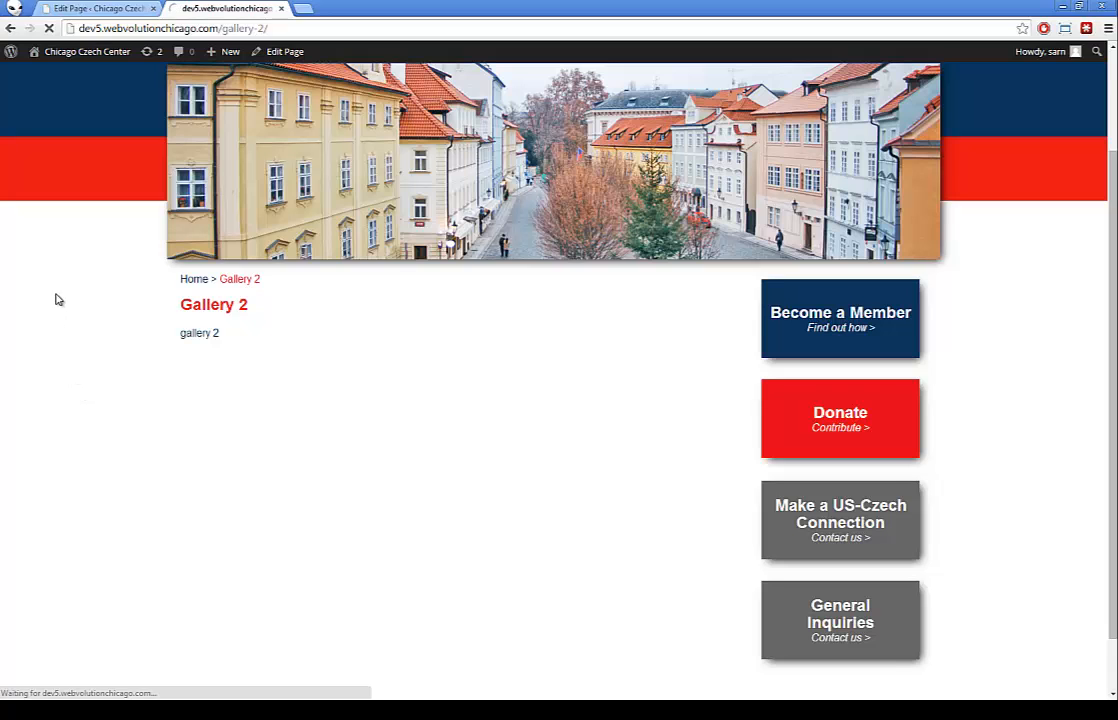
scroll(57, 300, down, 2)
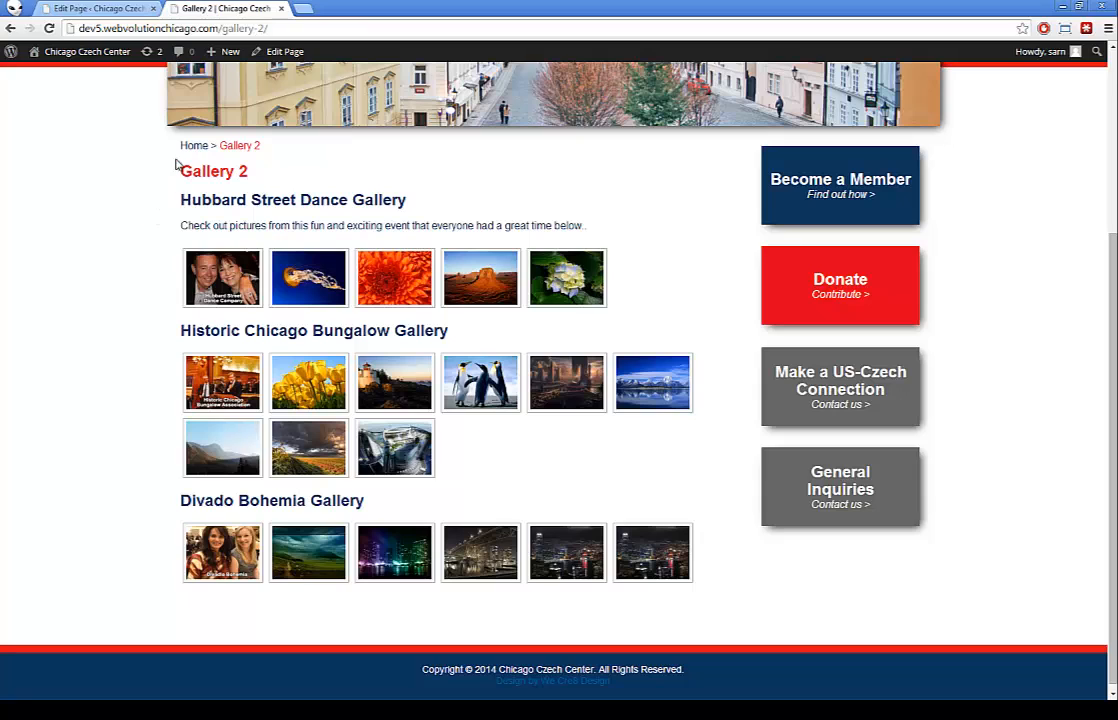
key(alt+Left)
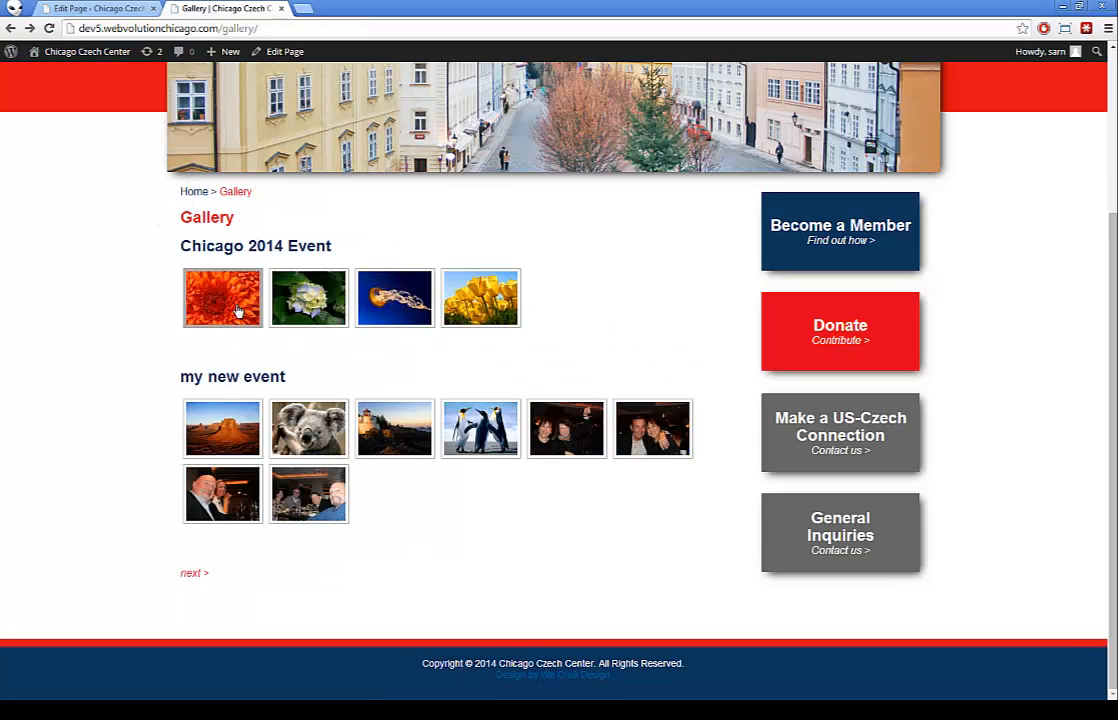
key(alt+Right)
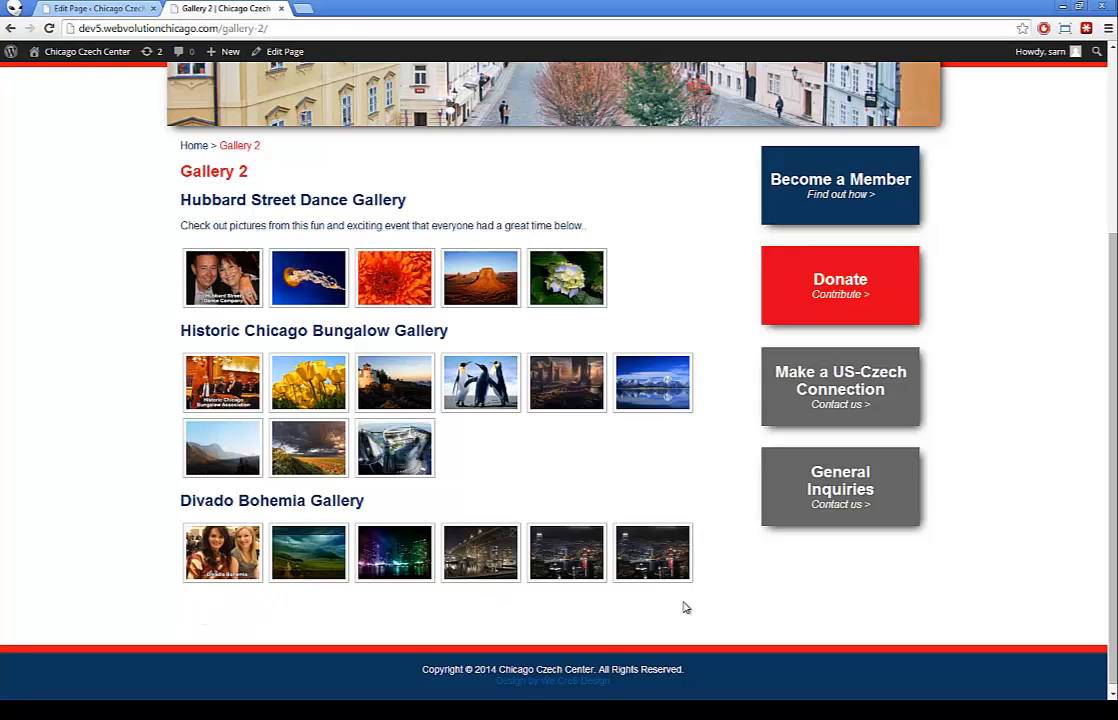
Create a new page titled "Gallery 3" with the text "Gallery 3 test page." and a "< Previous" line below it.
click(88, 9)
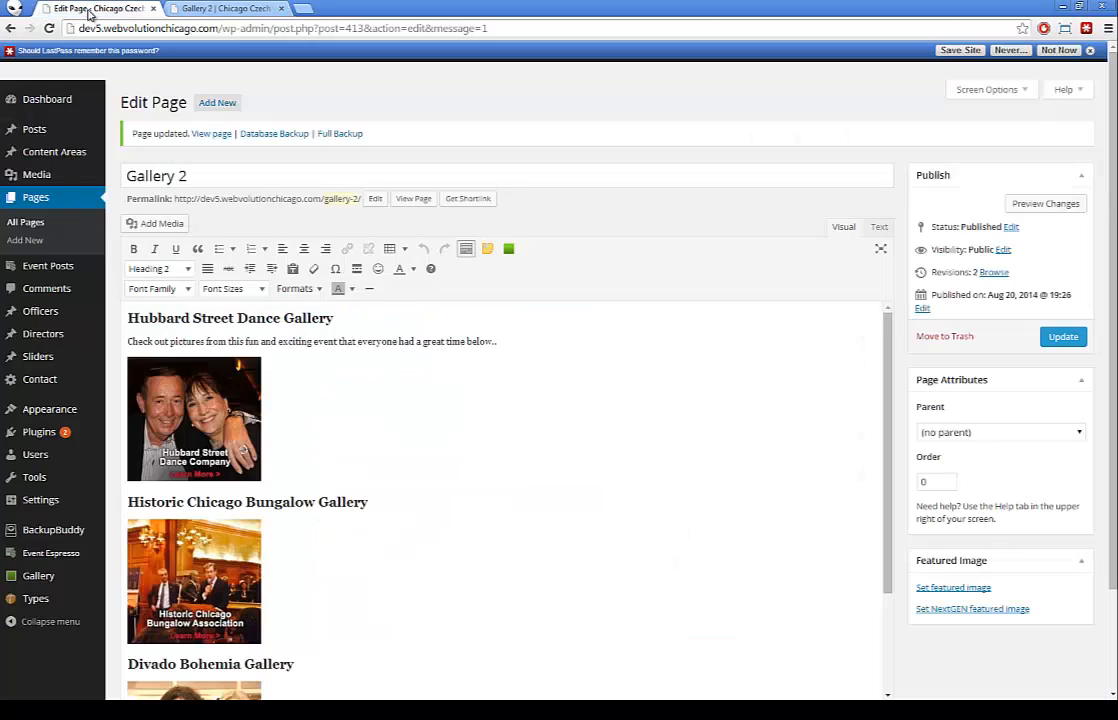
click(216, 104)
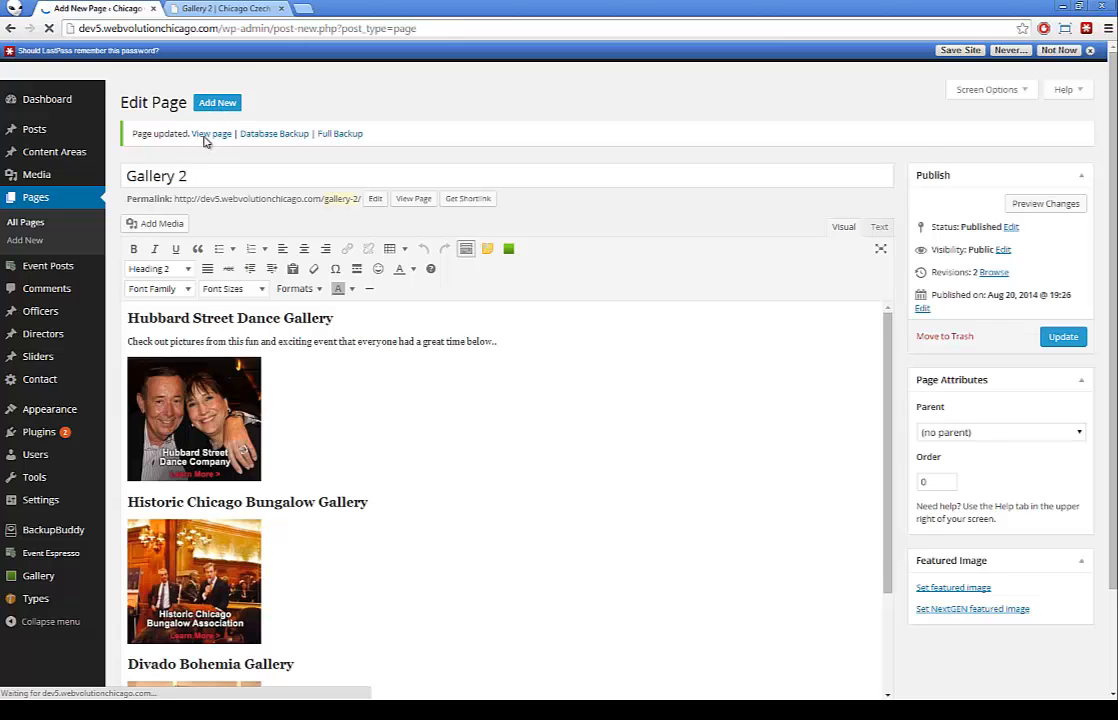
text(Gallery 3)
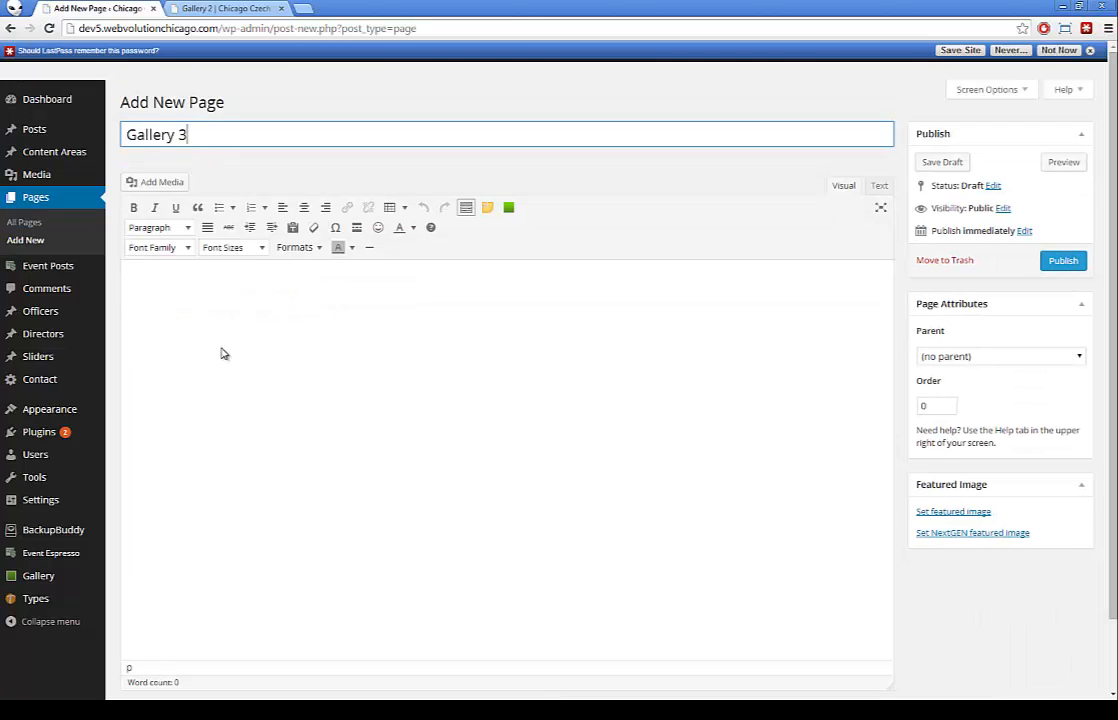
click(223, 353)
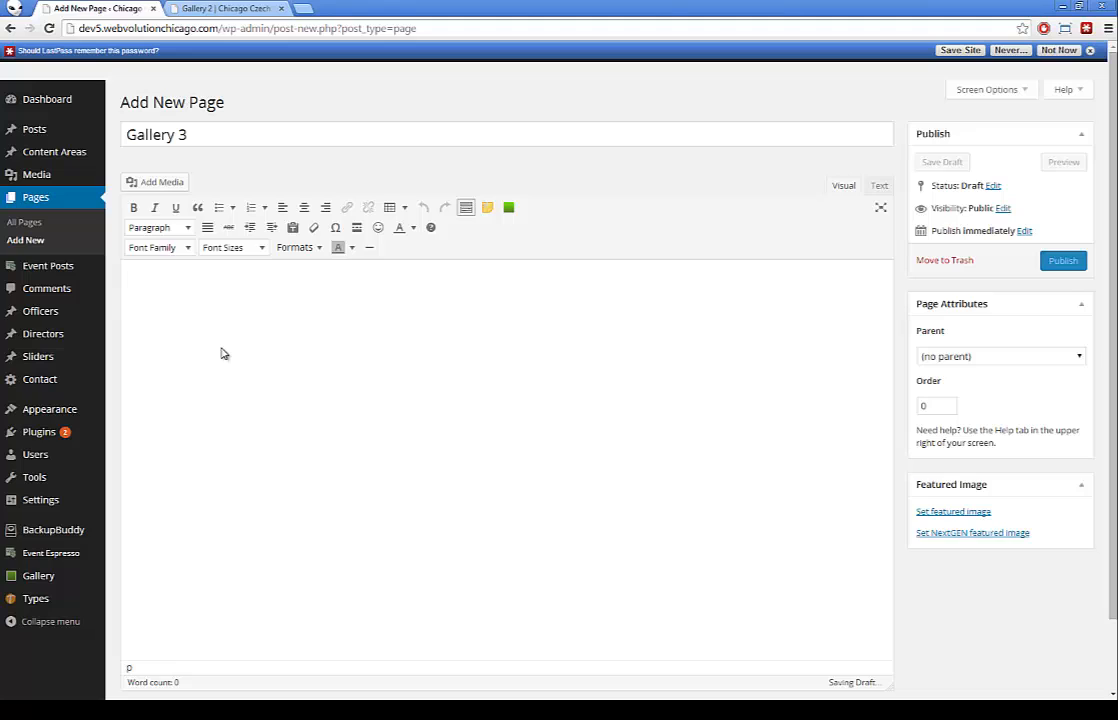
text(Gallery 3 test page.)
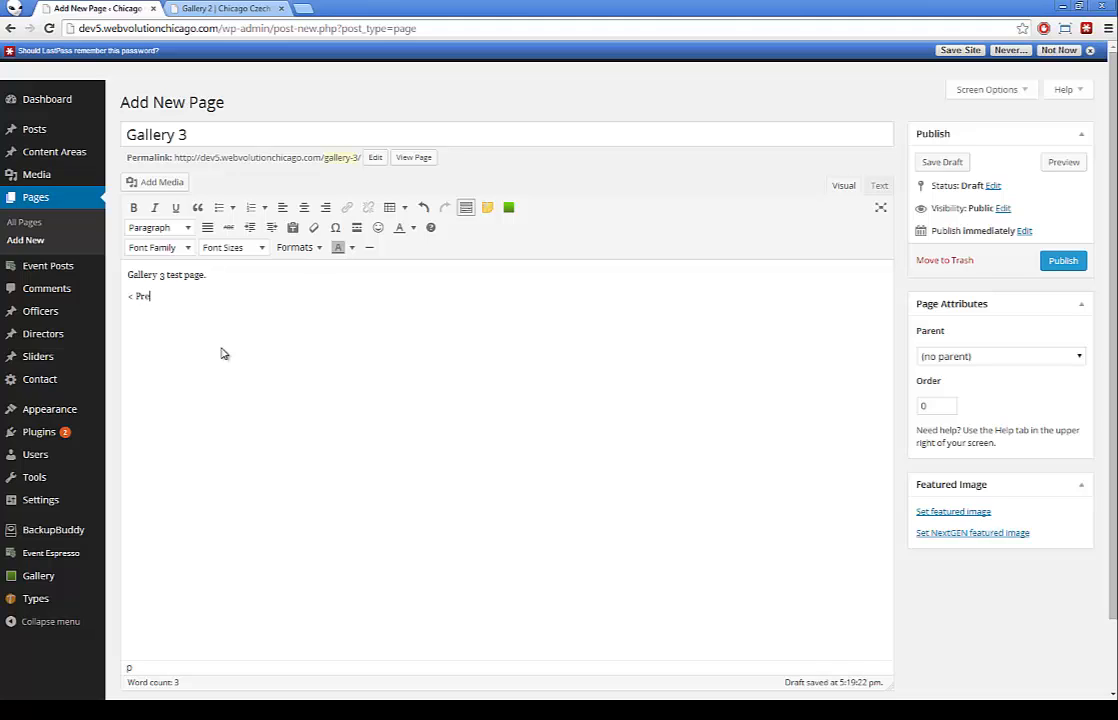
Link the "< Previous" text to the existing Gallery 2 page and publish the Gallery 3 page.
drag(185, 299, 122, 297)
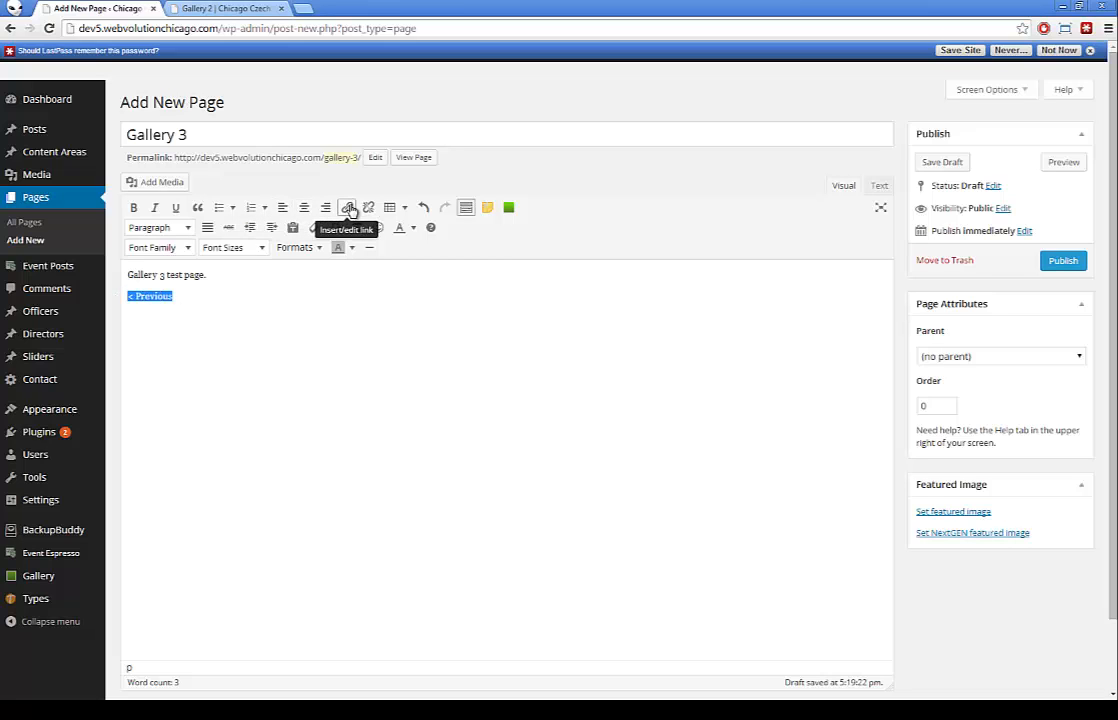
click(347, 208)
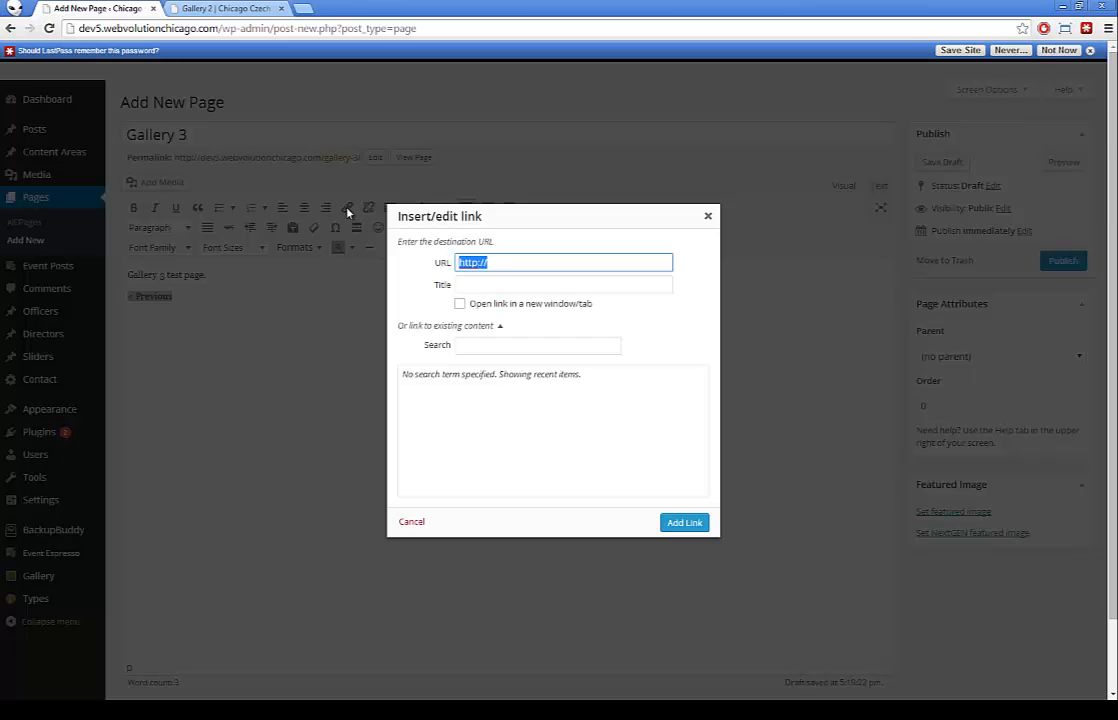
click(464, 344)
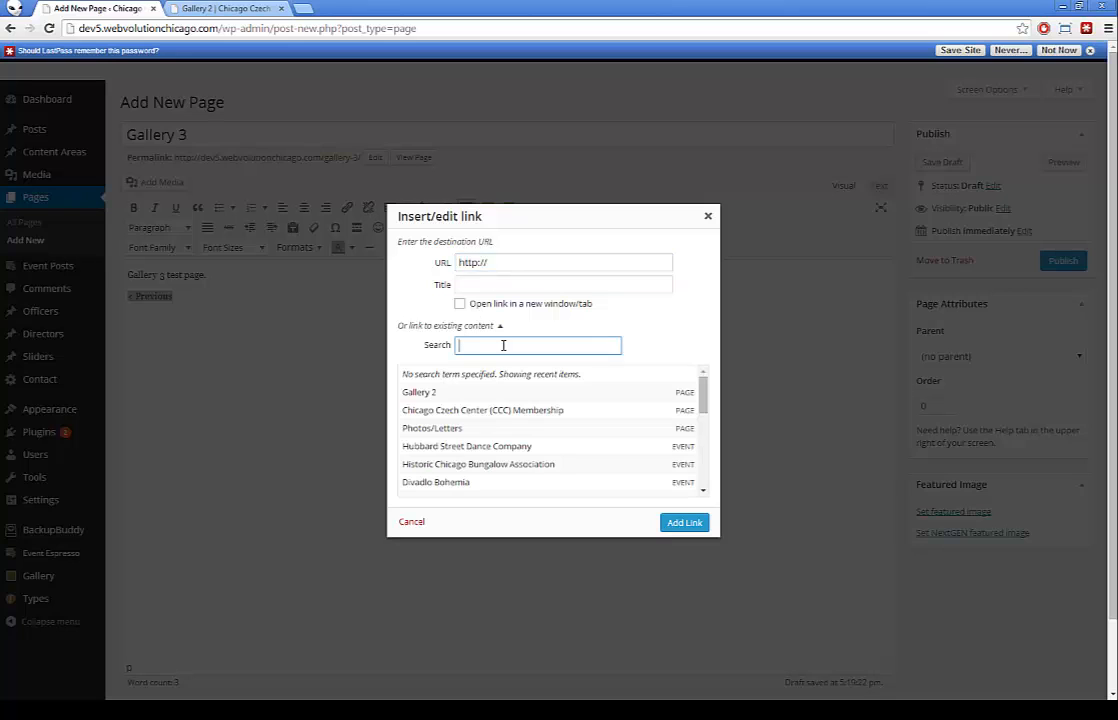
click(427, 392)
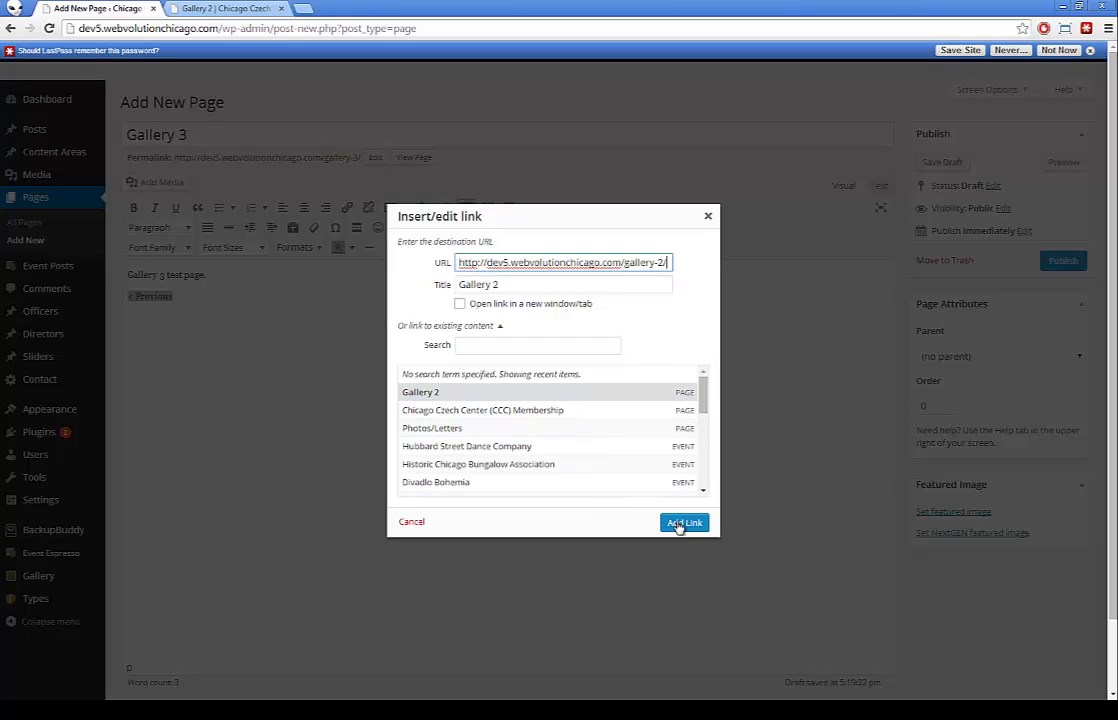
click(682, 523)
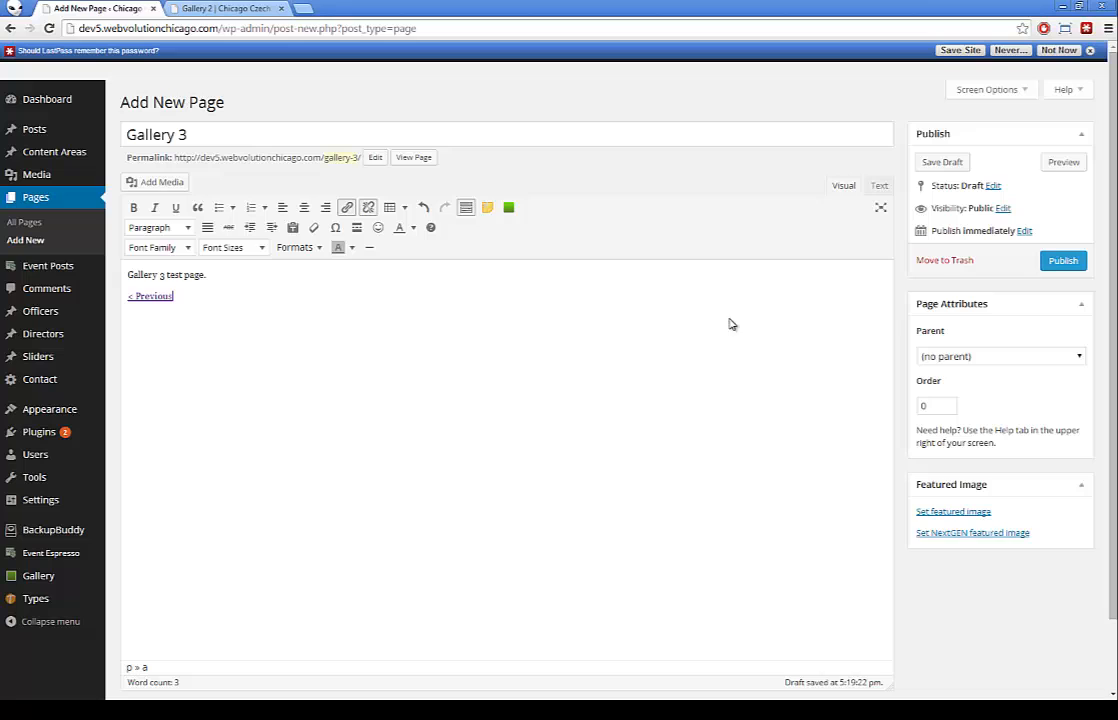
click(1065, 261)
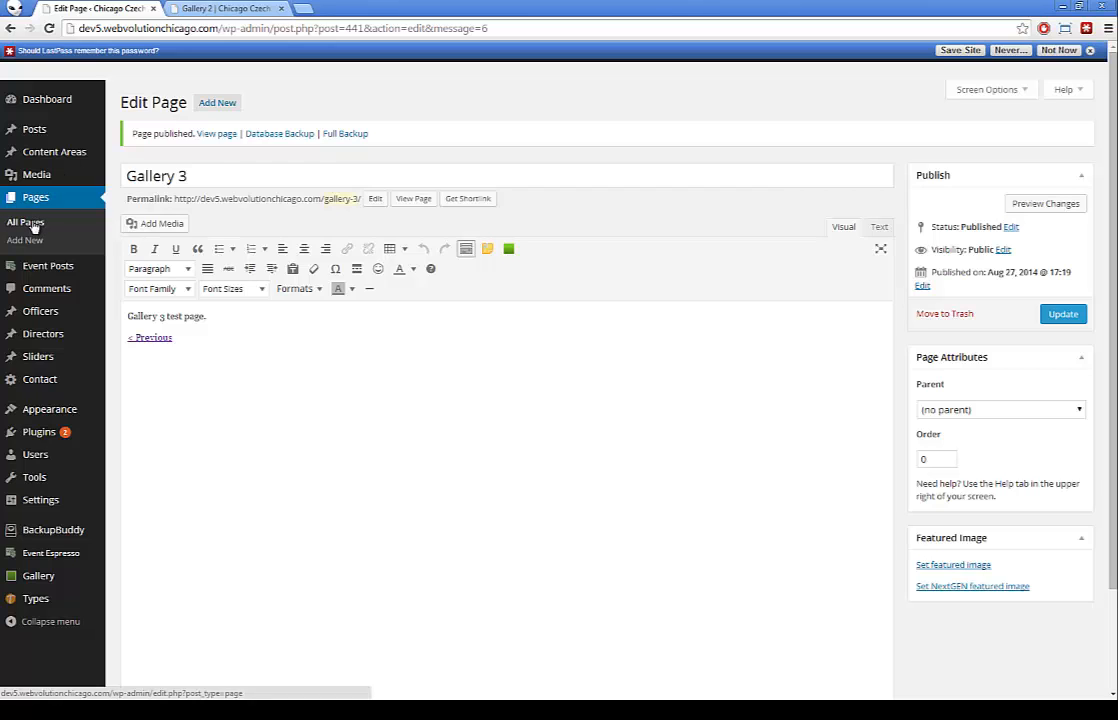
Open the Gallery 2 page for editing and start a new line below the Divado Bohemia Gallery image.
click(30, 223)
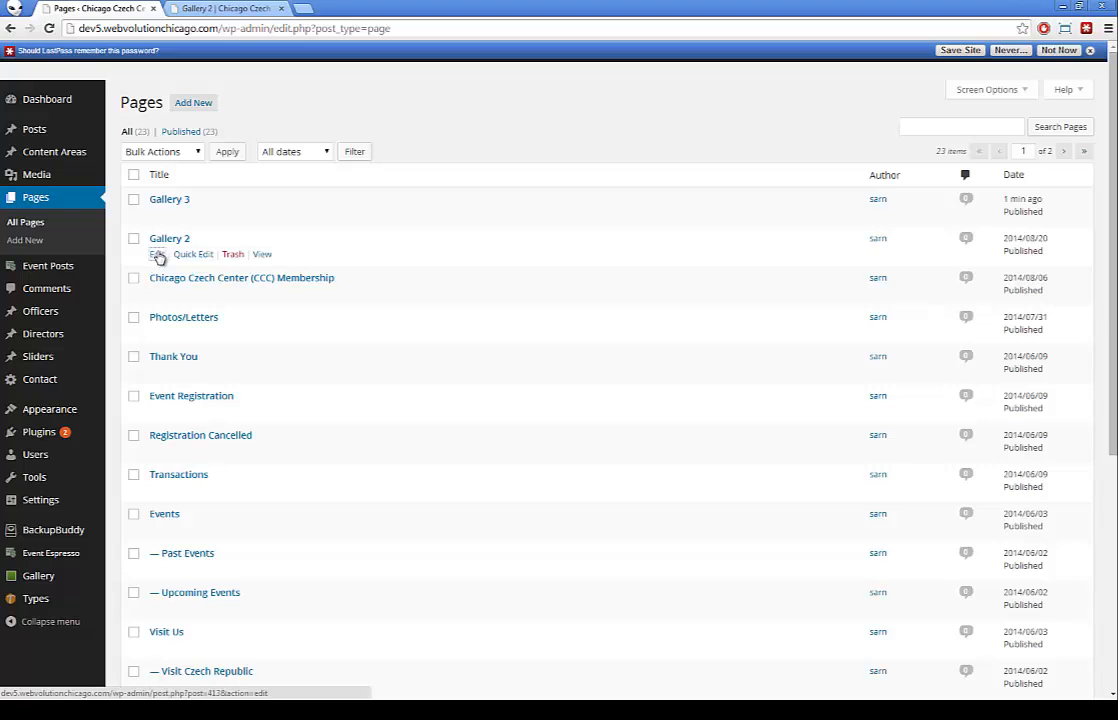
click(165, 278)
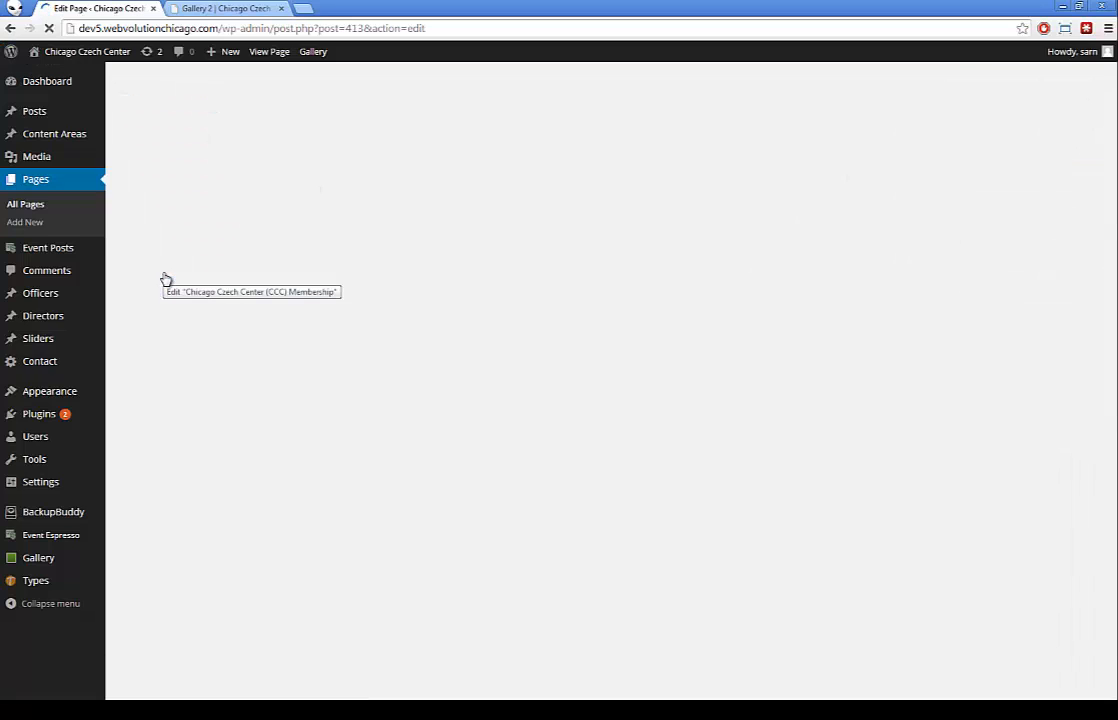
scroll(242, 276, down, 2)
scroll(302, 517, down, 2)
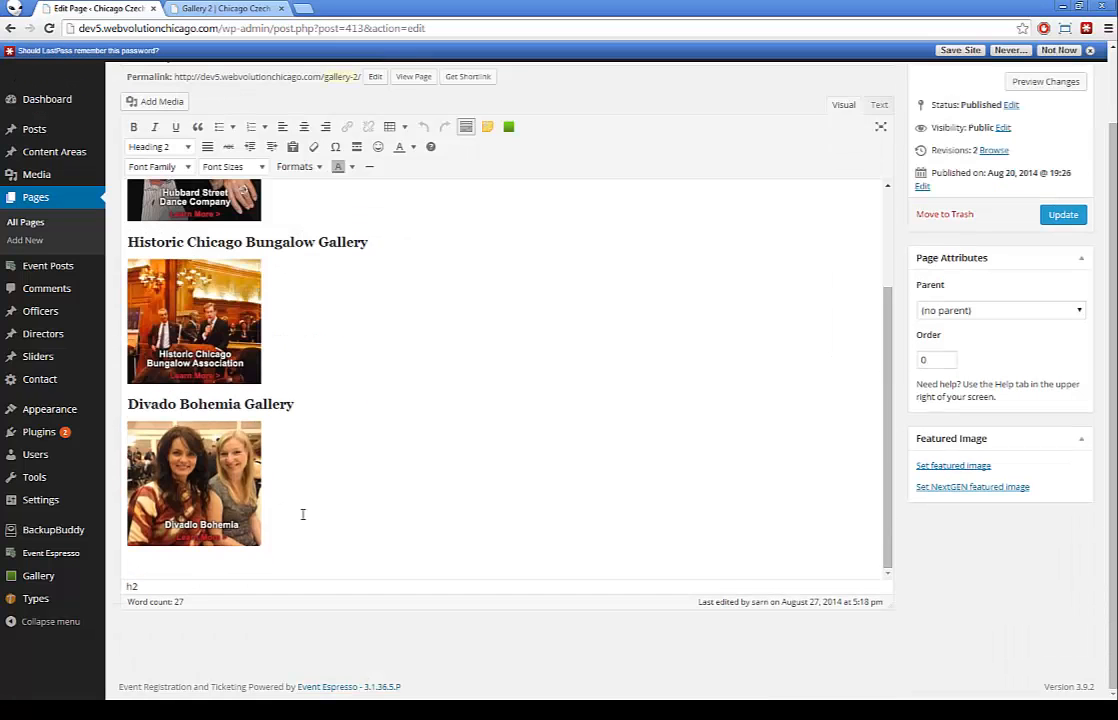
click(317, 532)
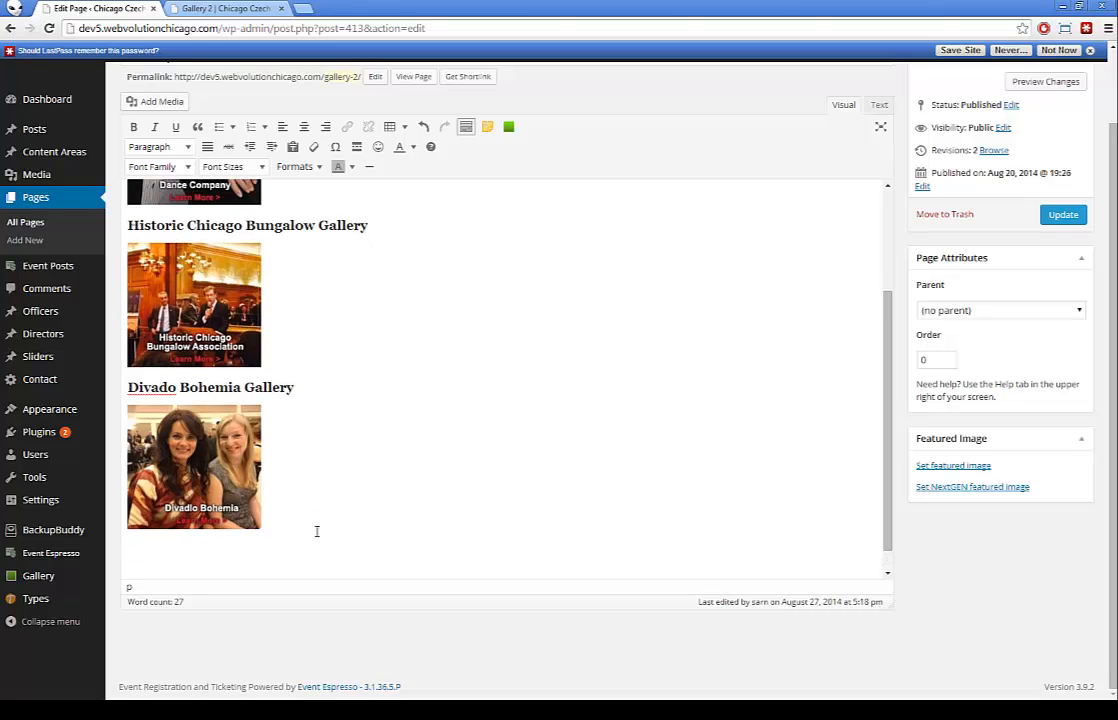
Add the line "< Previous Next >" and try to align "Next >" right and "< Previous" left within it.
text(< Previous Next >)
drag(174, 568, 239, 567)
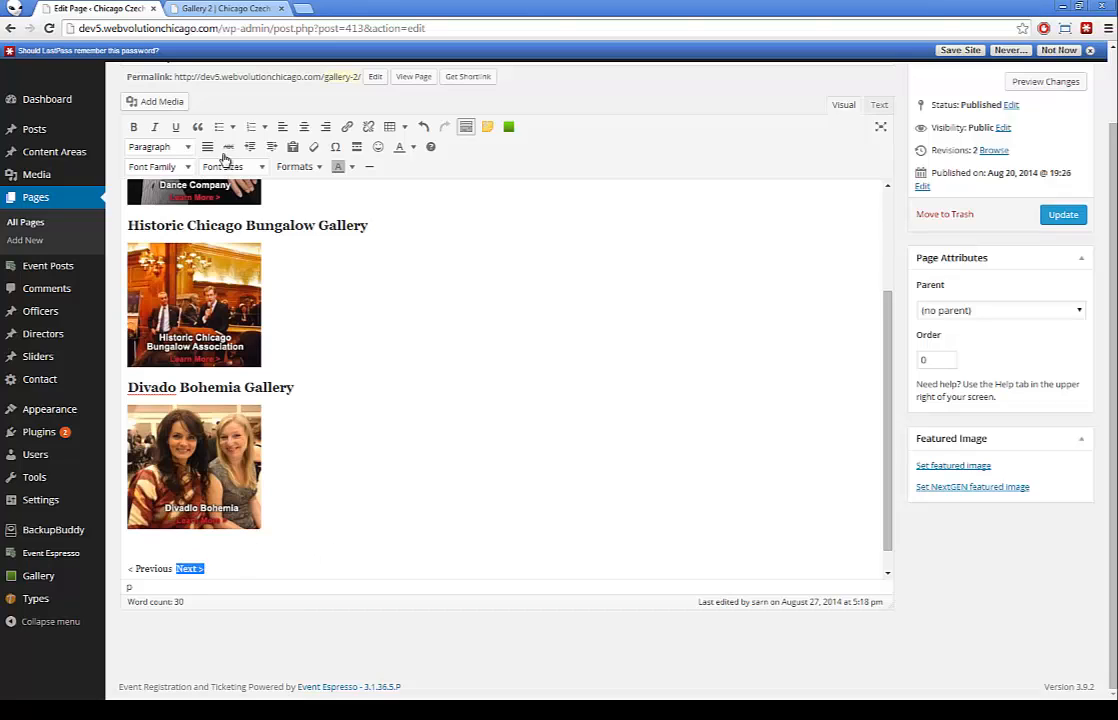
click(325, 127)
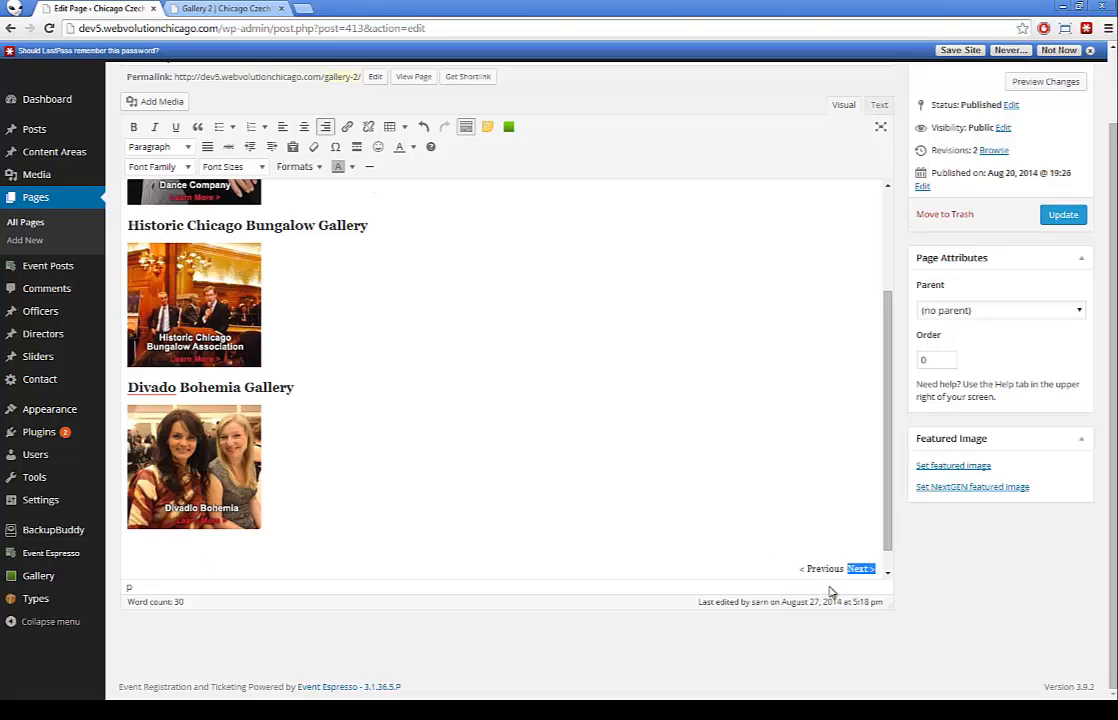
click(770, 569)
drag(845, 568, 781, 566)
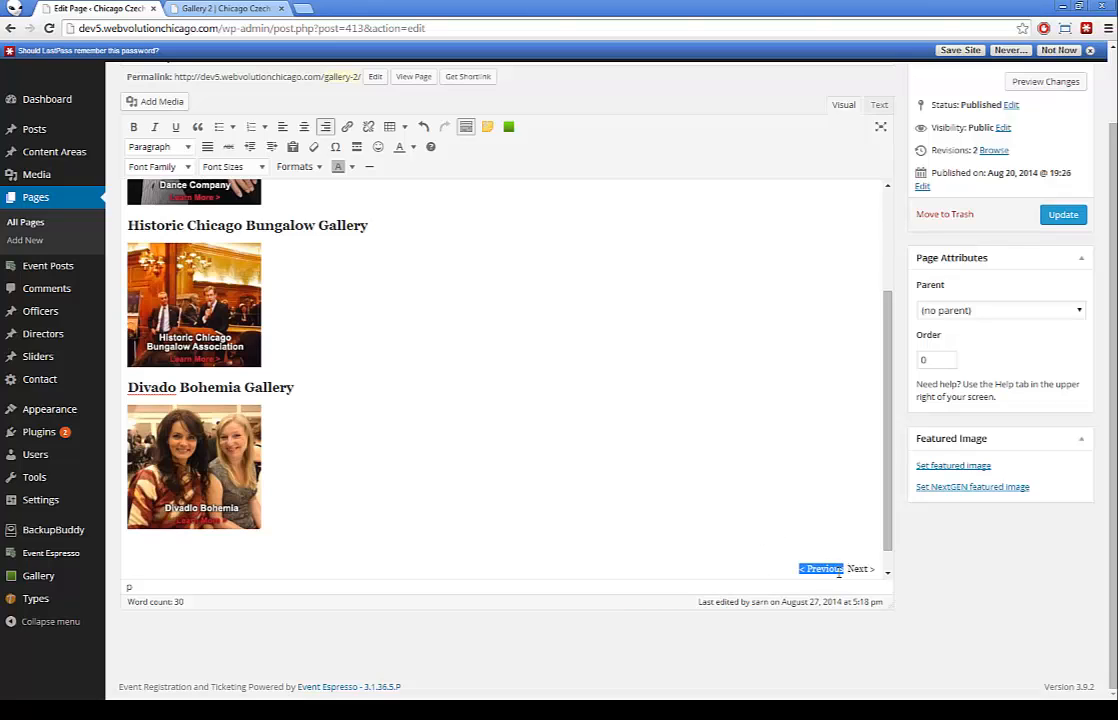
click(803, 569)
drag(801, 569, 843, 569)
click(283, 128)
click(177, 569)
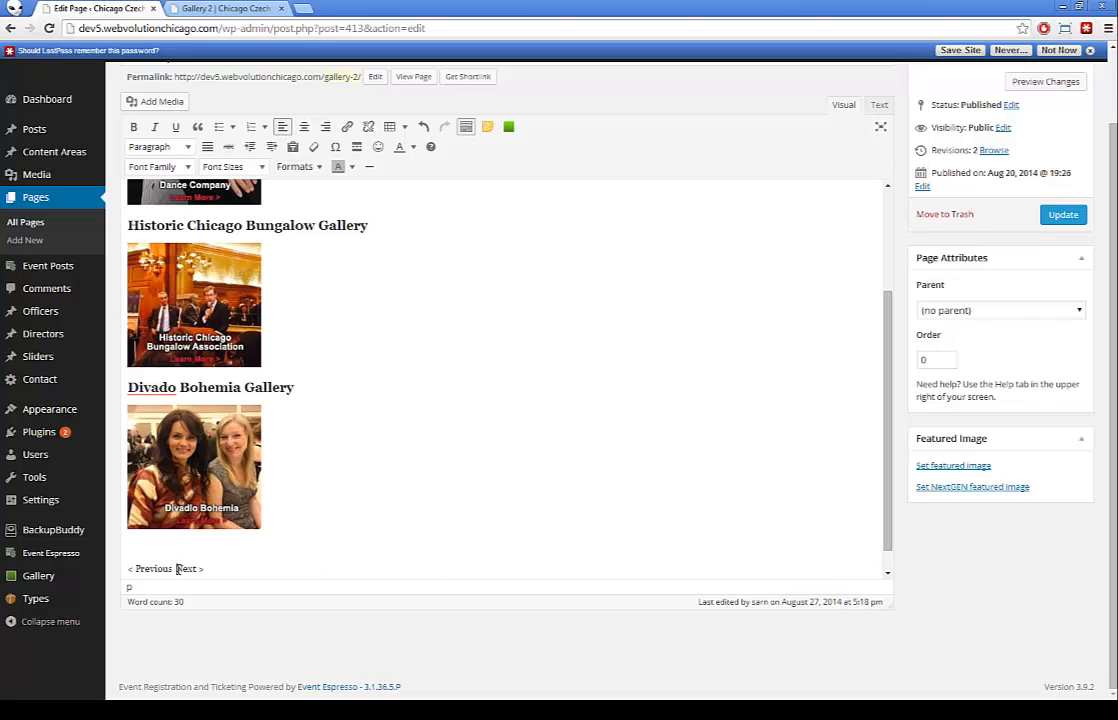
Try to move "Next >" onto its own line and right-align it.
key(shift+Return)
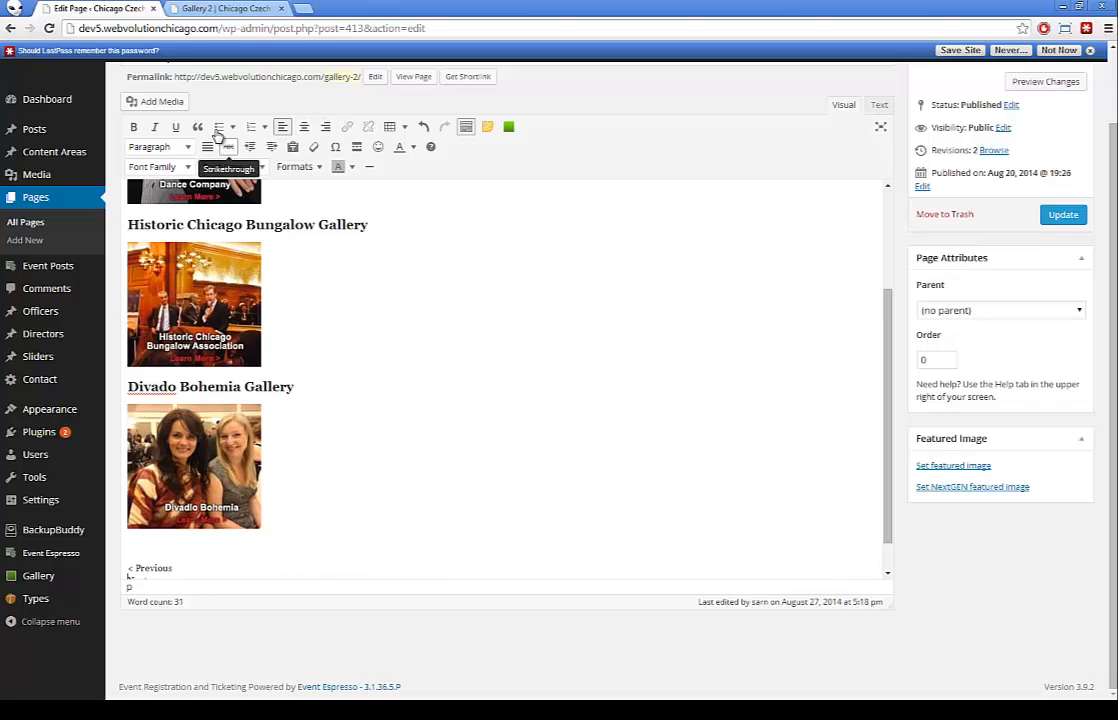
click(326, 128)
scroll(641, 452, down, 1)
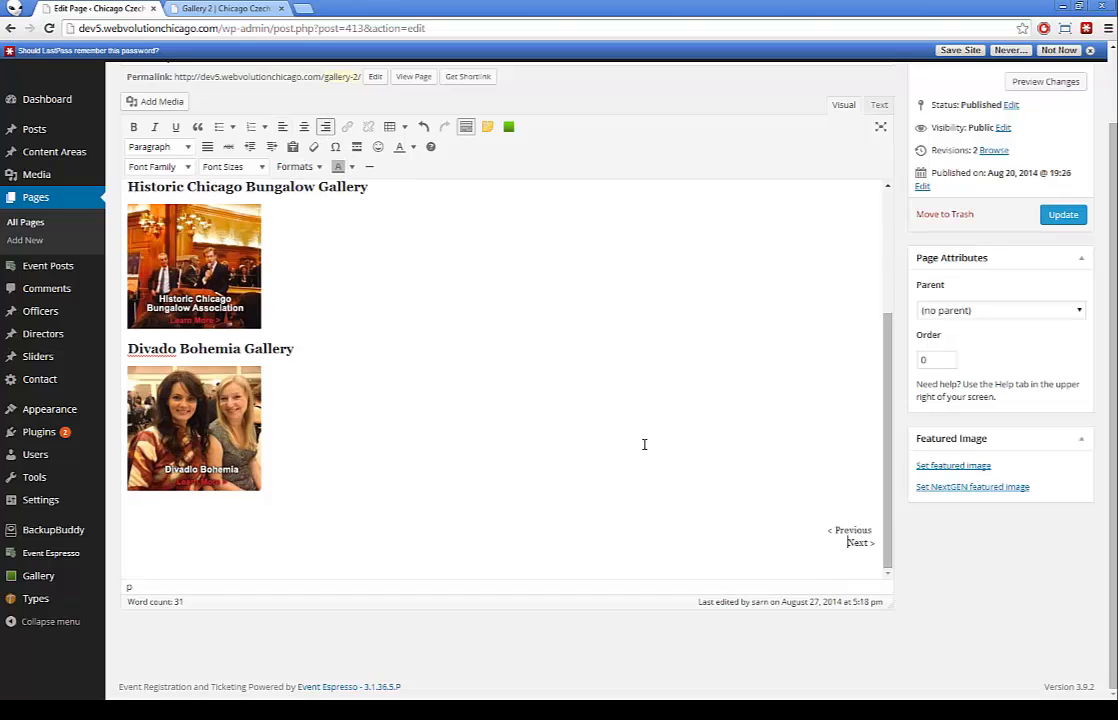
Undo the right alignment and delete the "< Previous" and "Next >" text.
key(ctrl+z)
drag(158, 543, 125, 530)
key(BackSpace)
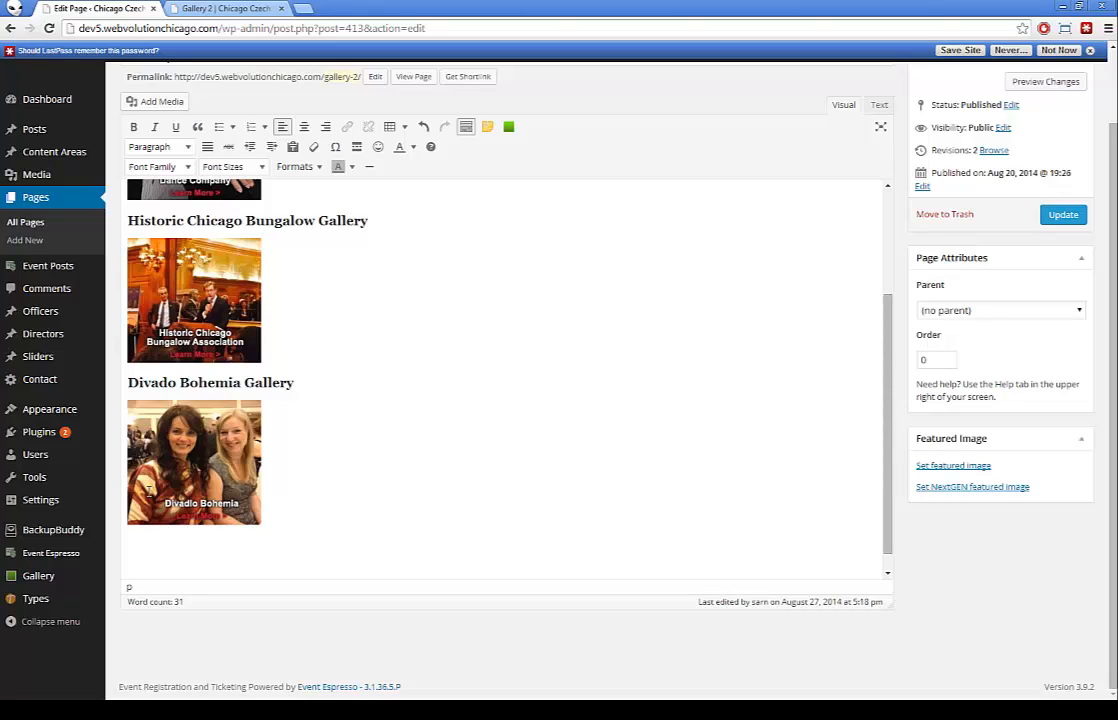
Insert a table of two columns and one row below the galleries, with "< Previous" and "Next >" in its cells.
click(405, 128)
mouse_move(424, 152)
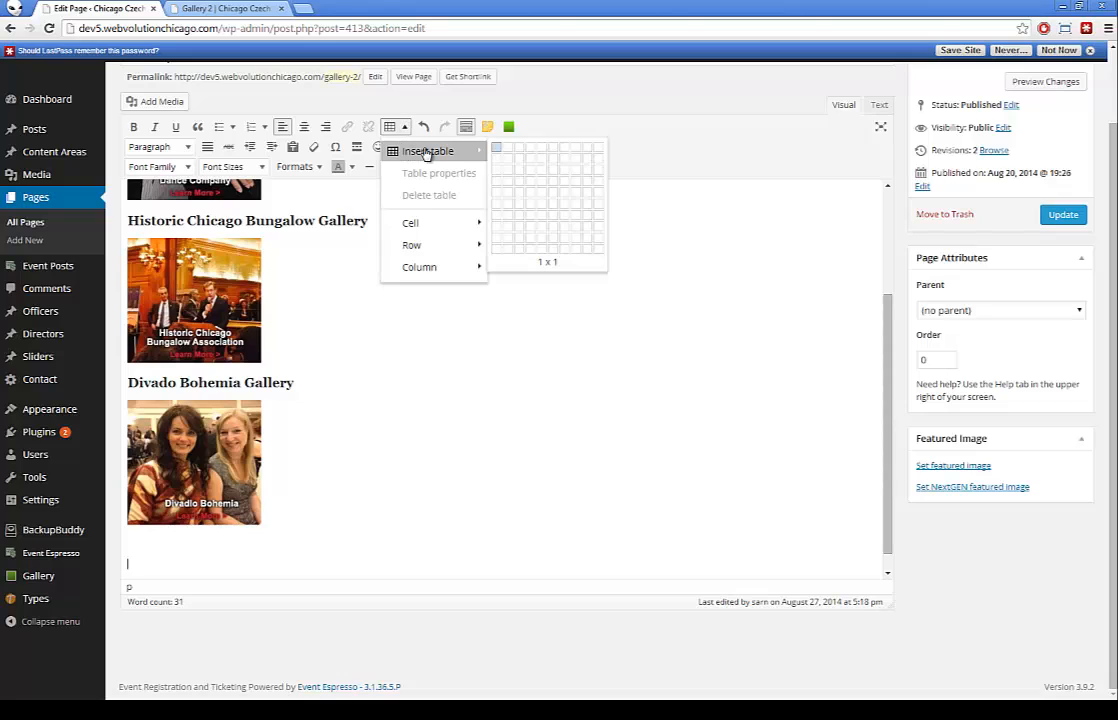
click(510, 150)
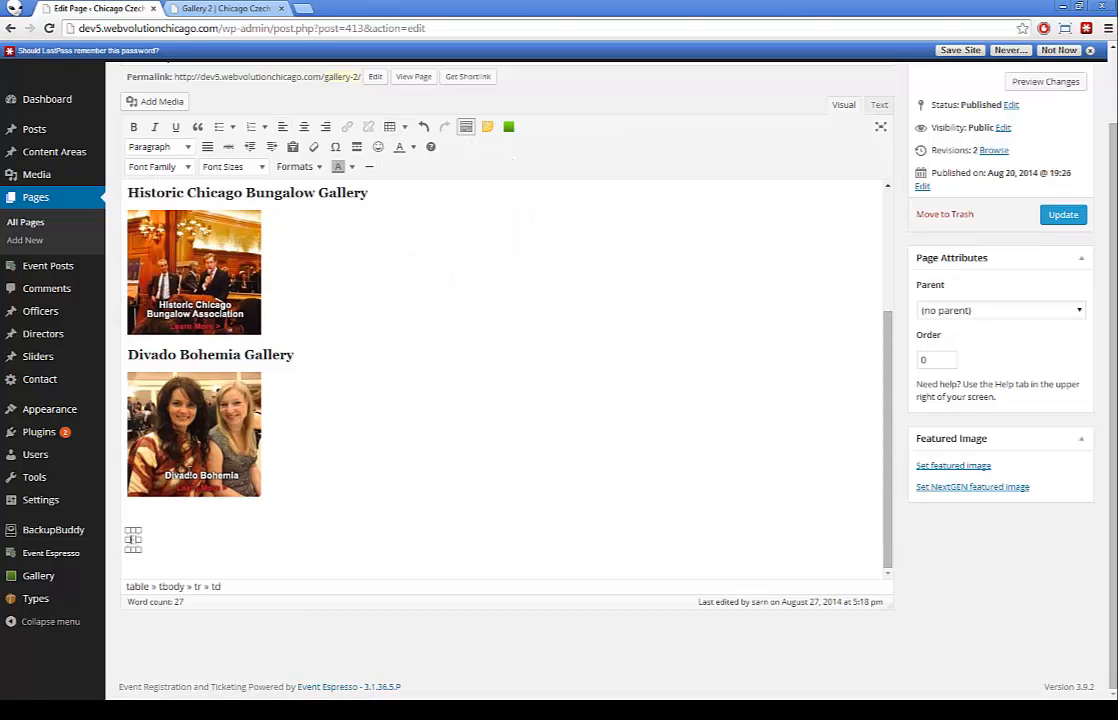
text(< Previous)
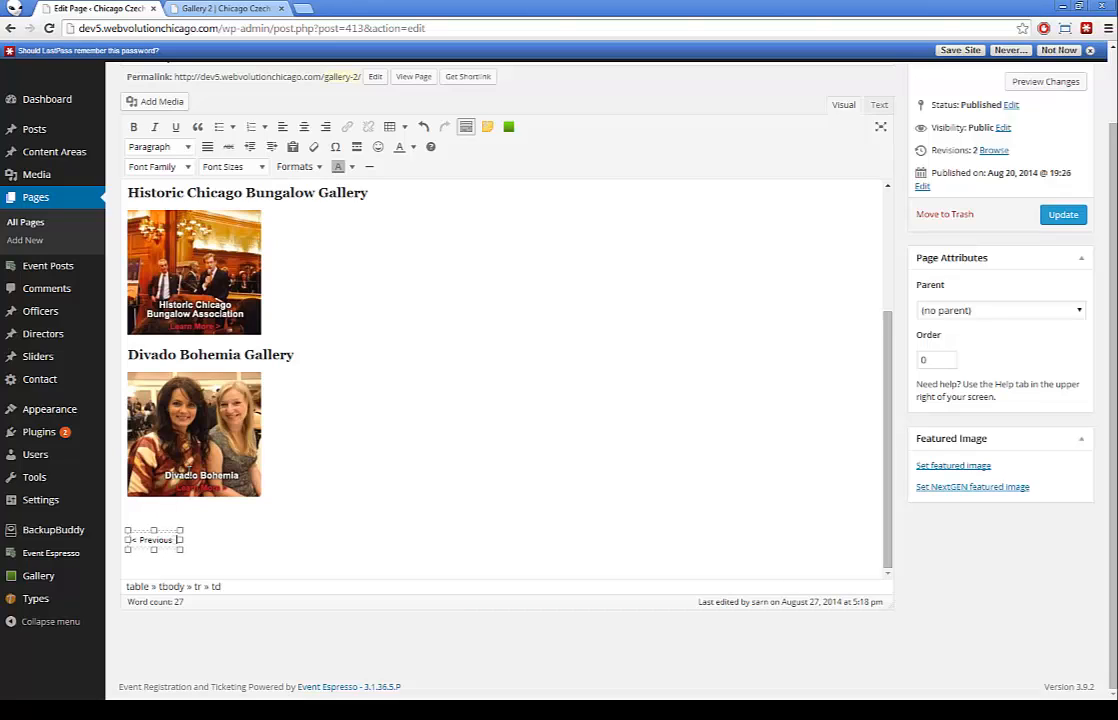
text( Next >)
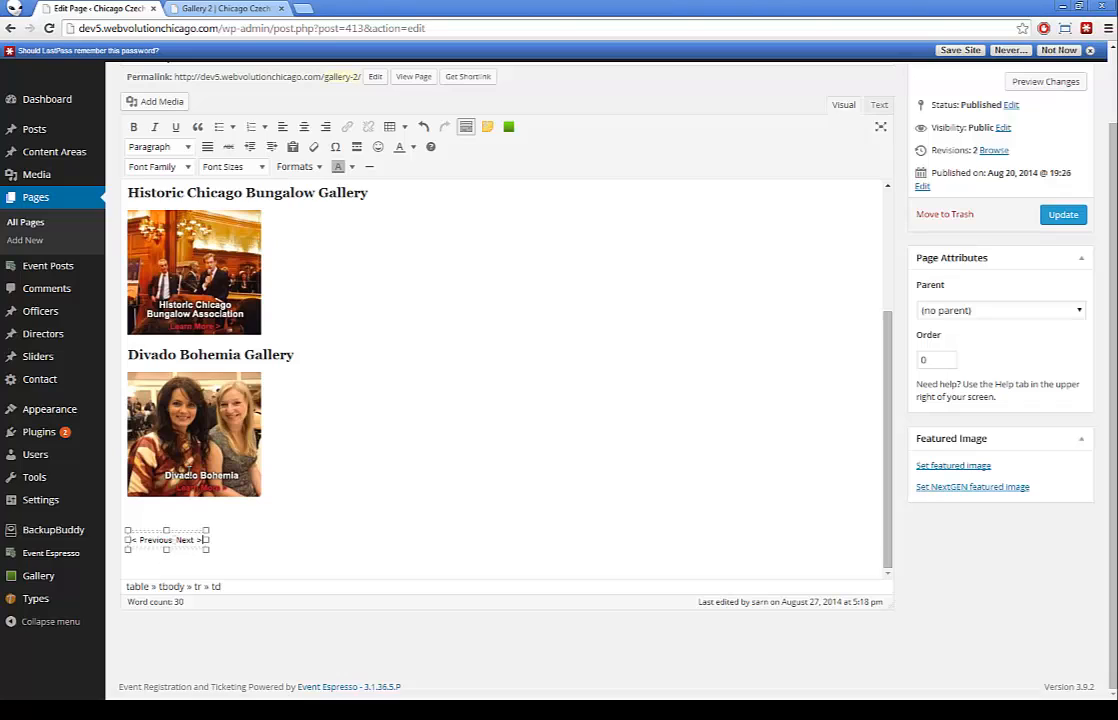
Set the navigation table's width to 100% and right-align "Next >" in its cell.
click(182, 539)
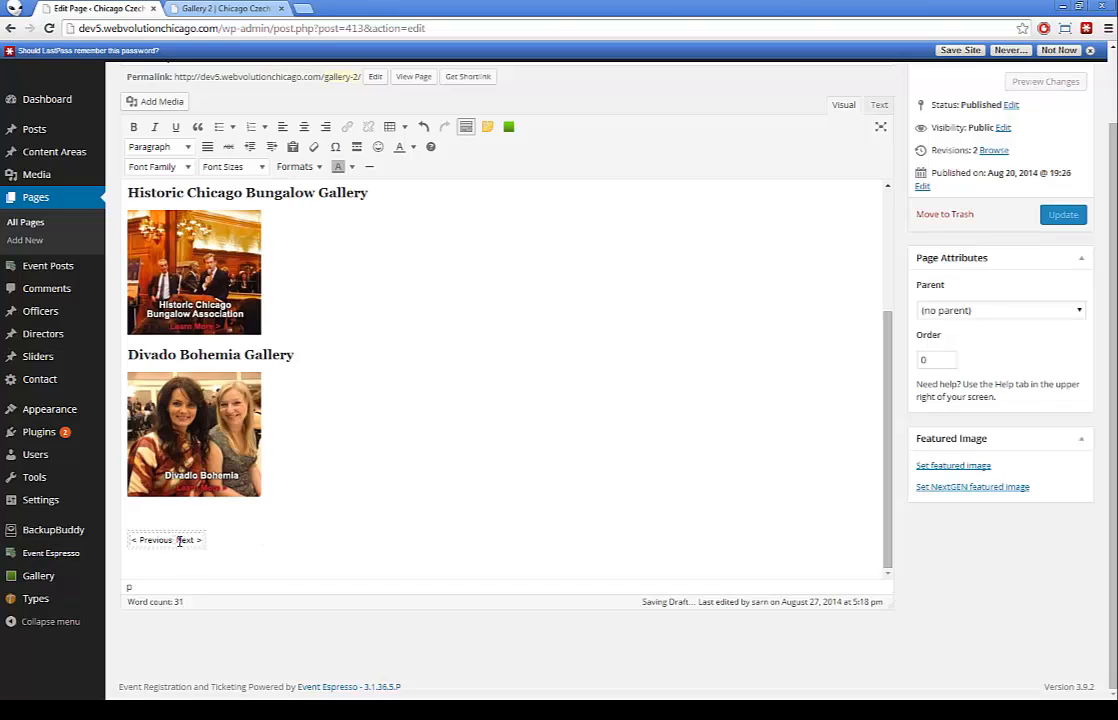
triple_click(147, 539)
right_click(153, 540)
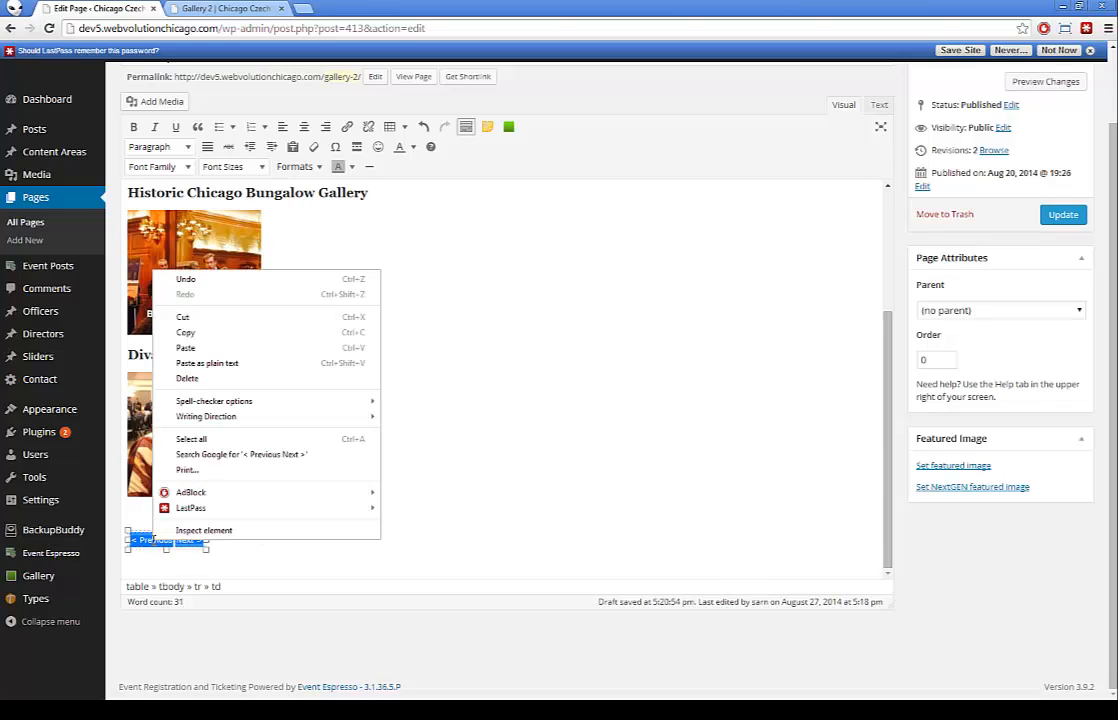
click(553, 116)
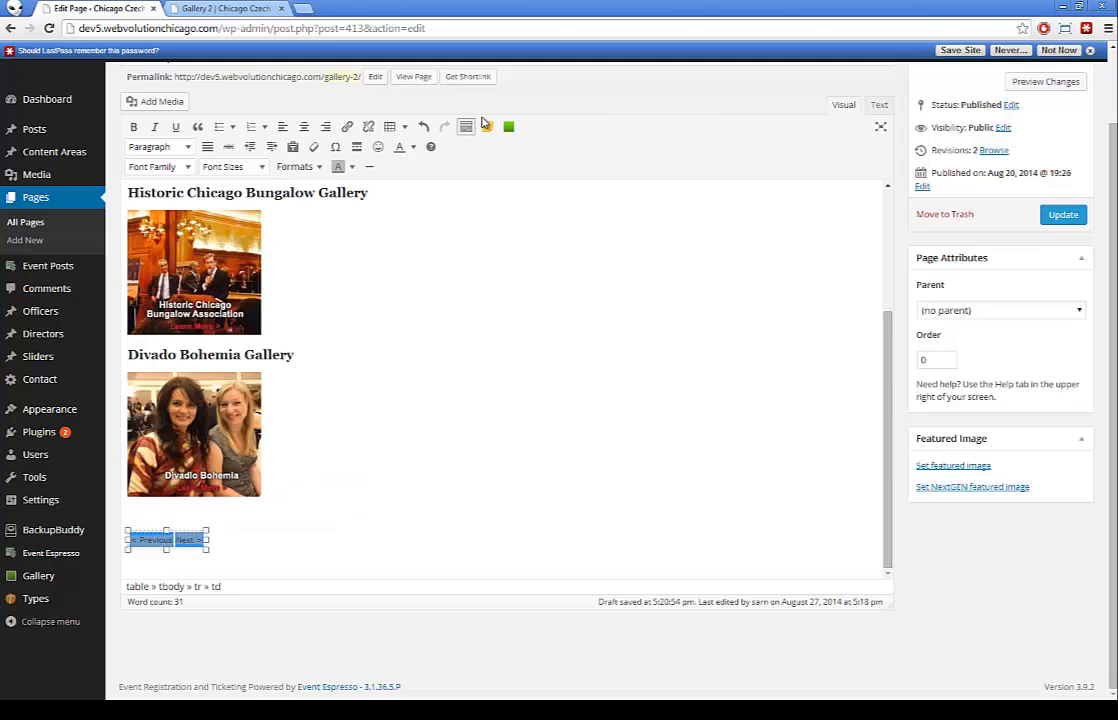
click(406, 128)
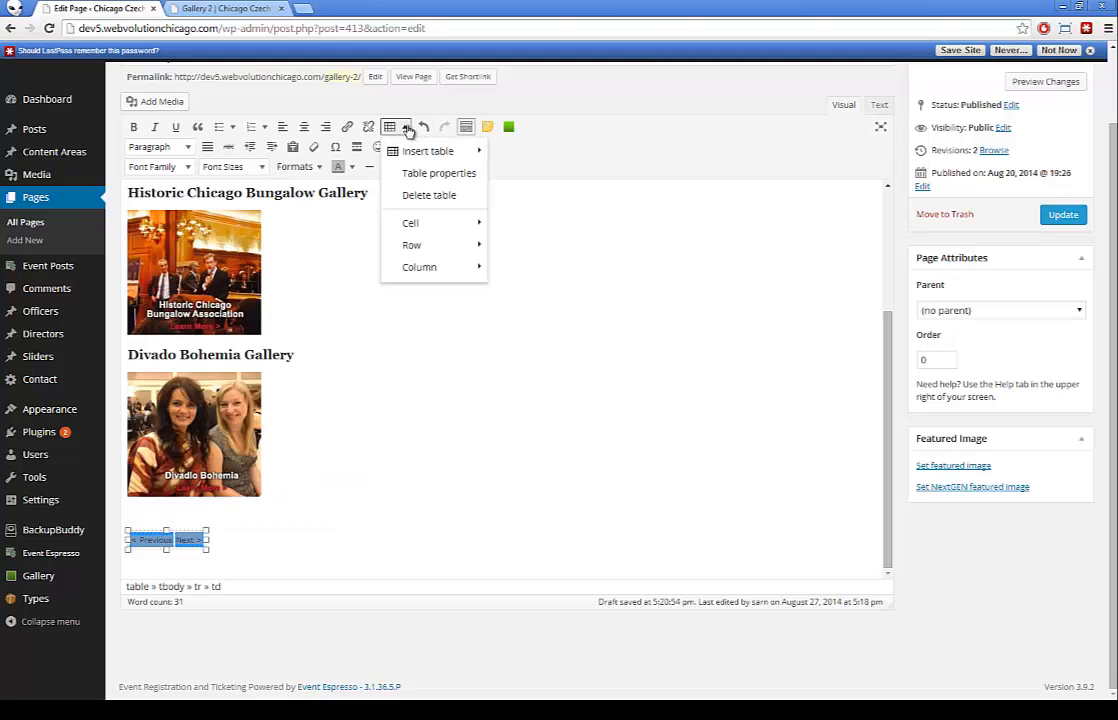
click(426, 175)
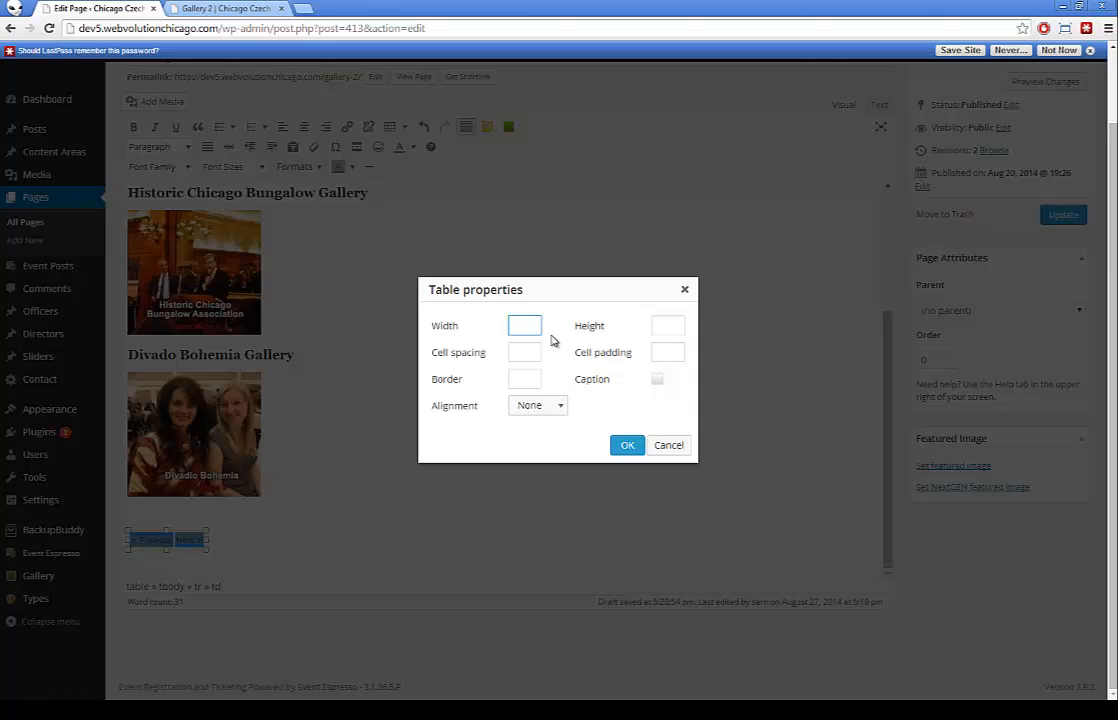
text(100)
click(627, 447)
click(621, 443)
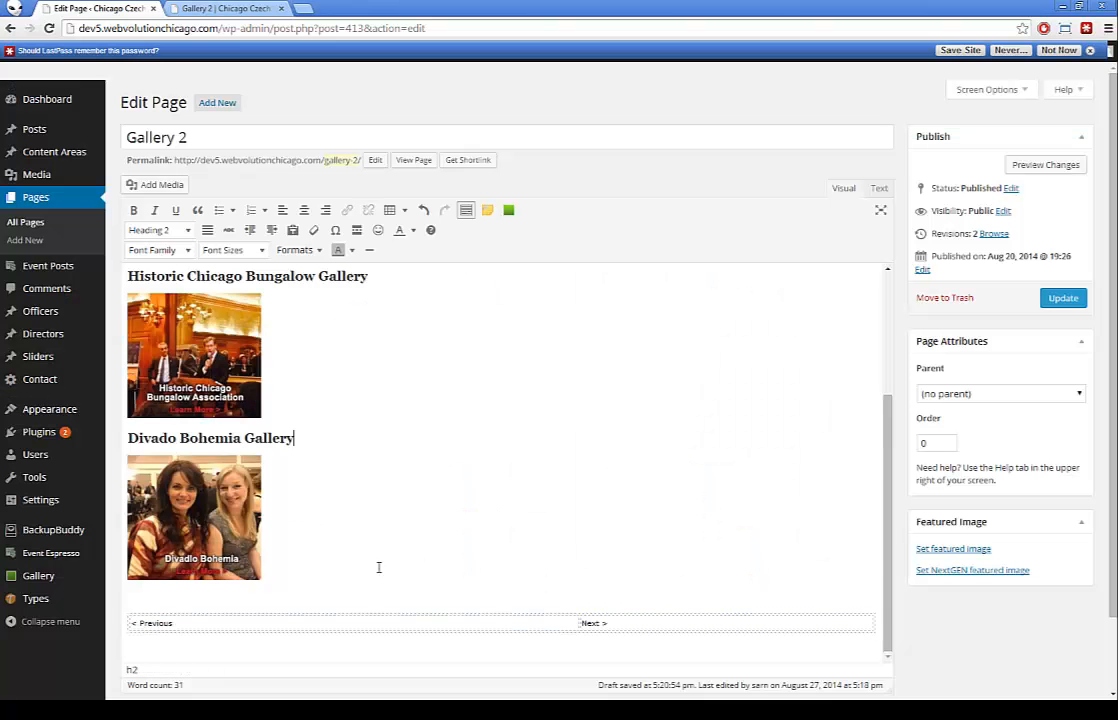
drag(609, 624, 579, 624)
click(325, 210)
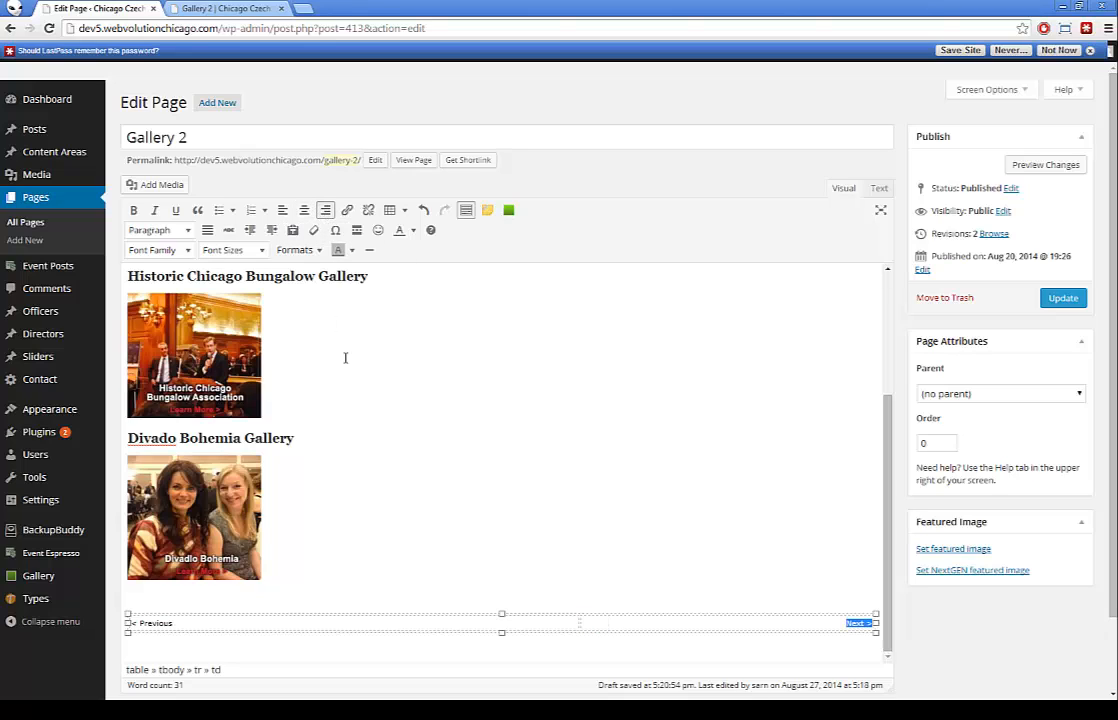
Link the "< Previous" text to the existing Gallery page, searching the existing content for "gallery".
click(189, 622)
key(shift+Home)
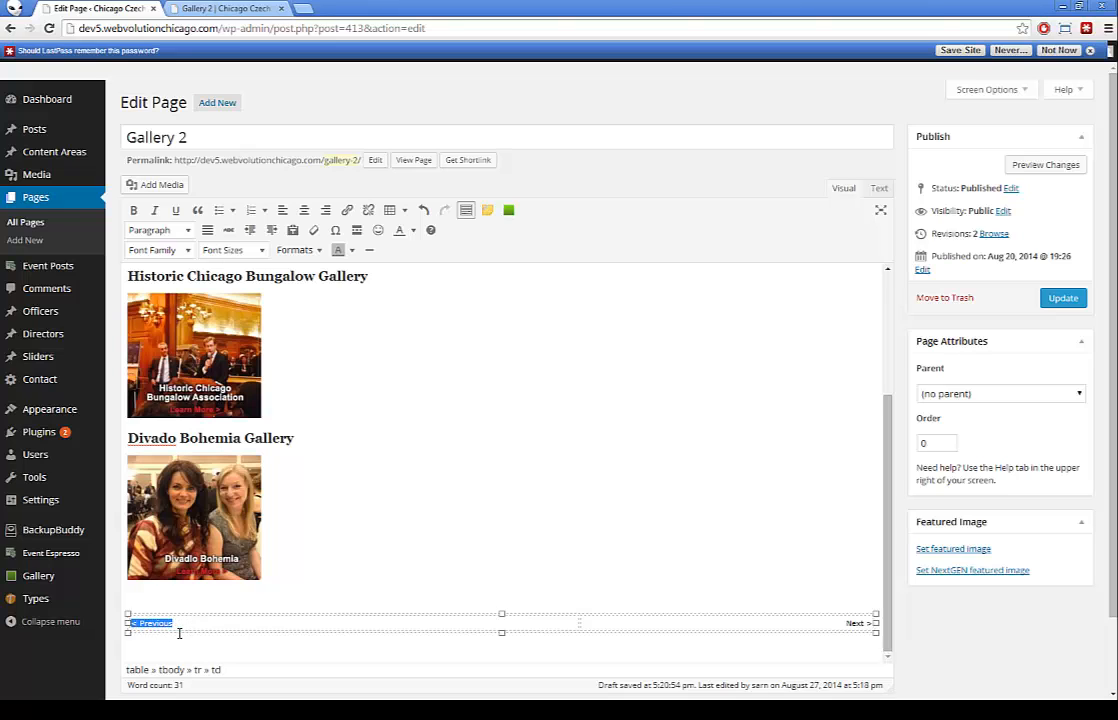
click(348, 210)
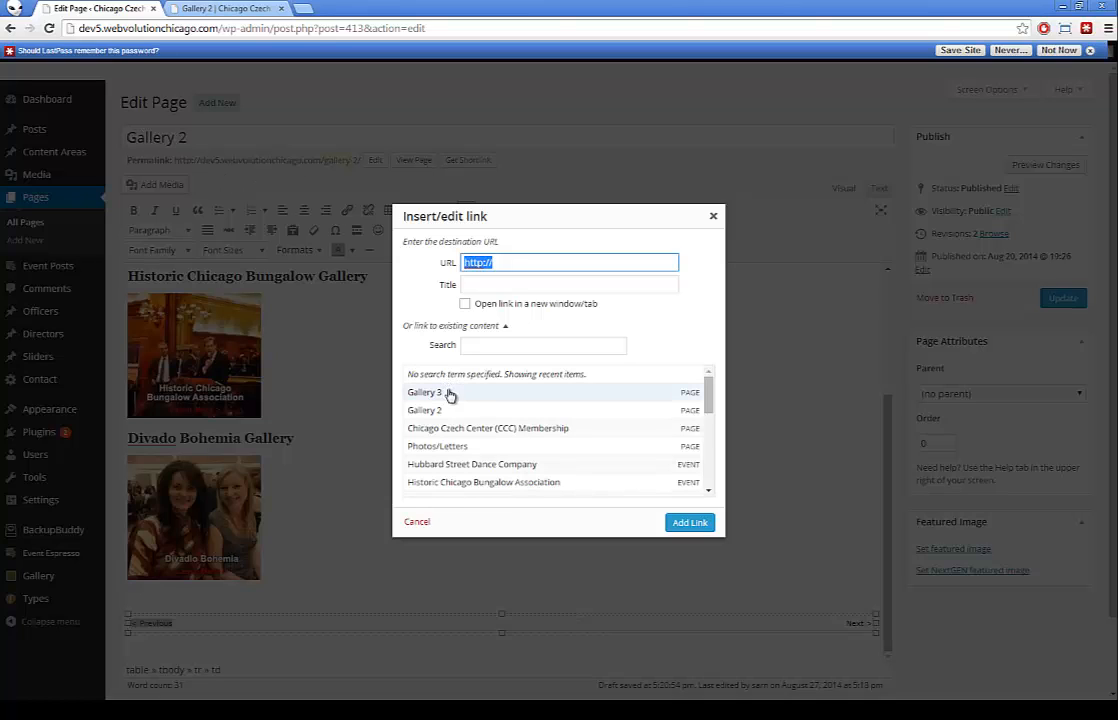
click(477, 345)
text(gallery)
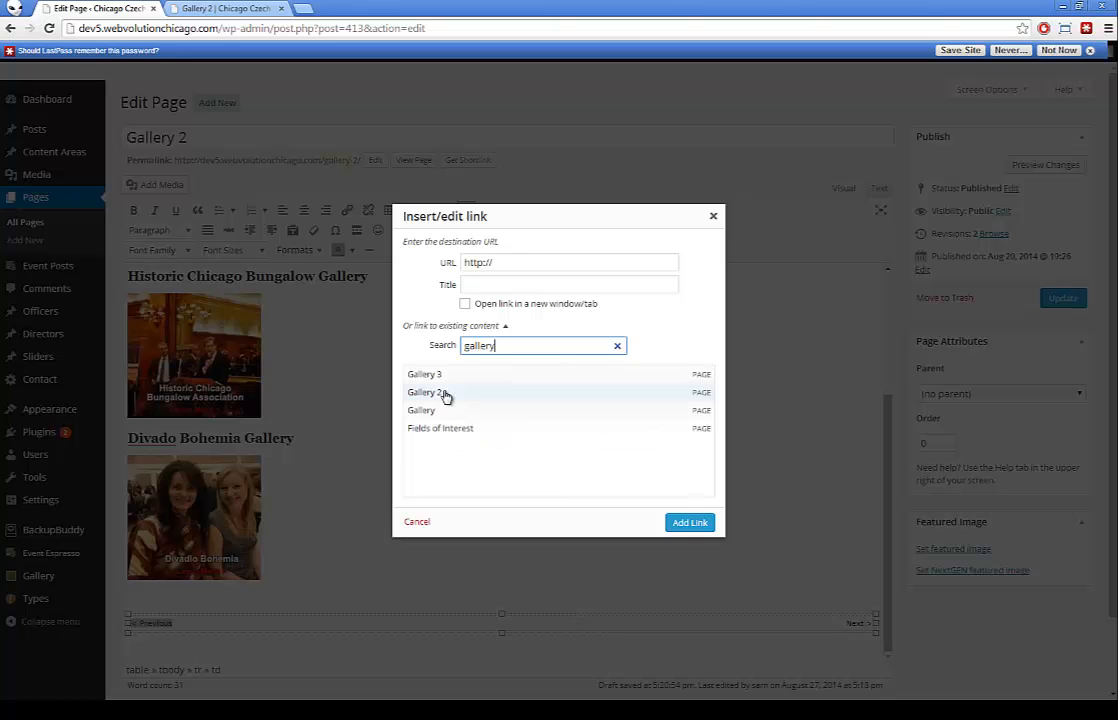
click(437, 410)
click(689, 522)
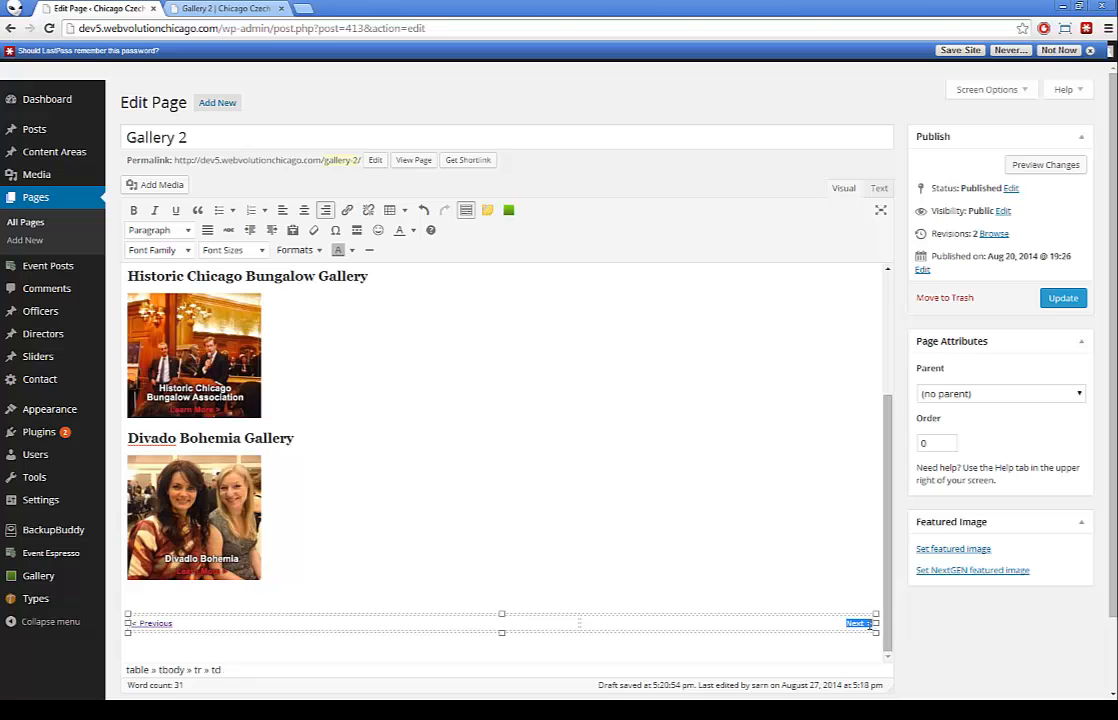
Link the "Next >" text to the existing Gallery 3 page and update the Gallery 2 page.
click(344, 212)
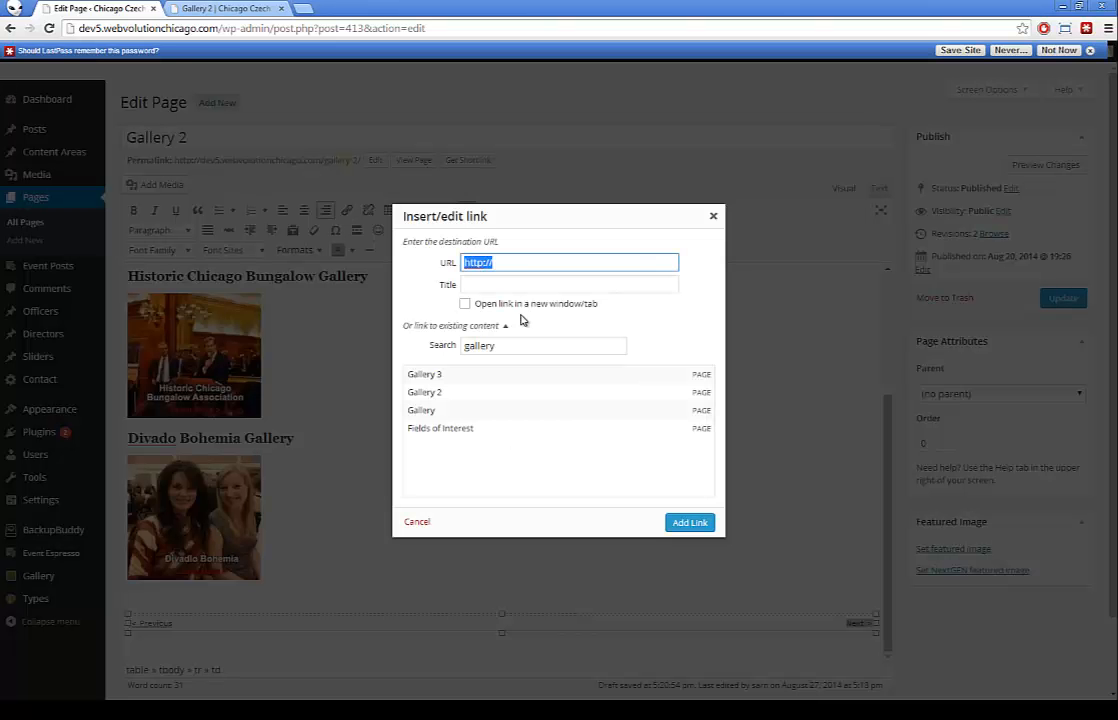
click(440, 375)
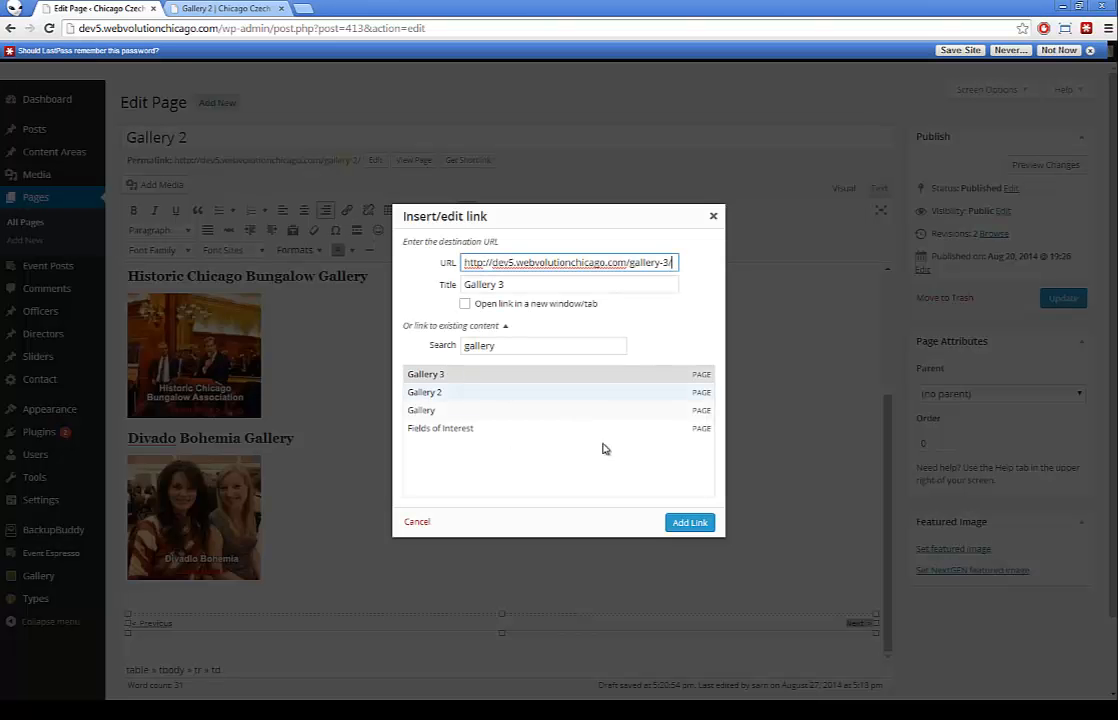
click(689, 522)
click(1058, 298)
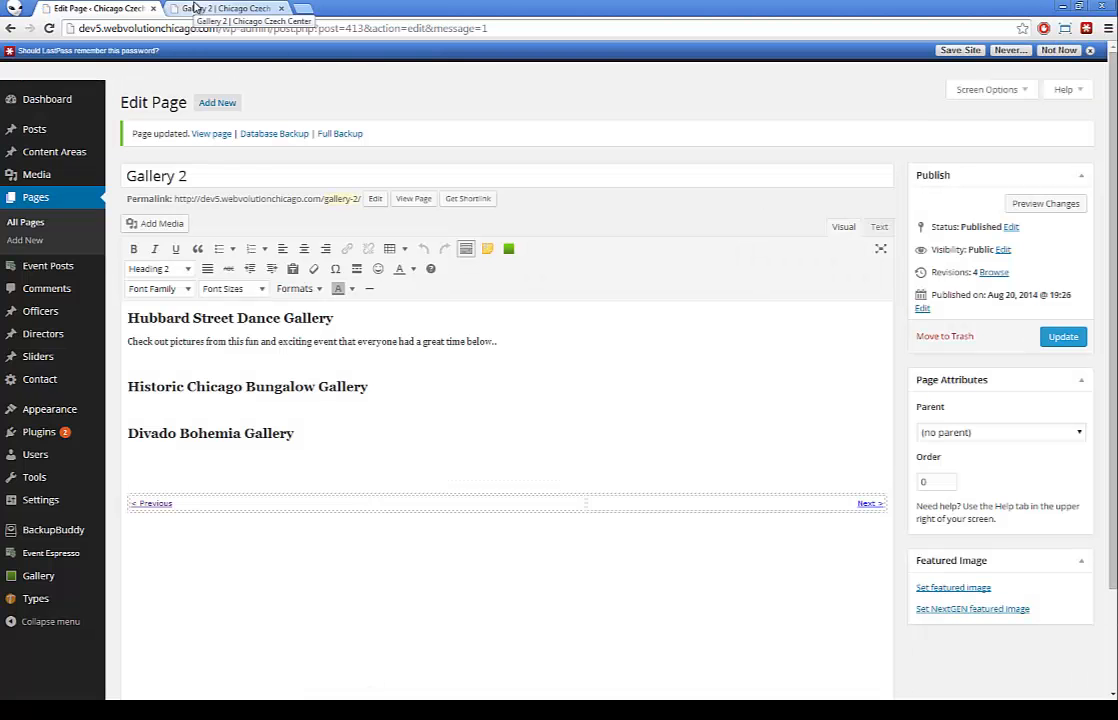
Reload the public Gallery 2 page, follow "< Previous" to the Gallery page and return through its "next >" link.
click(195, 8)
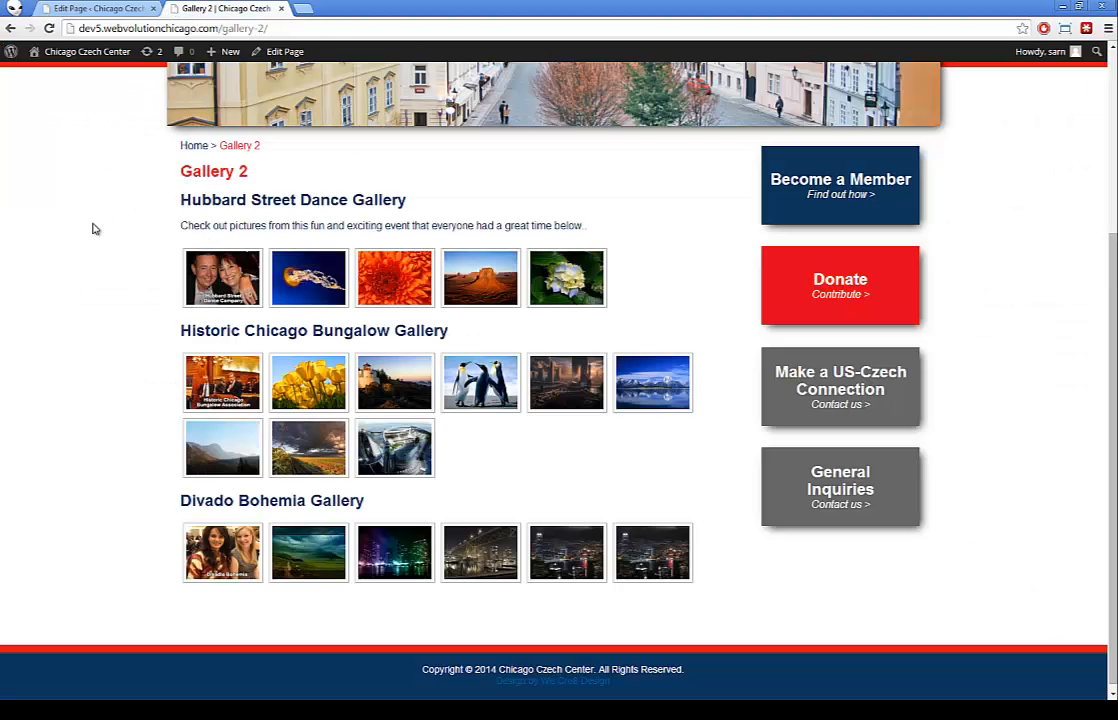
key(F5)
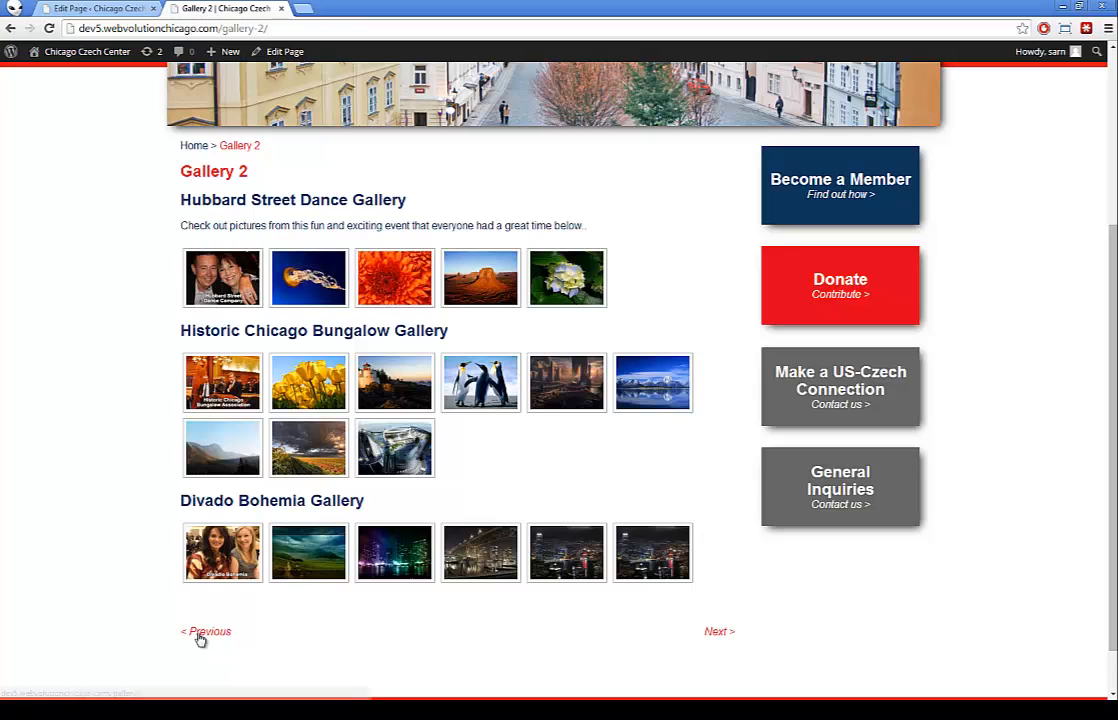
click(201, 634)
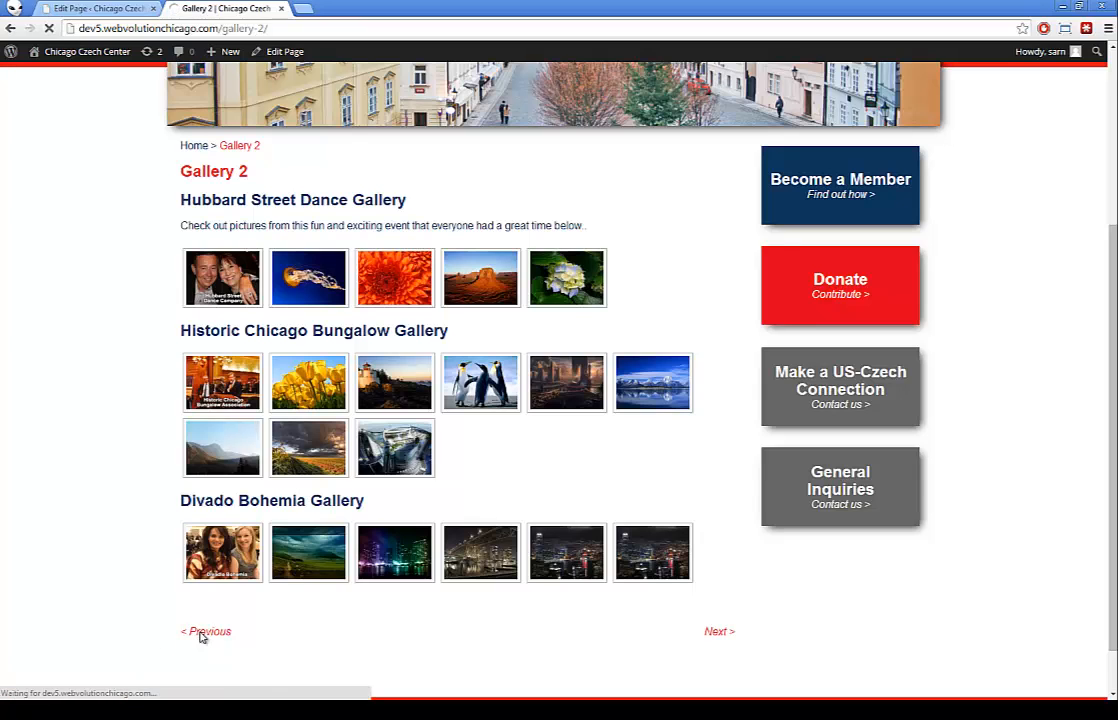
scroll(210, 600, down, 2)
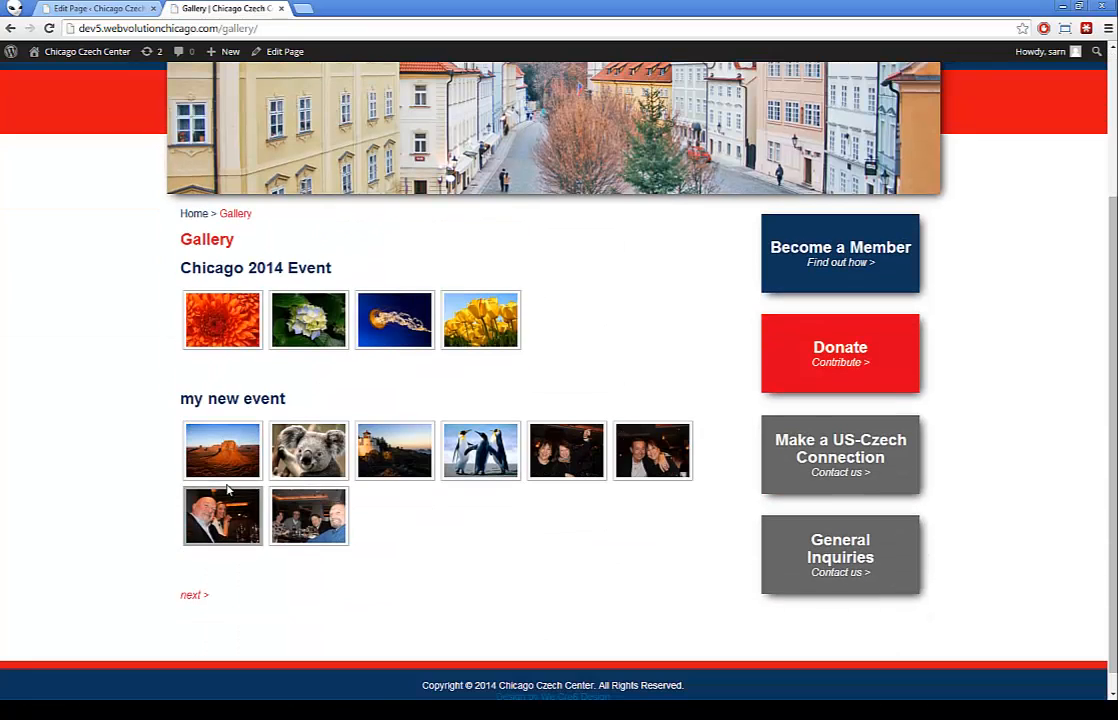
click(205, 595)
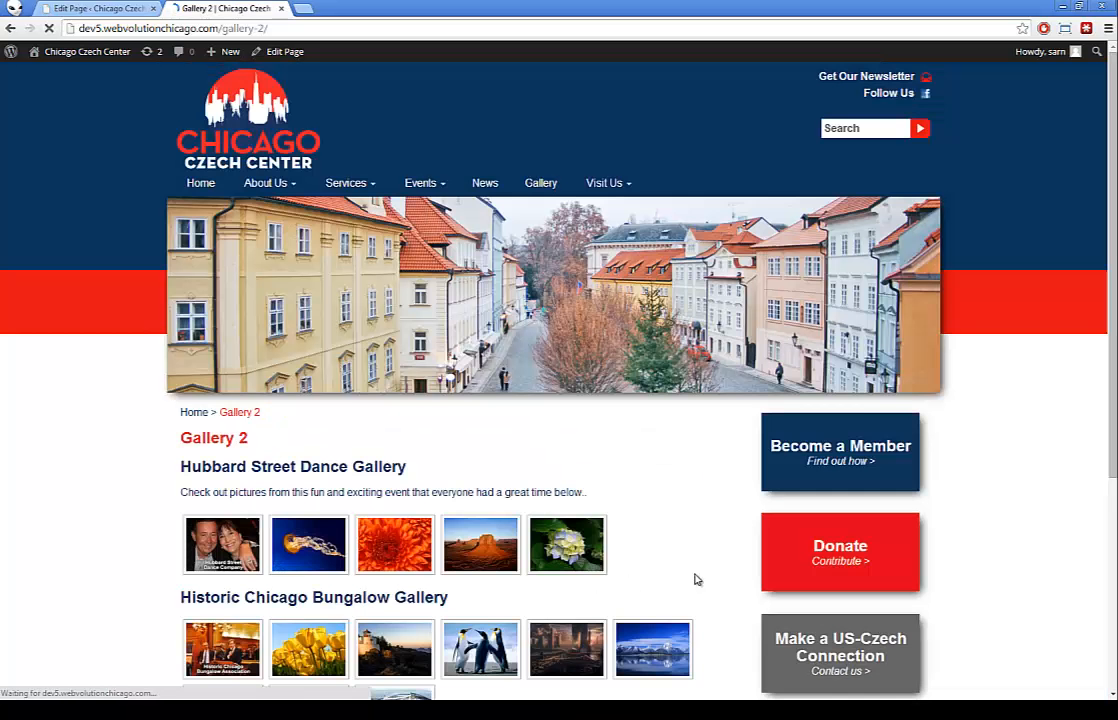
scroll(666, 593, down, 4)
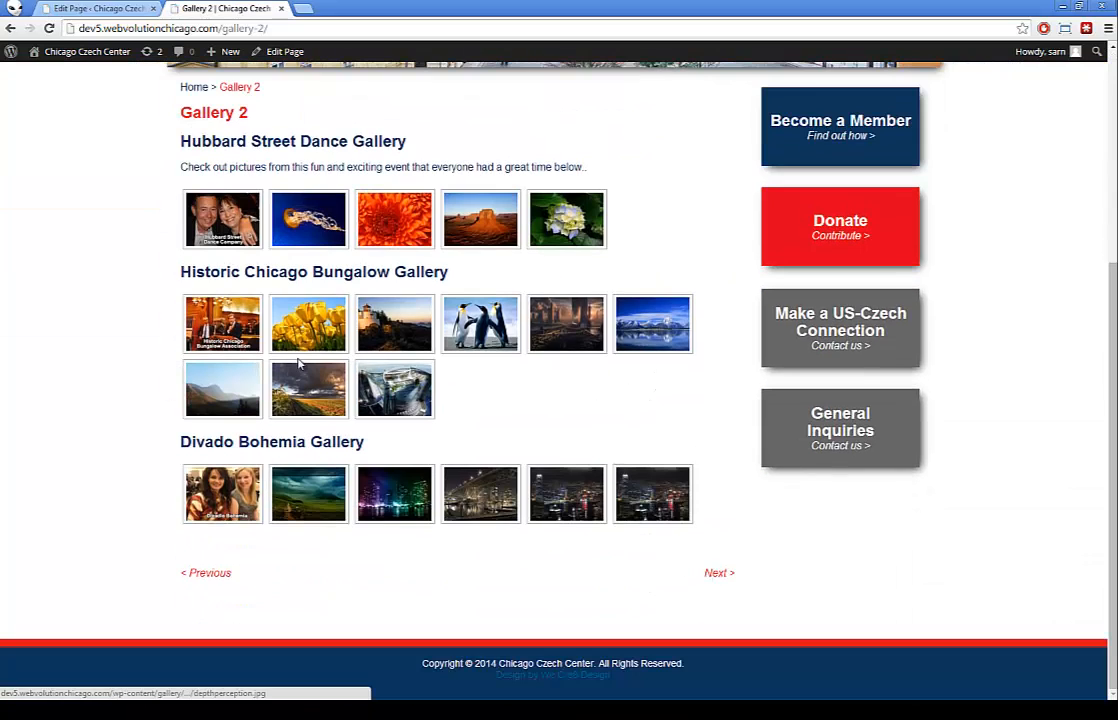
Follow "Next >" to the Gallery 3 page, return through "< Previous" and look over the public Gallery 2 page.
click(716, 573)
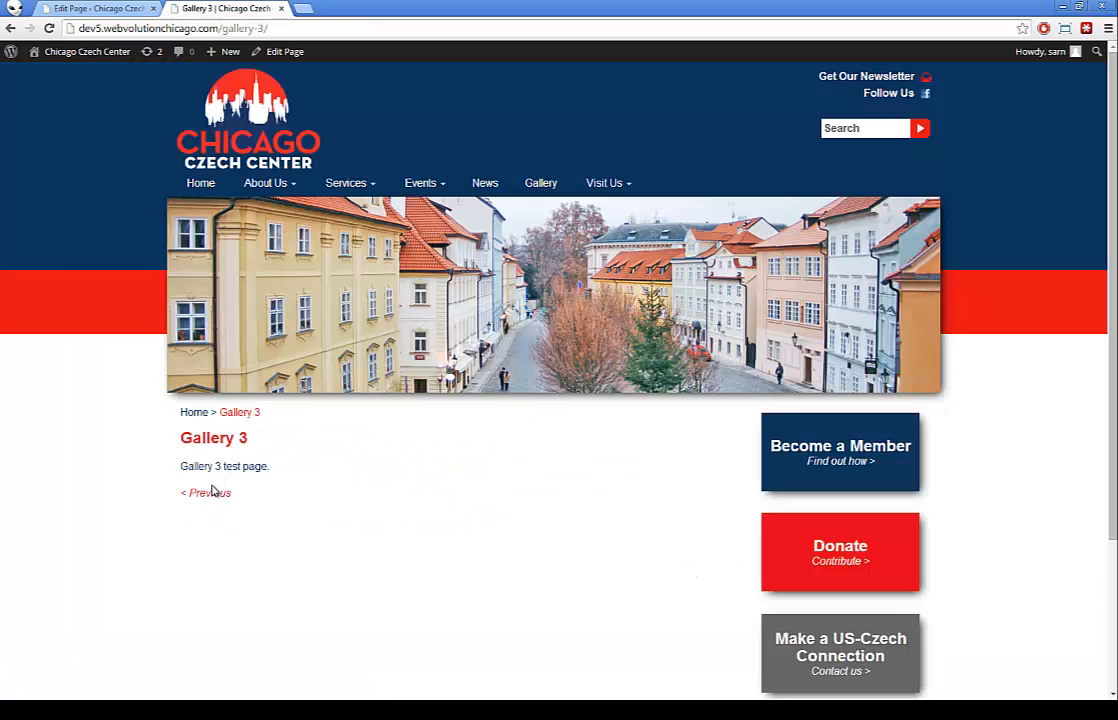
click(210, 494)
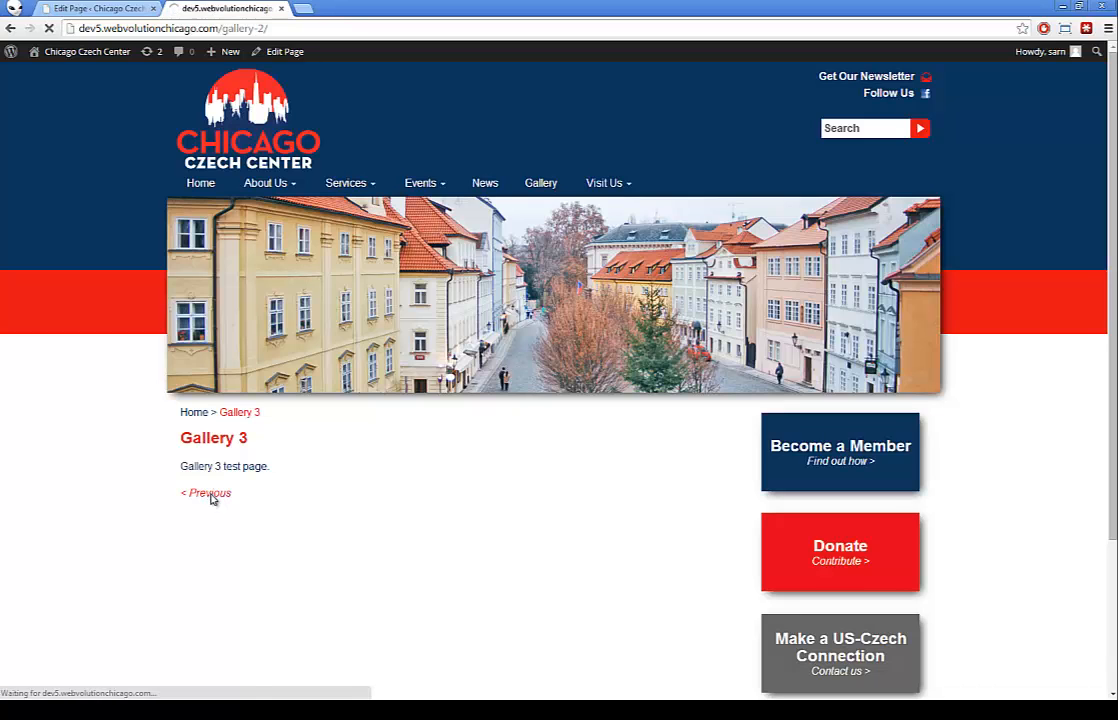
scroll(214, 494, down, 2)
scroll(214, 494, down, 3)
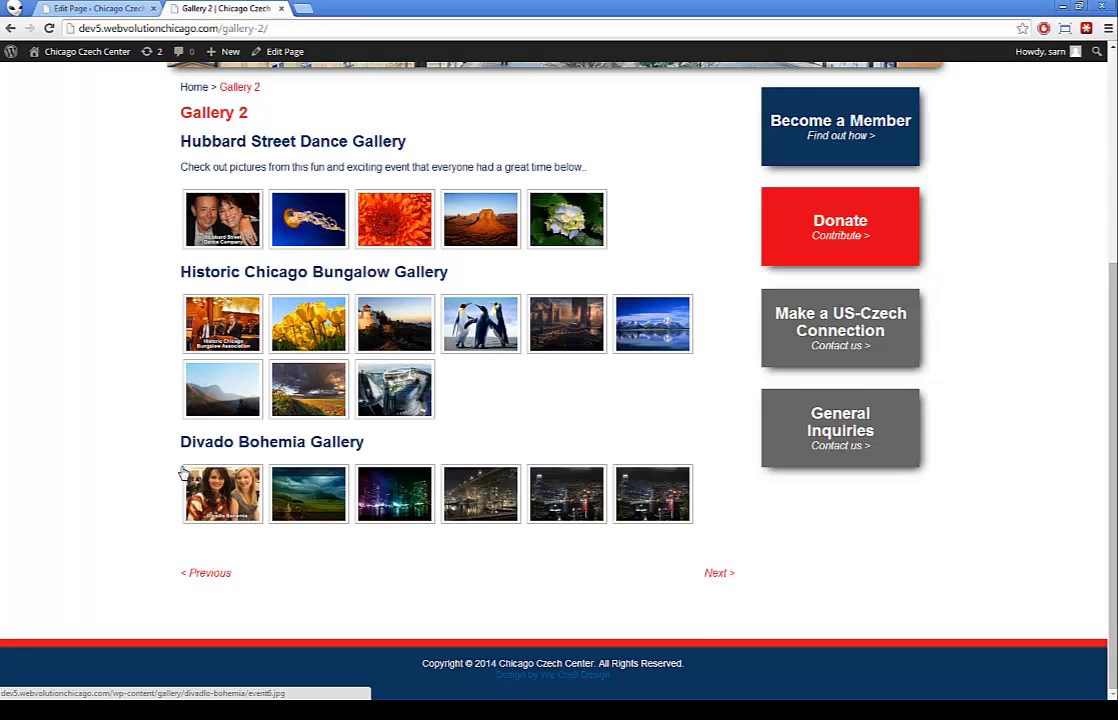
scroll(184, 473, up, 2)
scroll(162, 420, down, 2)
scroll(158, 440, up, 4)
scroll(157, 443, up, 1)
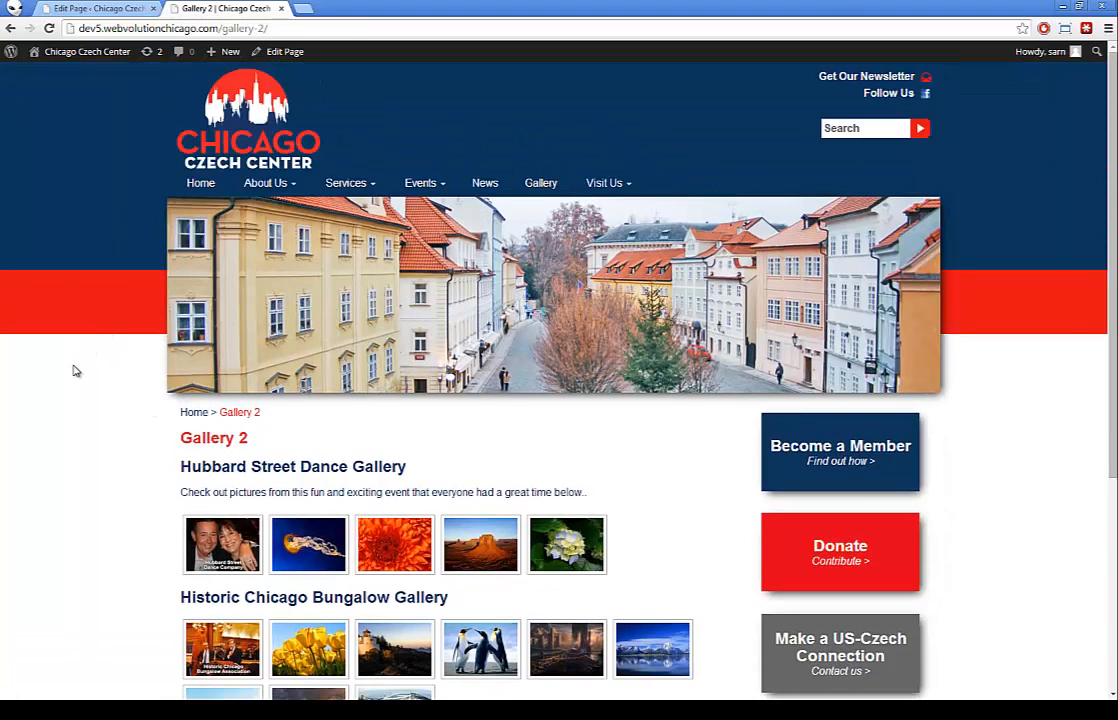
scroll(110, 375, down, 3)
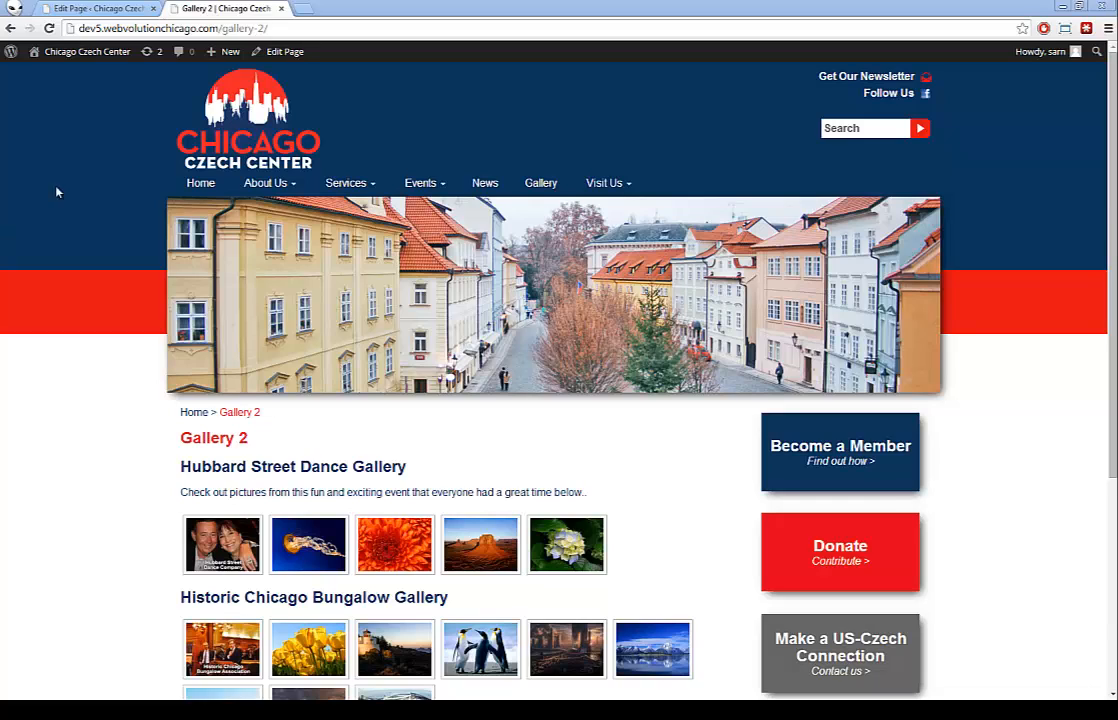
Return to the WordPress admin and open BackupBuddy's Backup Site page.
click(88, 10)
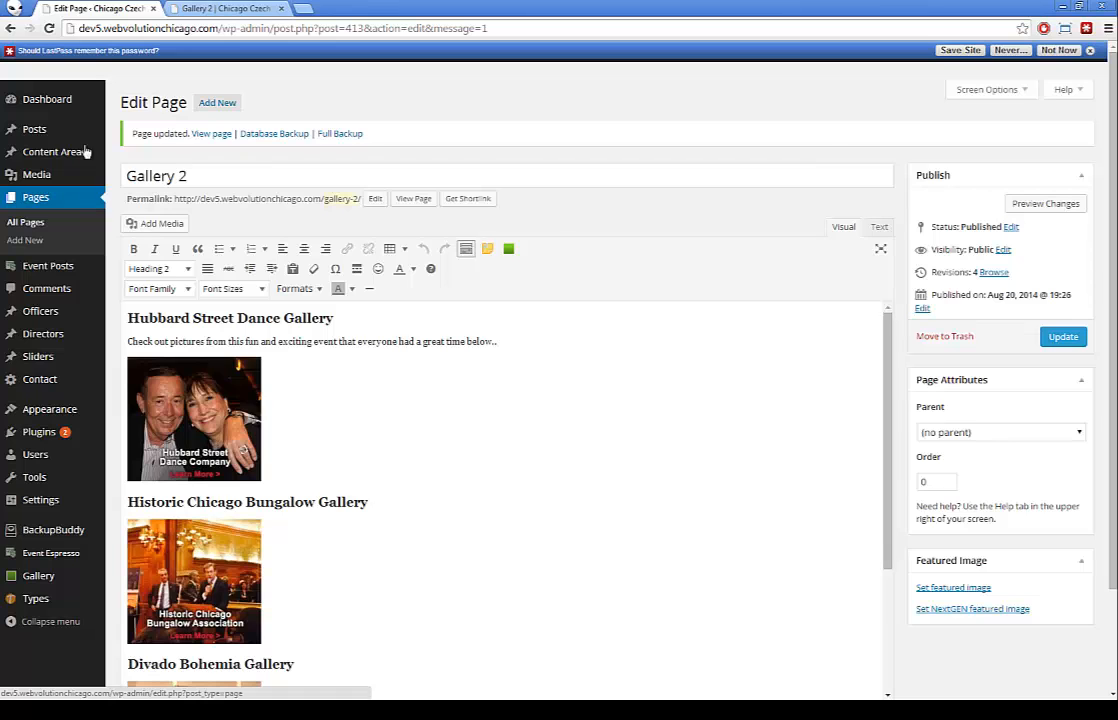
click(211, 8)
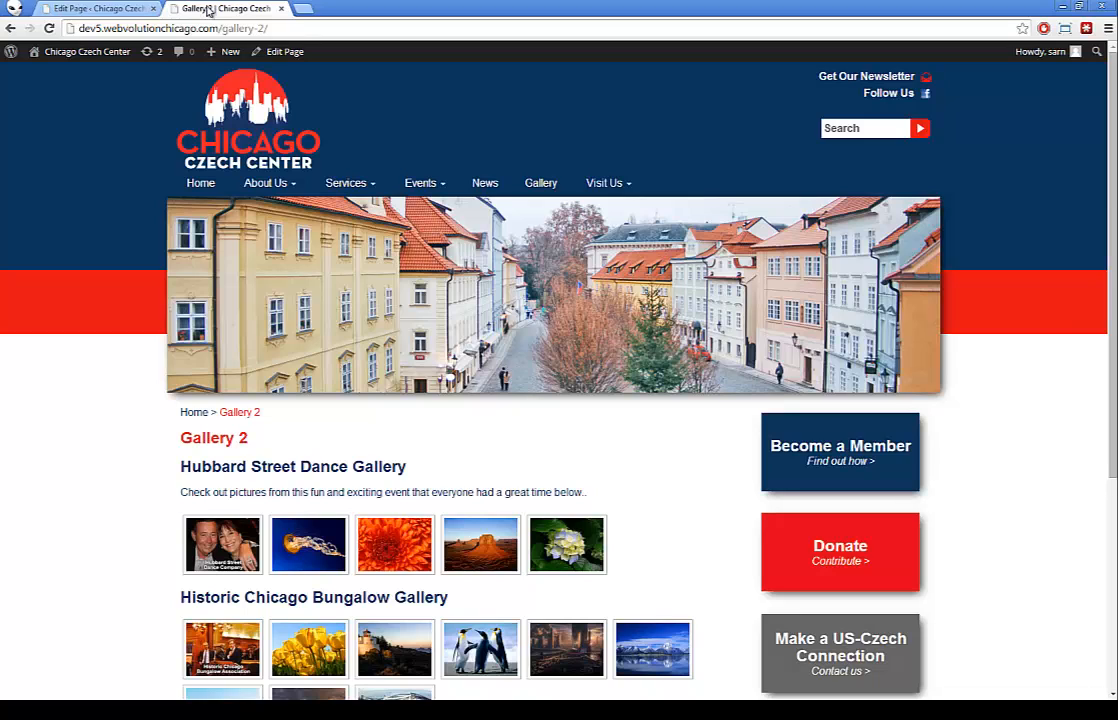
click(100, 8)
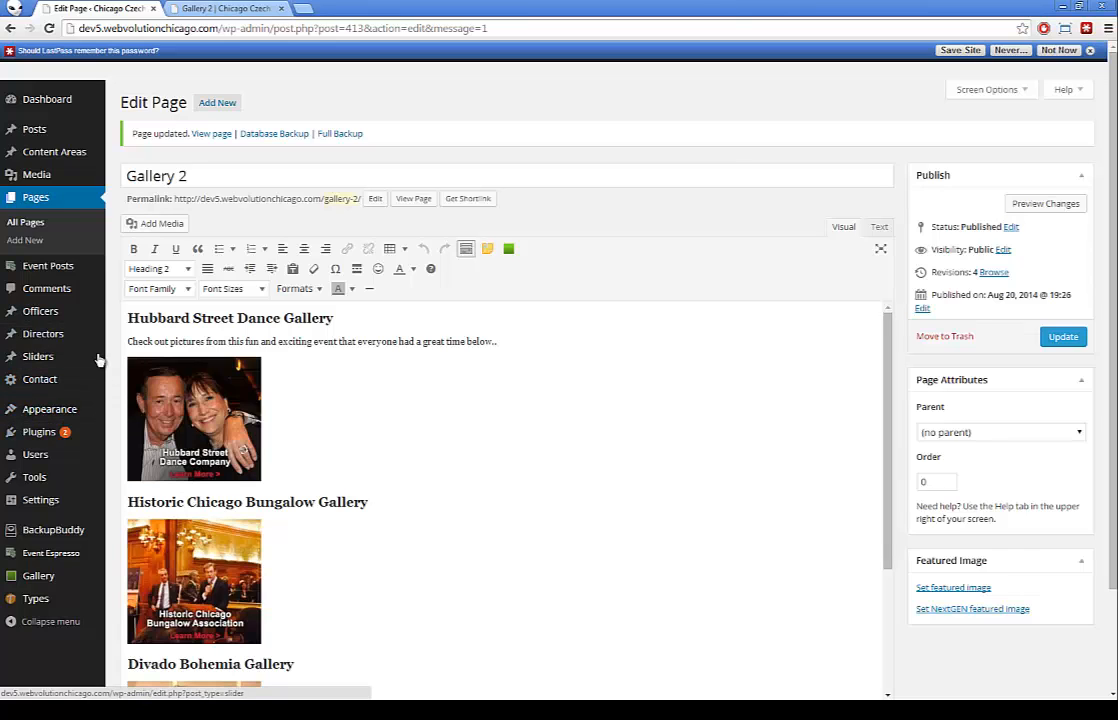
mouse_move(44, 409)
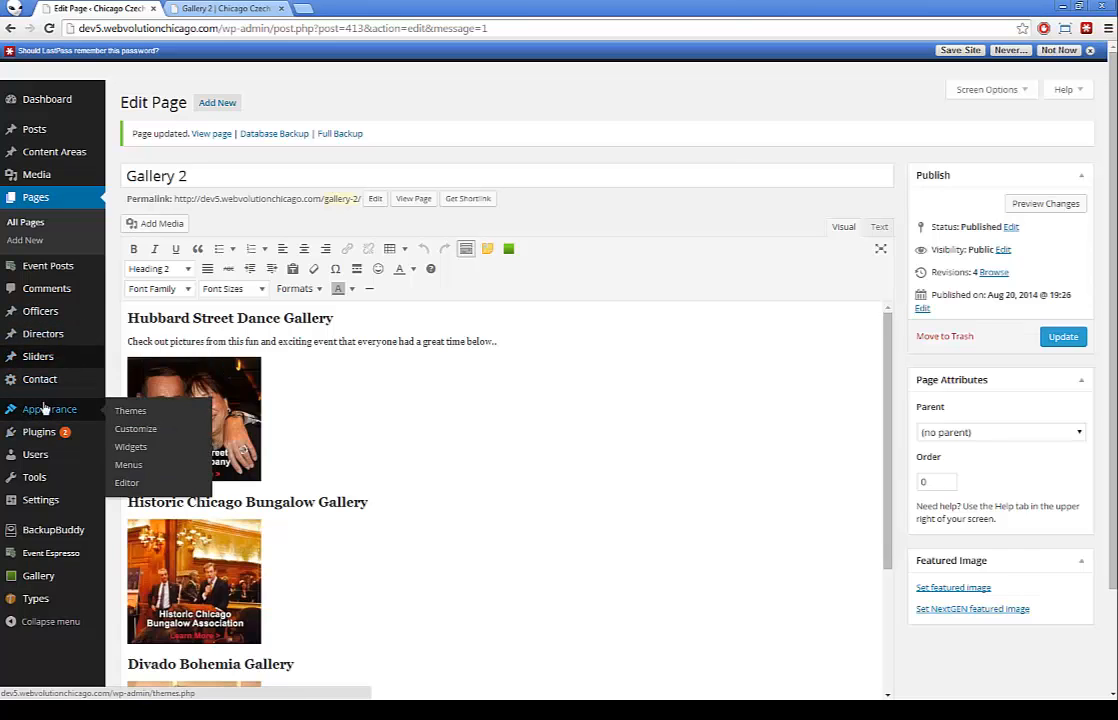
mouse_move(71, 355)
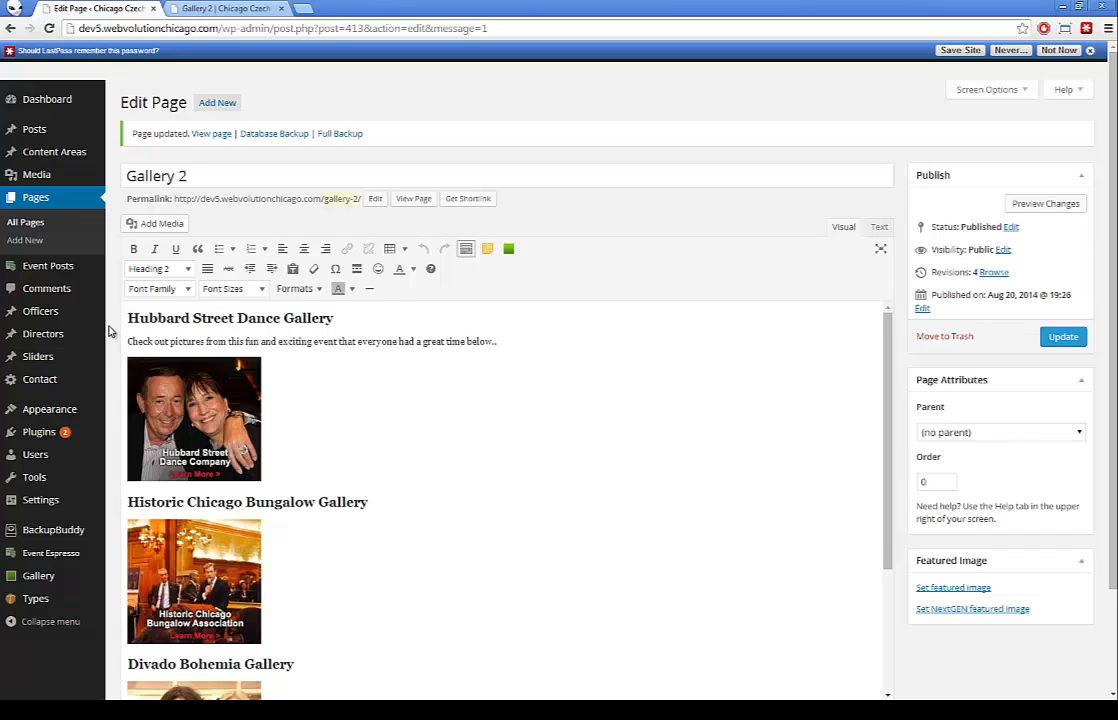
mouse_move(103, 334)
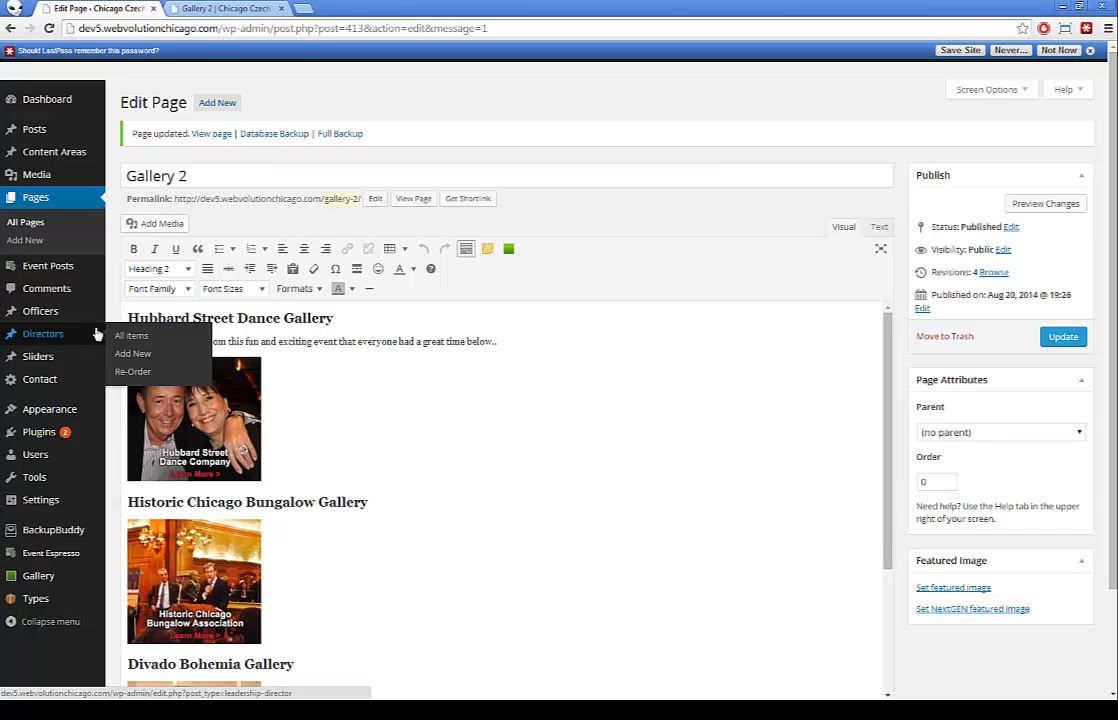
click(38, 535)
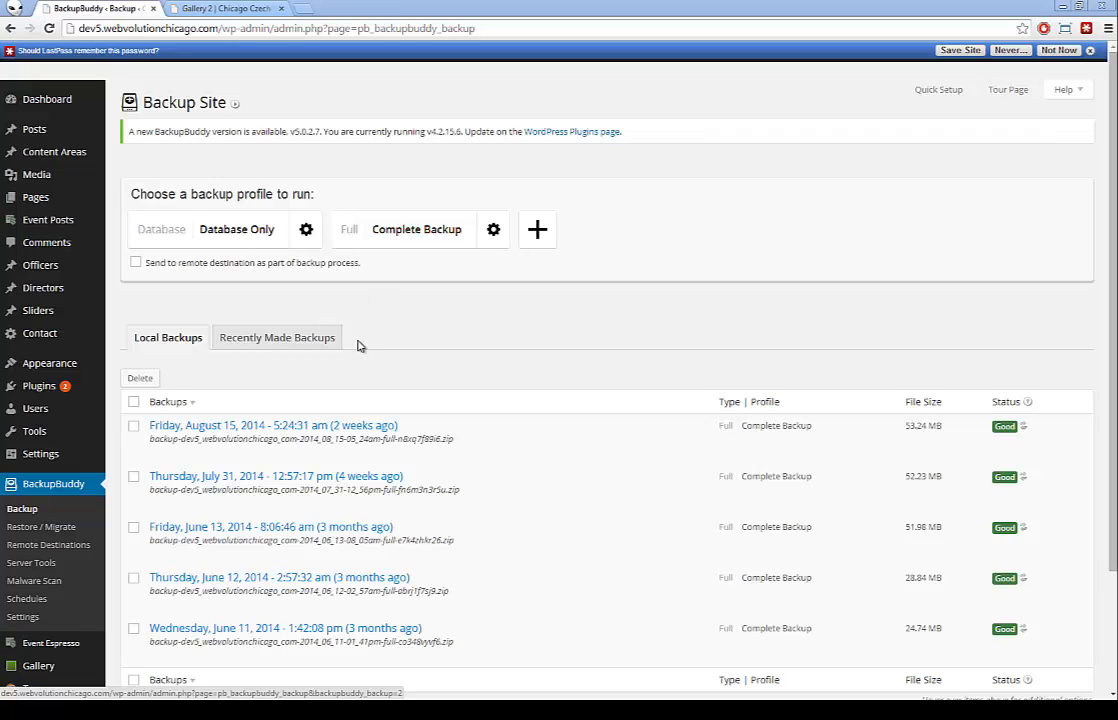
mouse_move(341, 440)
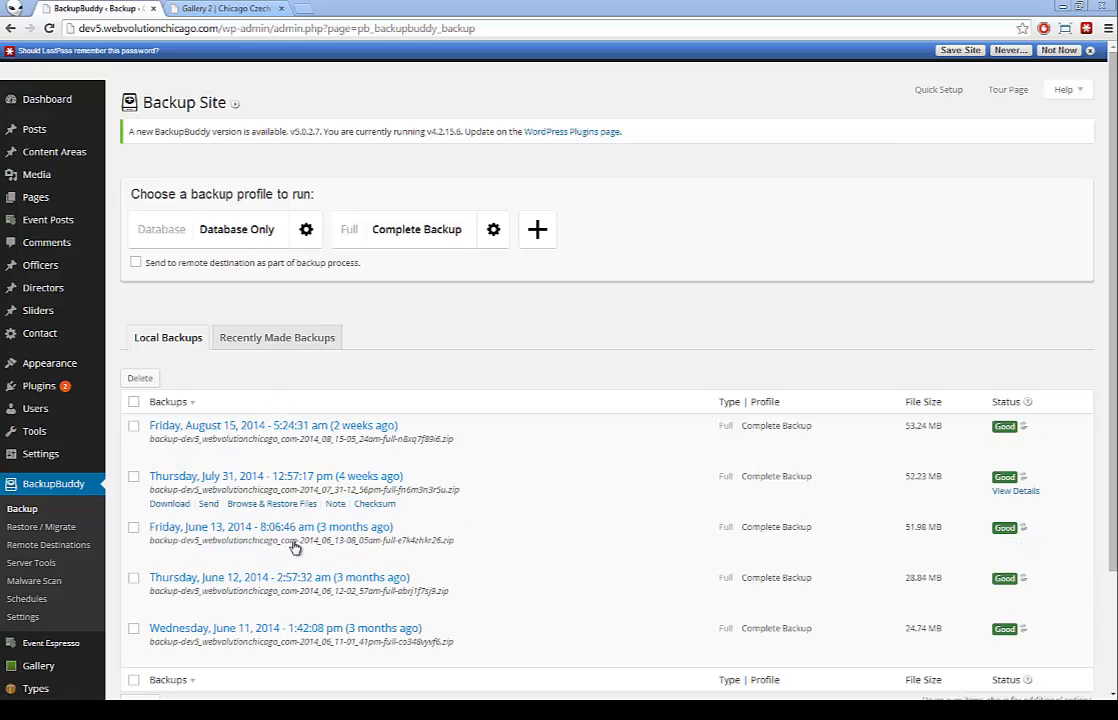
click(134, 629)
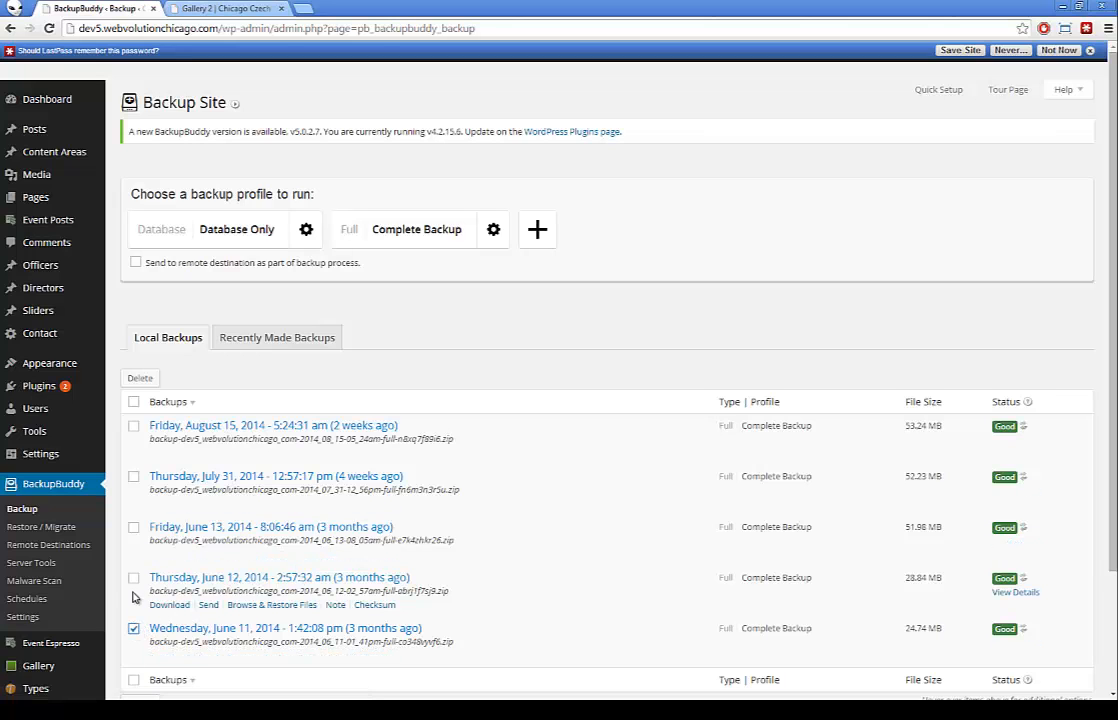
click(134, 578)
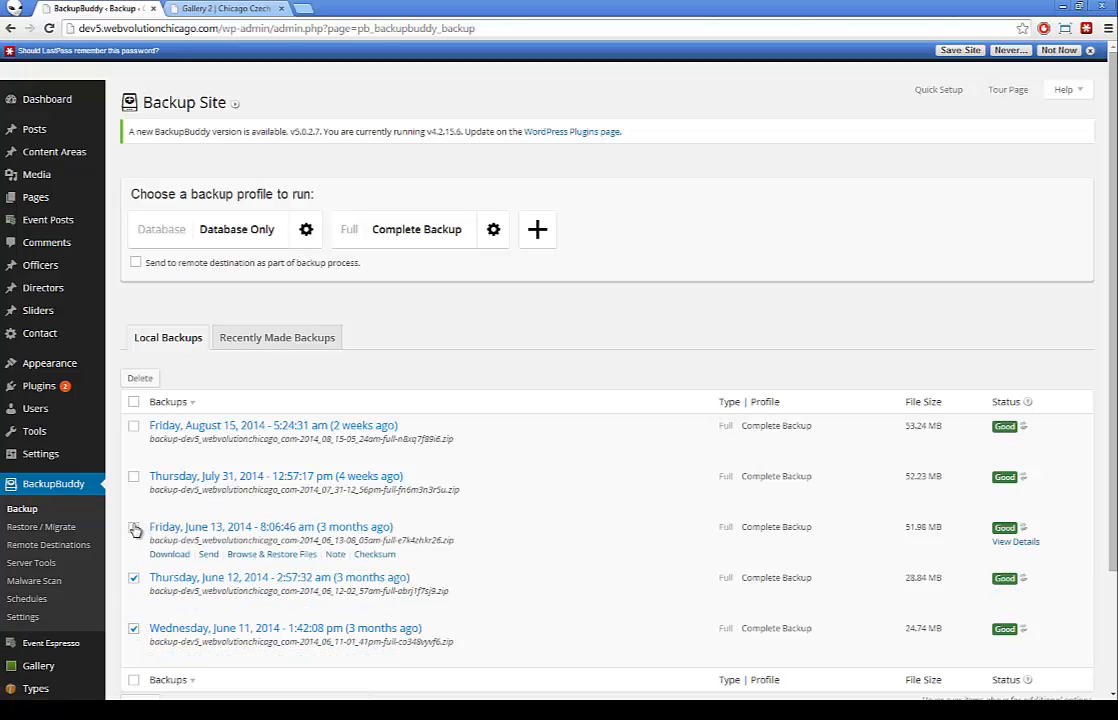
click(135, 528)
scroll(190, 513, down, 2)
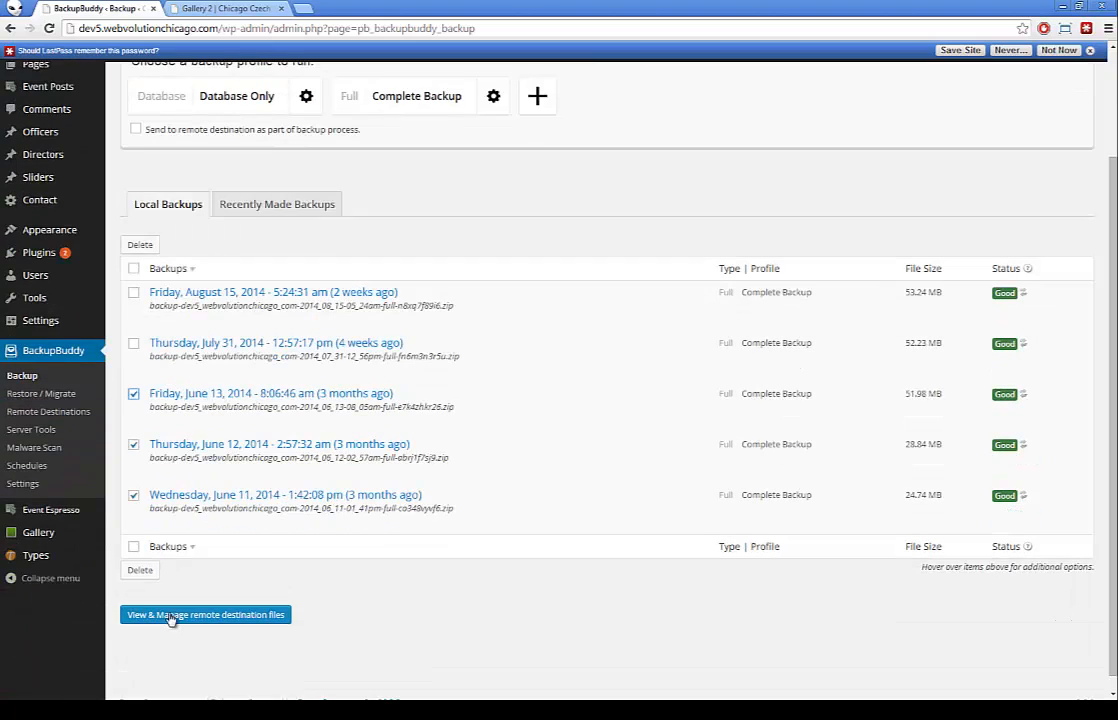
click(170, 614)
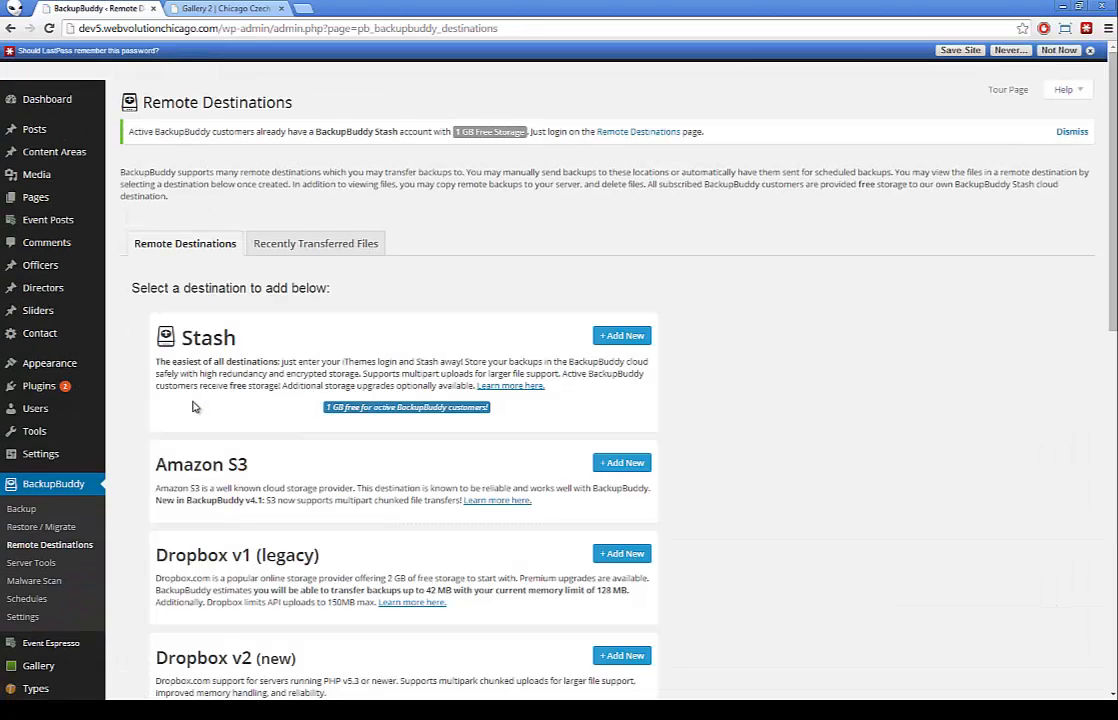
click(24, 510)
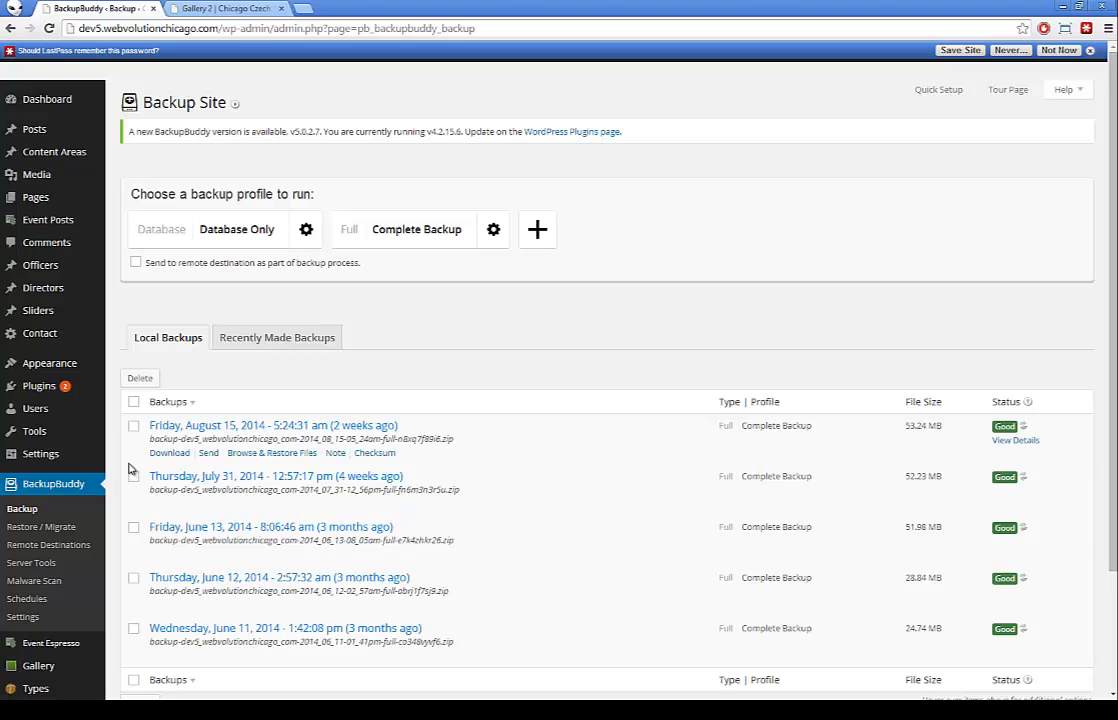
Delete the June 11, June 12 and June 13, 2014 backups from the local backups.
click(133, 628)
click(133, 577)
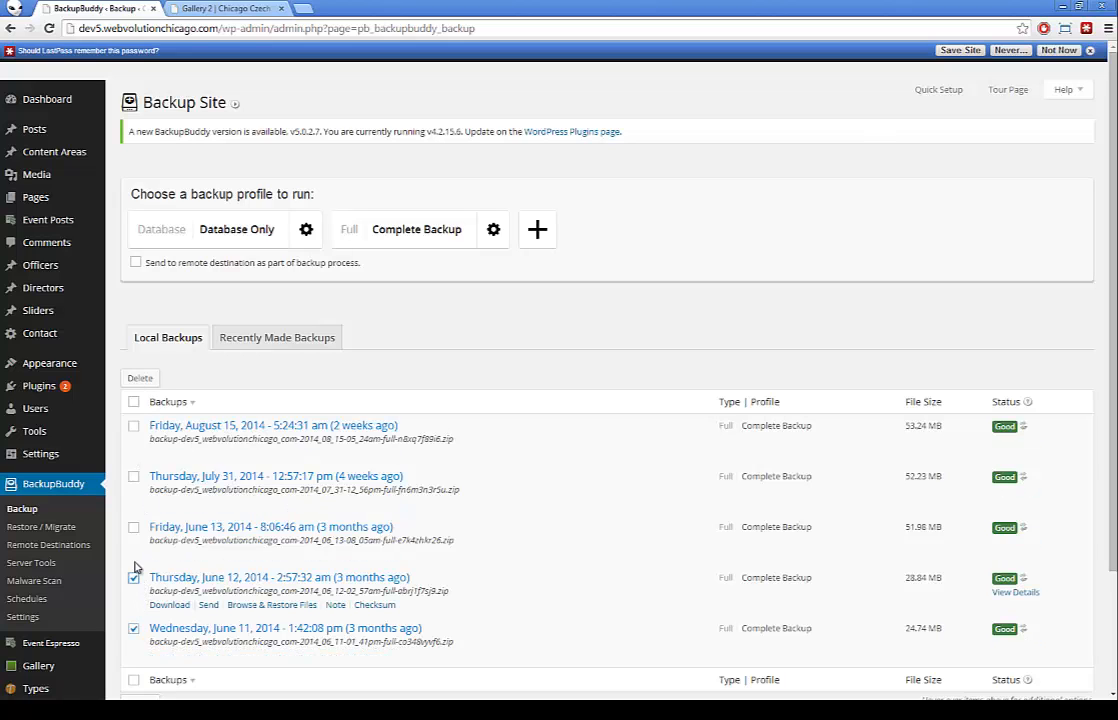
click(133, 526)
click(142, 378)
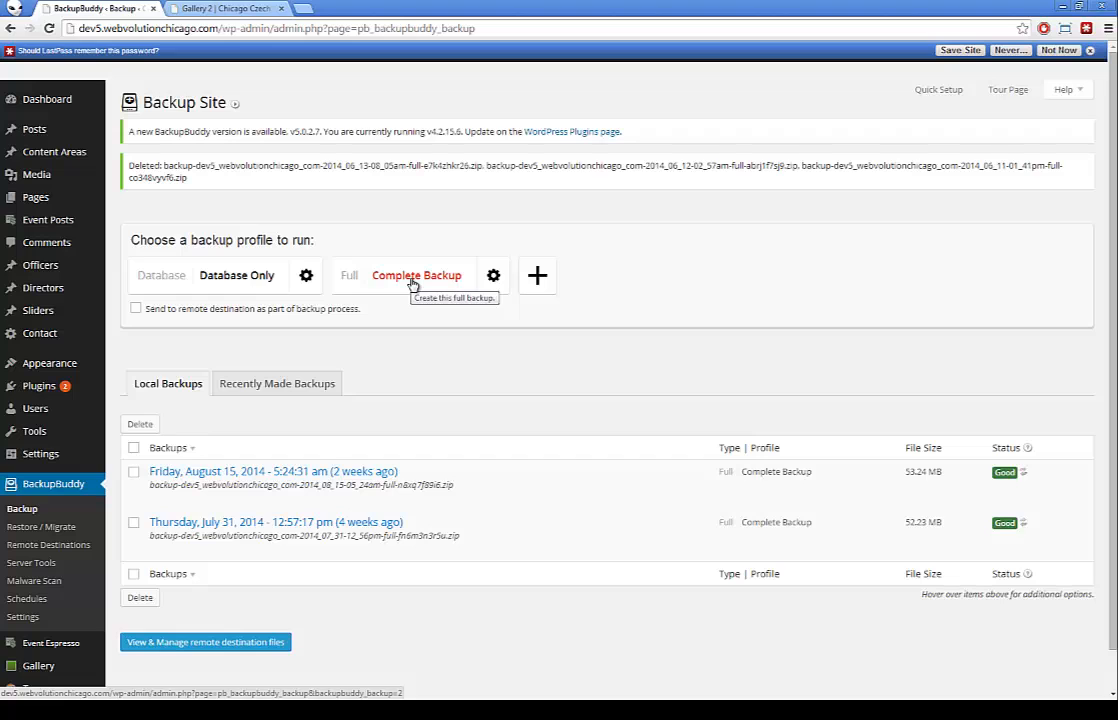
Run the Complete Backup profile, download the new August 27, 2014 archive and check its file size.
mouse_move(38, 272)
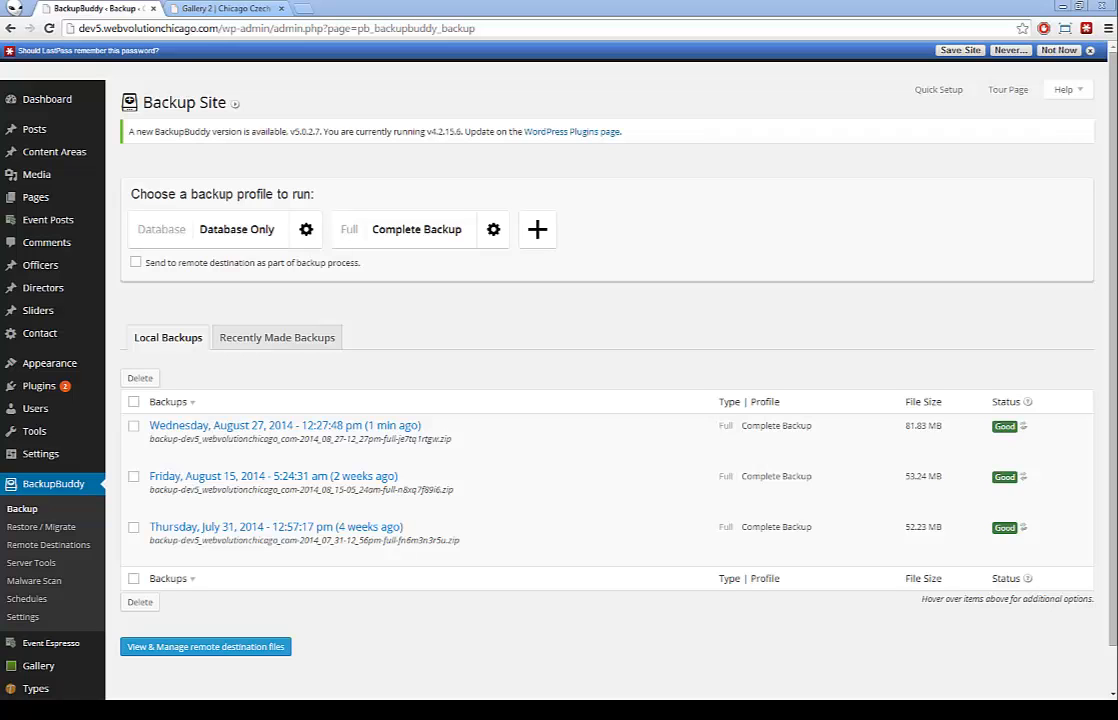
mouse_move(332, 458)
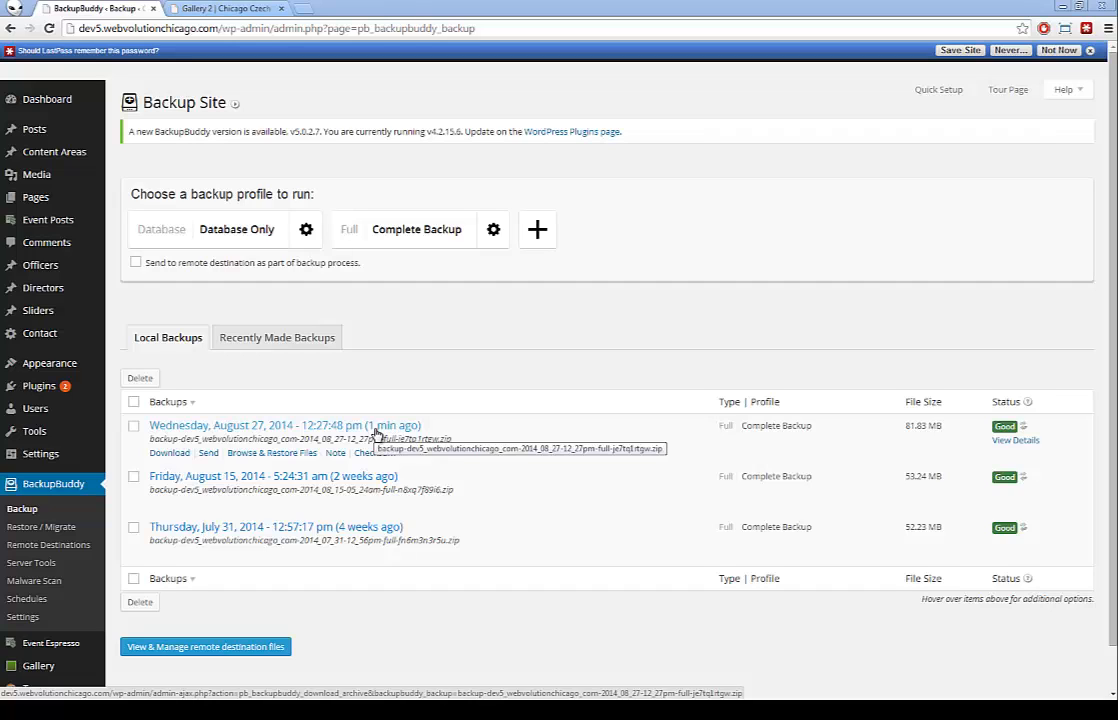
click(377, 433)
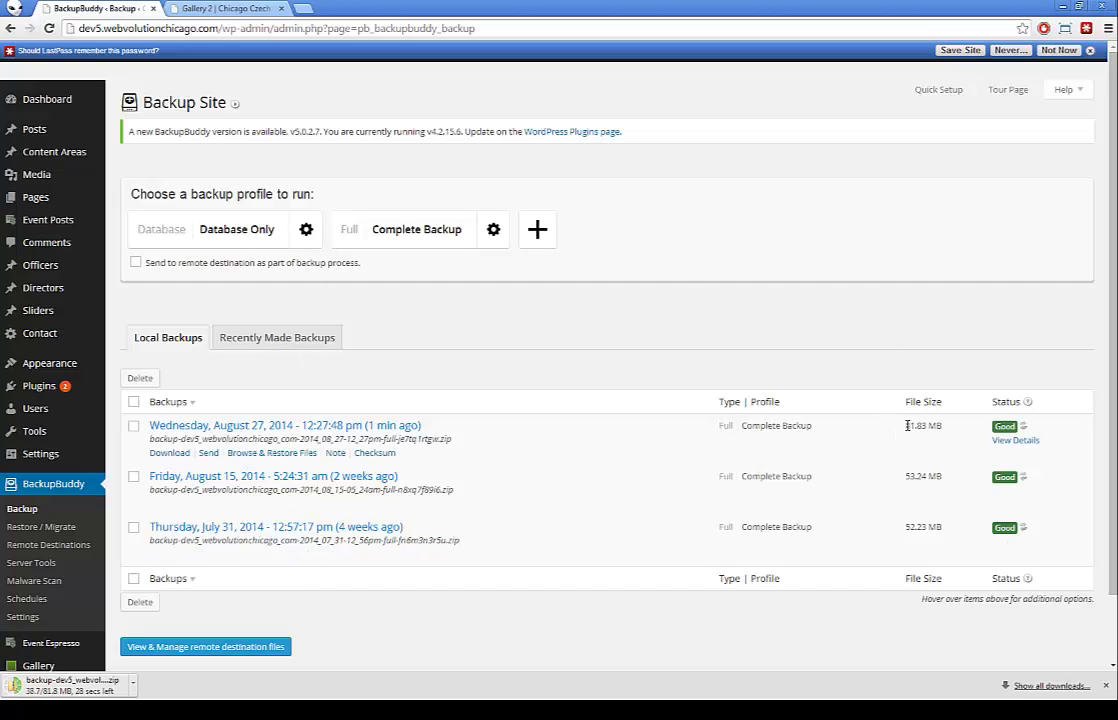
drag(906, 425, 923, 425)
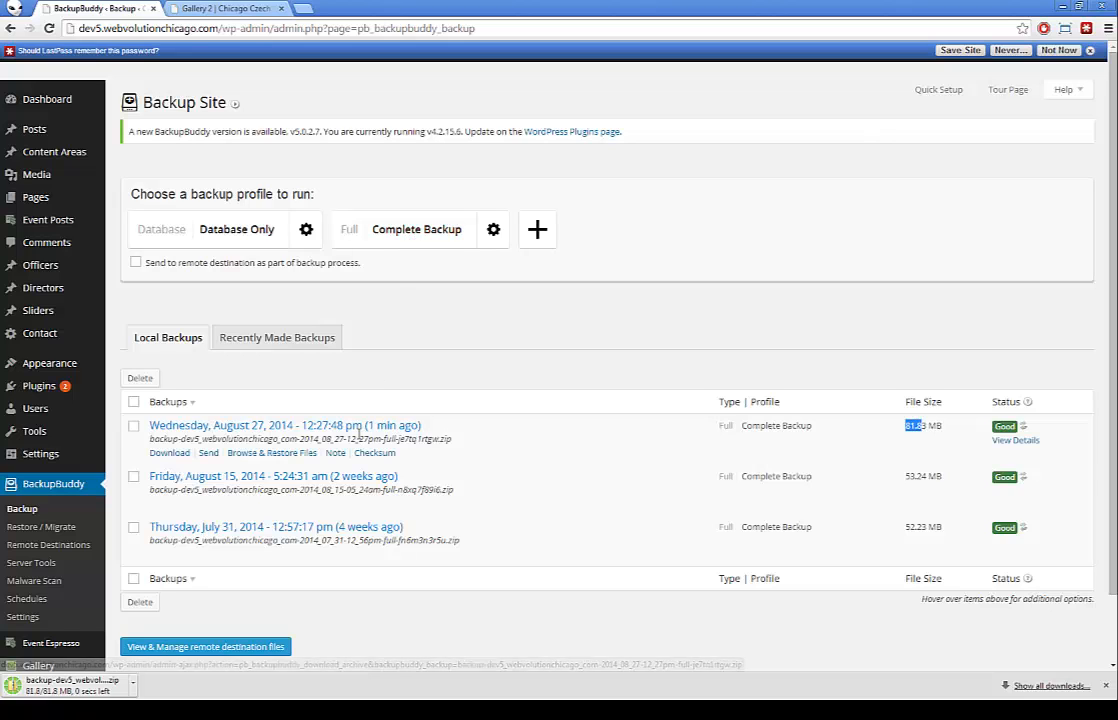
Add an enabled backup schedule named "My Schedule" that runs the Complete Backup (Full) profile daily.
mouse_move(157, 514)
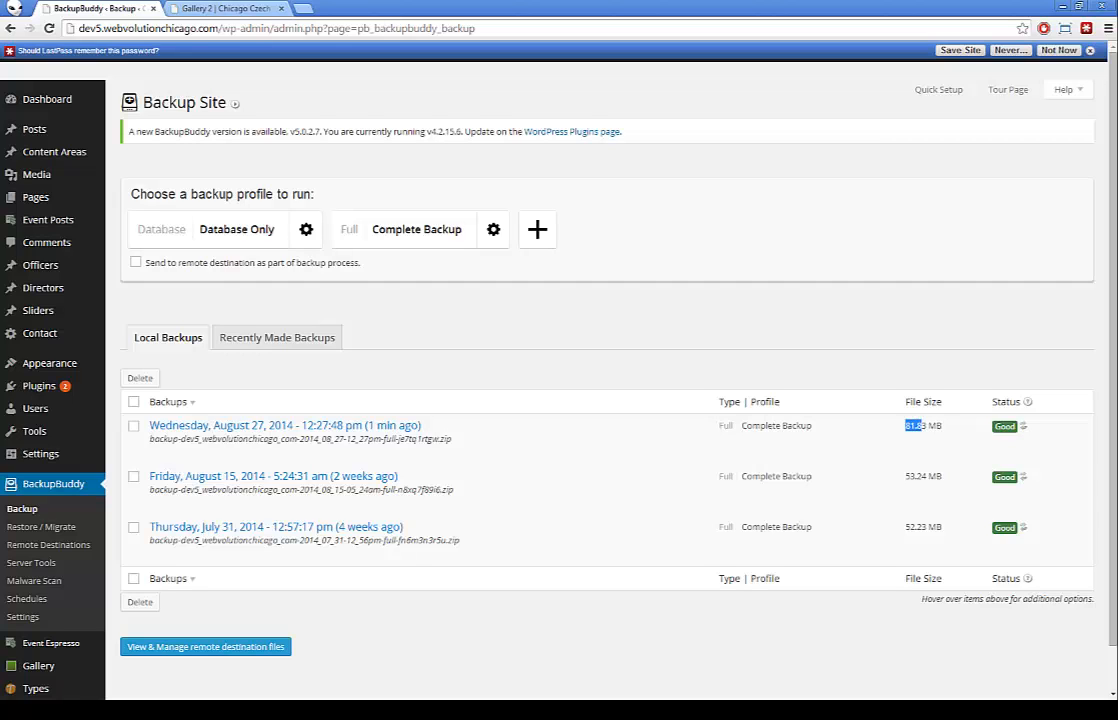
click(27, 599)
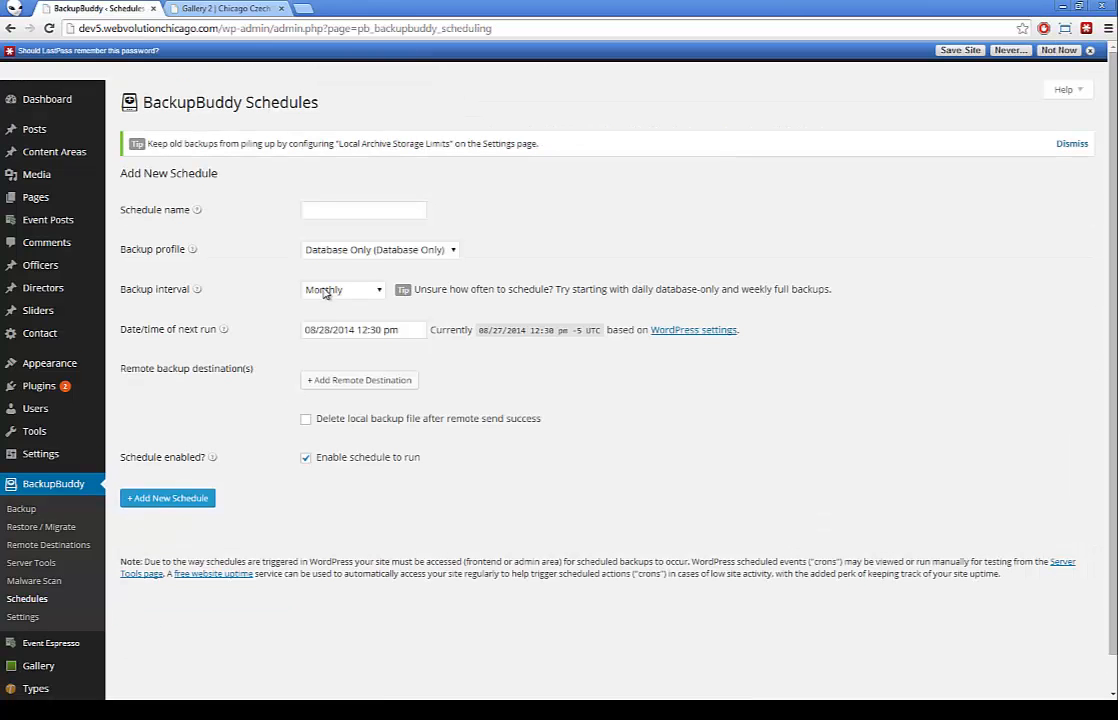
click(340, 211)
text(My Schedule)
click(366, 253)
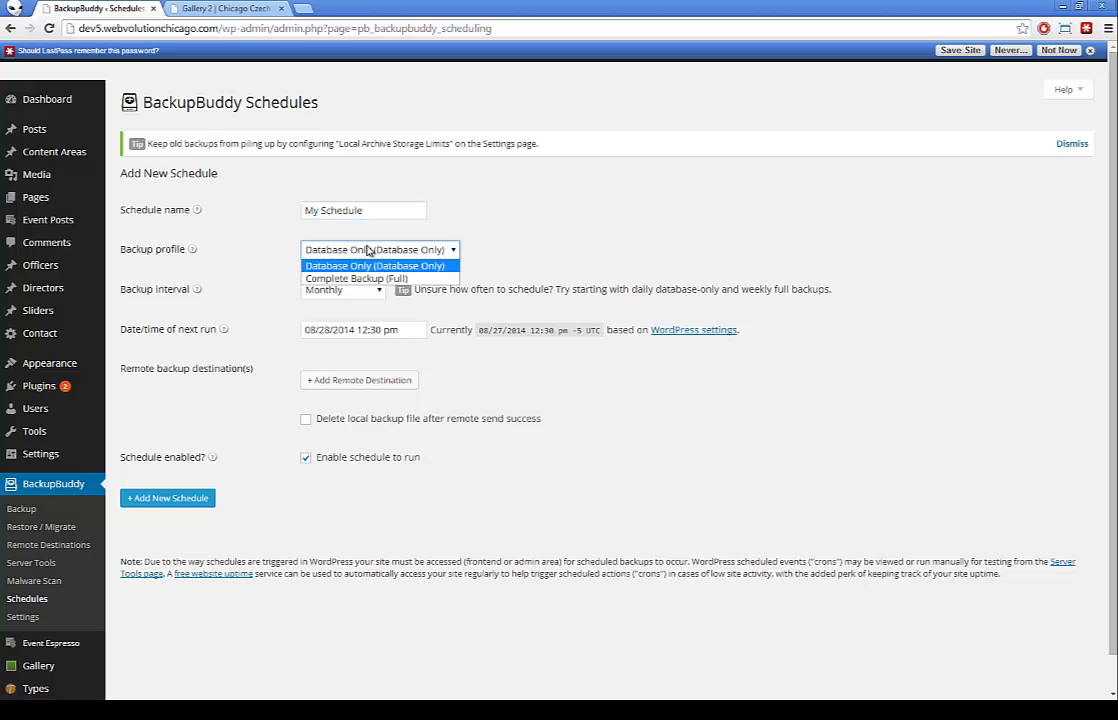
click(367, 279)
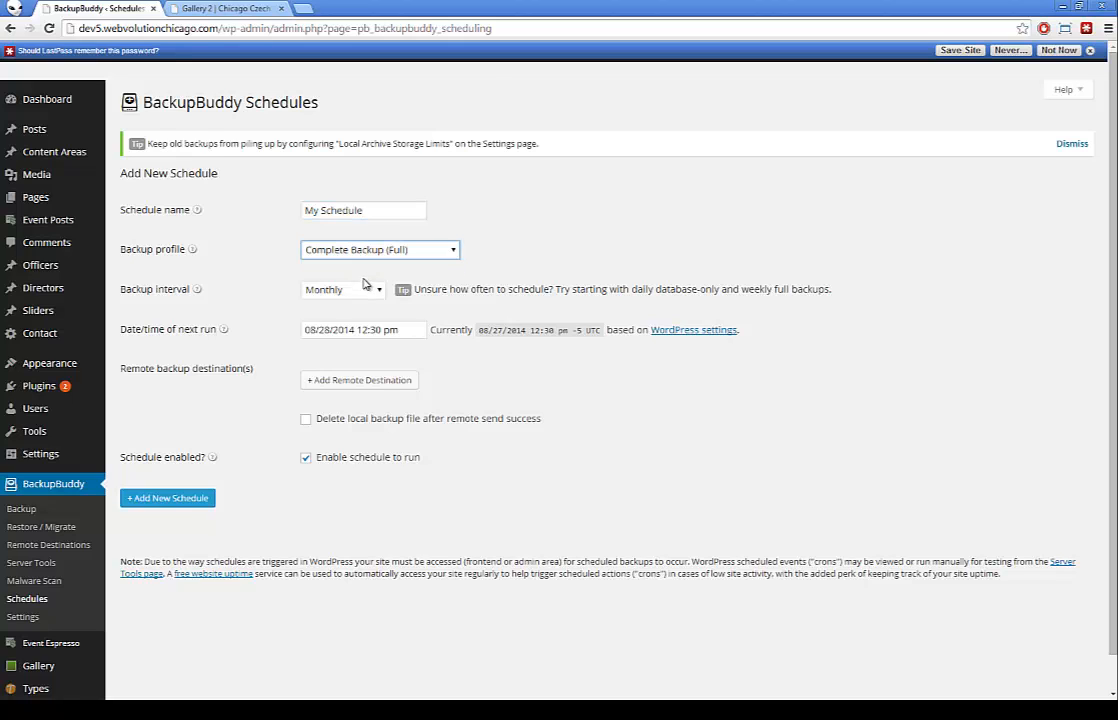
click(366, 292)
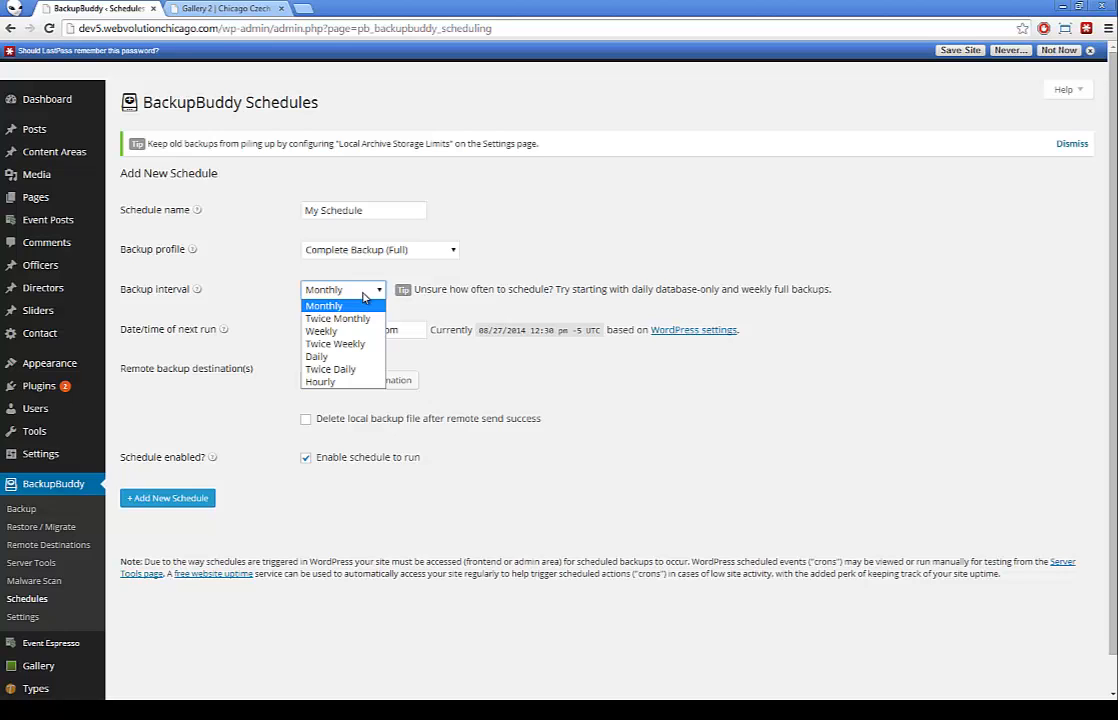
click(316, 356)
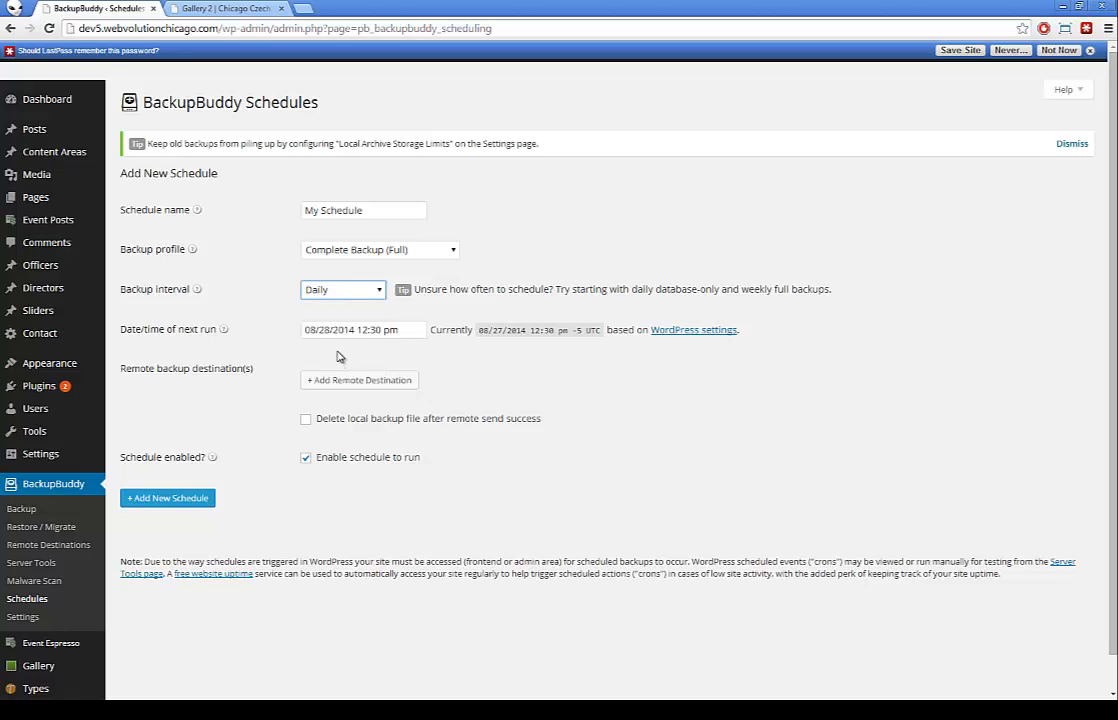
click(194, 504)
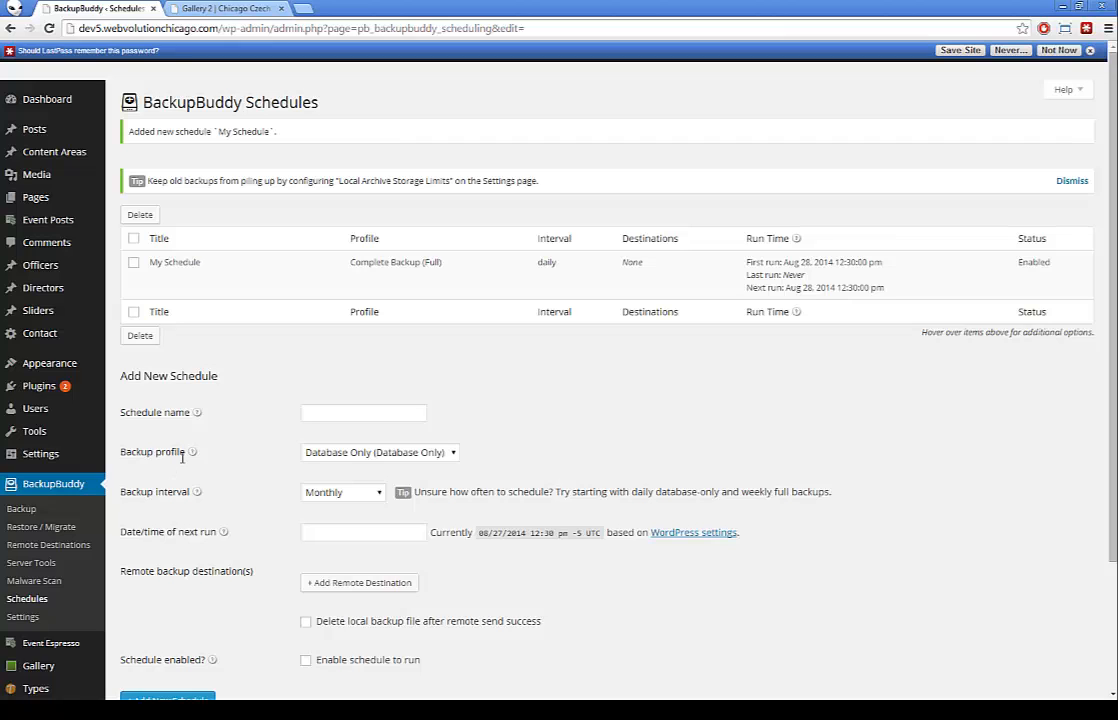
Look over BackupBuddy's Server Tools page and the destination types offered under Remote Destinations.
mouse_move(267, 294)
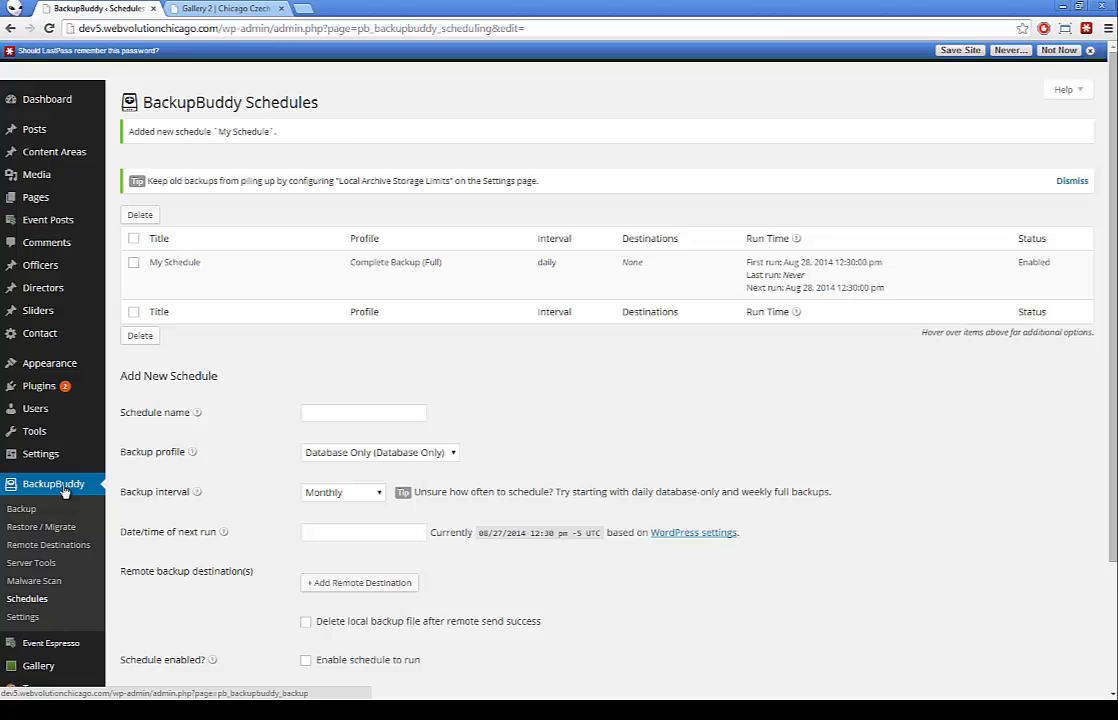
click(31, 565)
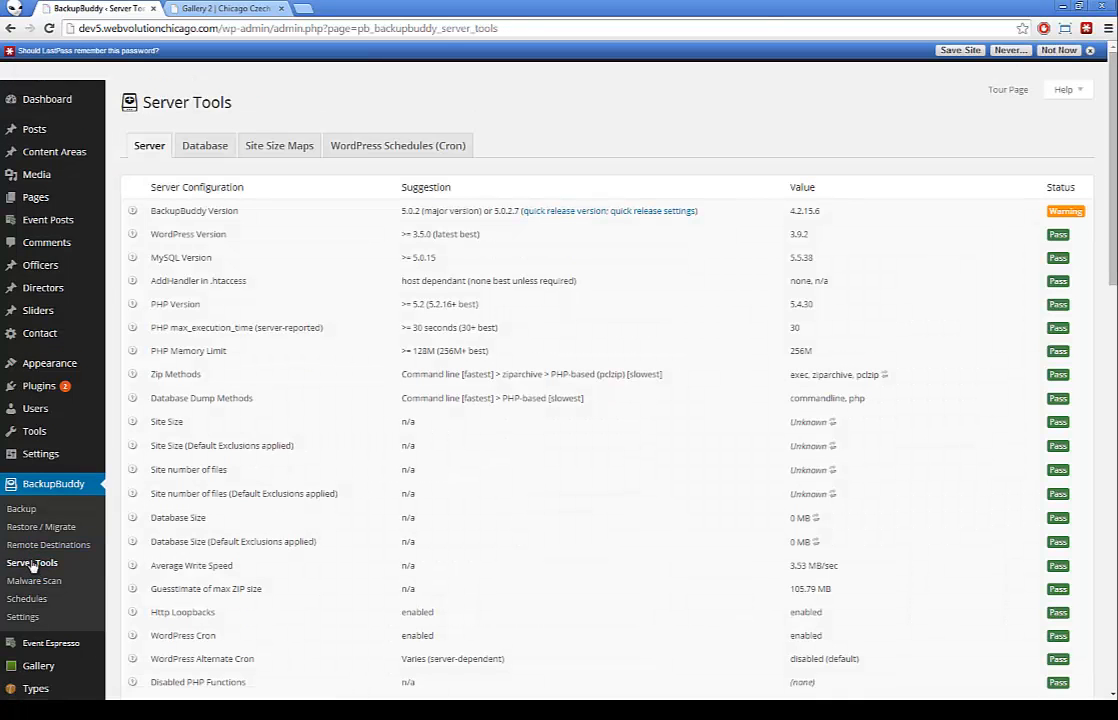
click(33, 547)
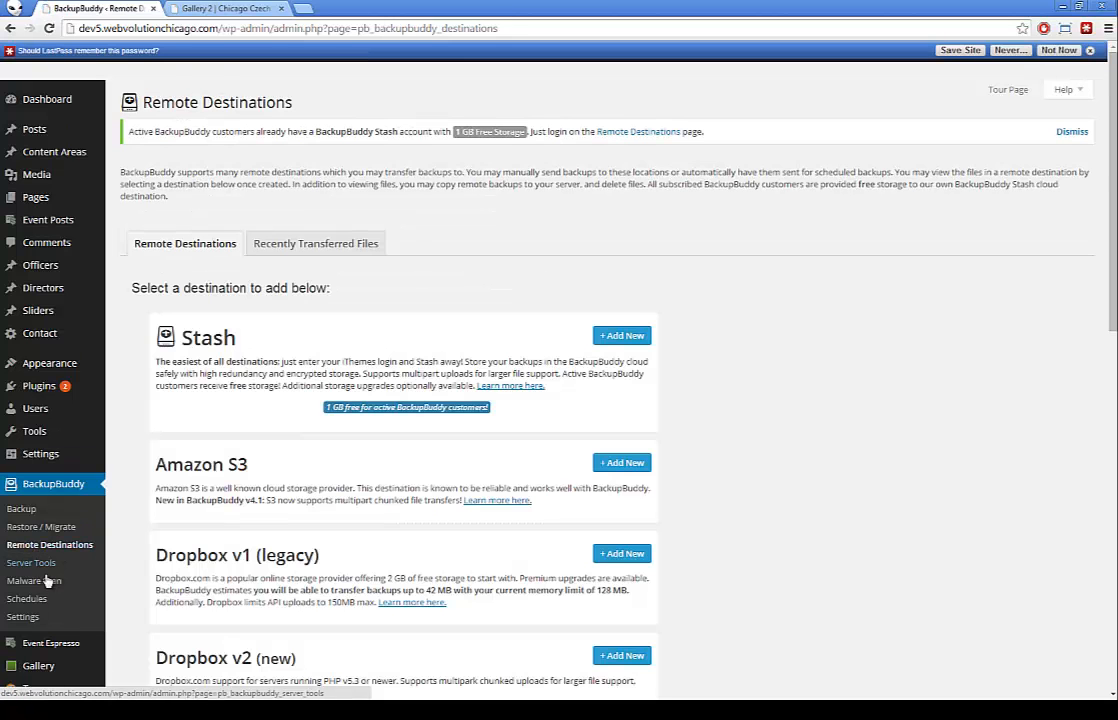
scroll(176, 551, down, 2)
scroll(176, 551, down, 2)
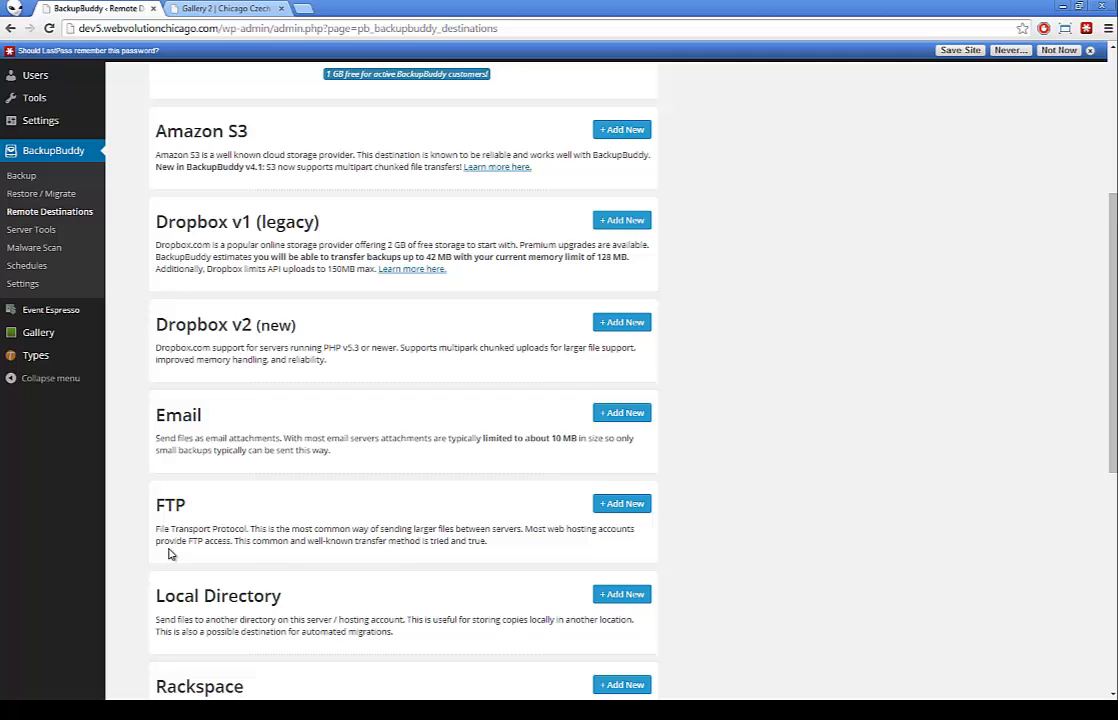
Check the attachment size limit of the Email destination and review the FTP, Local Directory, Rackspace and sFTP destination descriptions.
scroll(169, 554, up, 1)
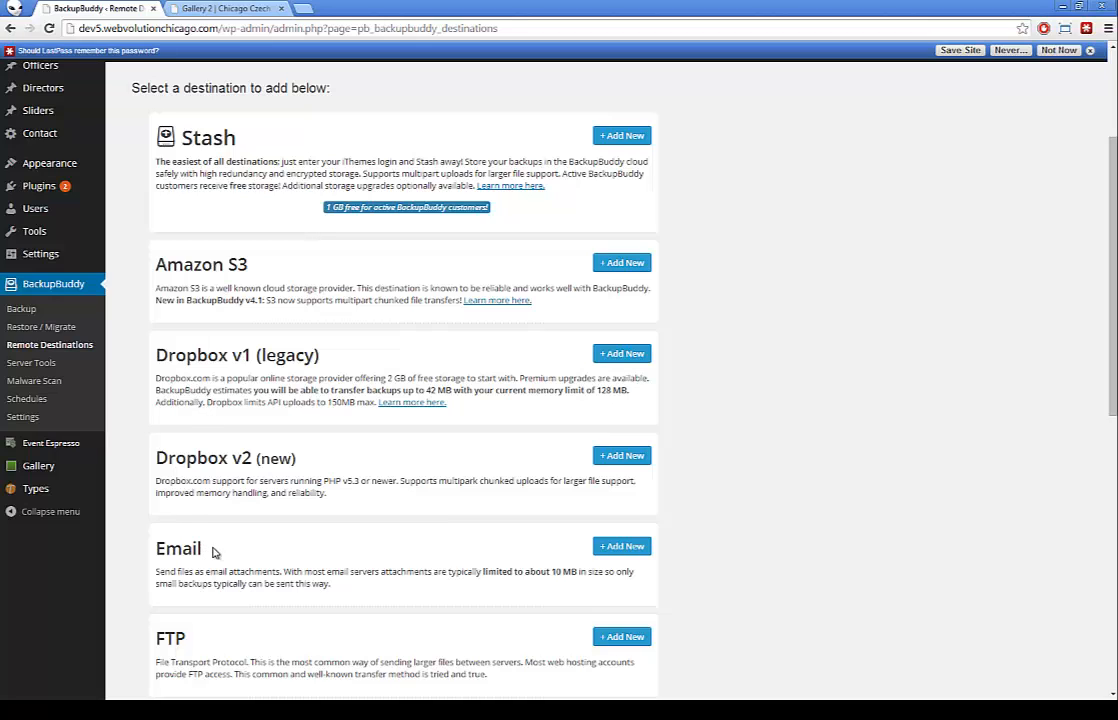
drag(205, 549, 159, 548)
scroll(159, 548, down, 1)
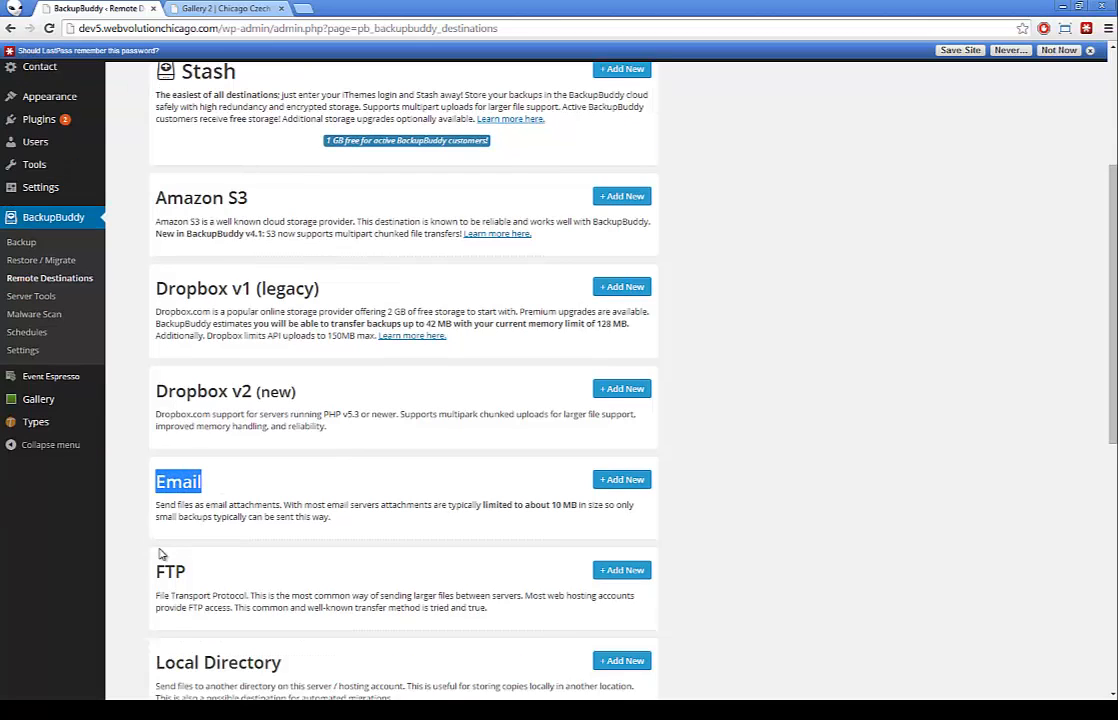
drag(551, 507, 561, 508)
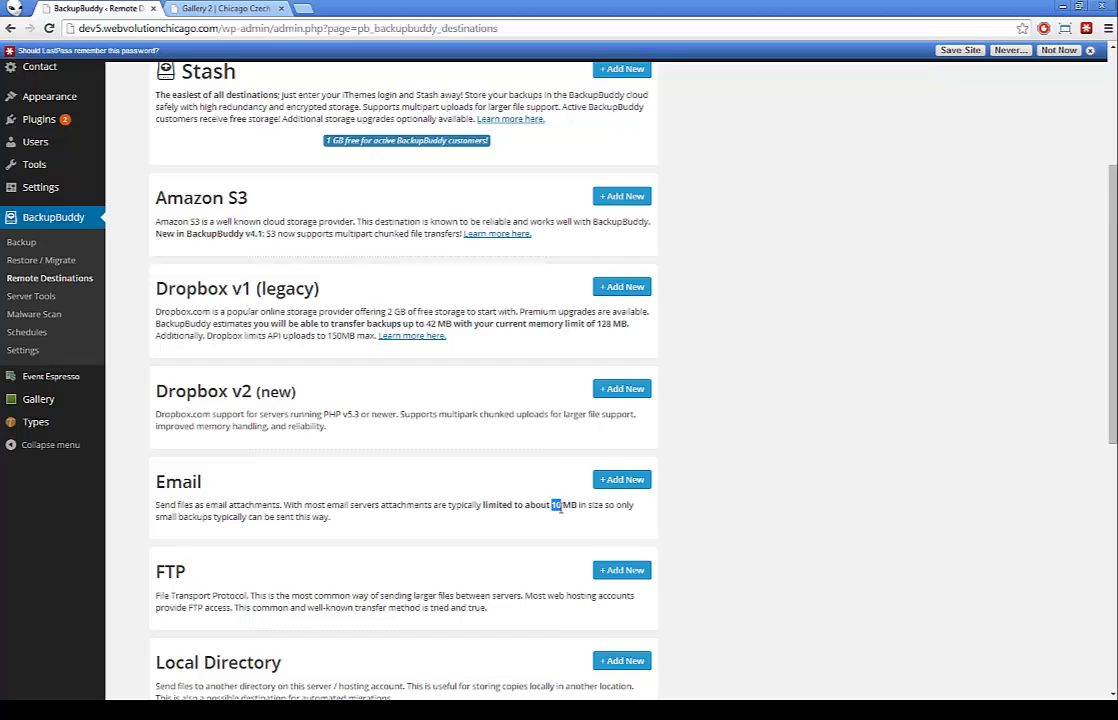
scroll(440, 450, down, 2)
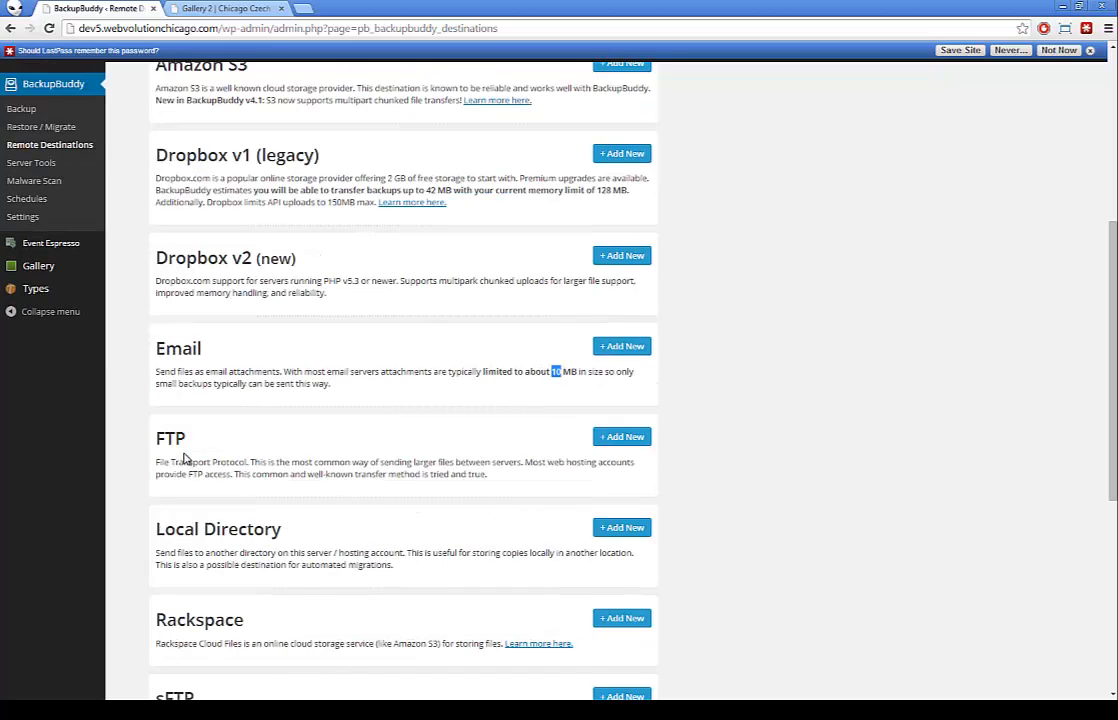
scroll(183, 458, down, 2)
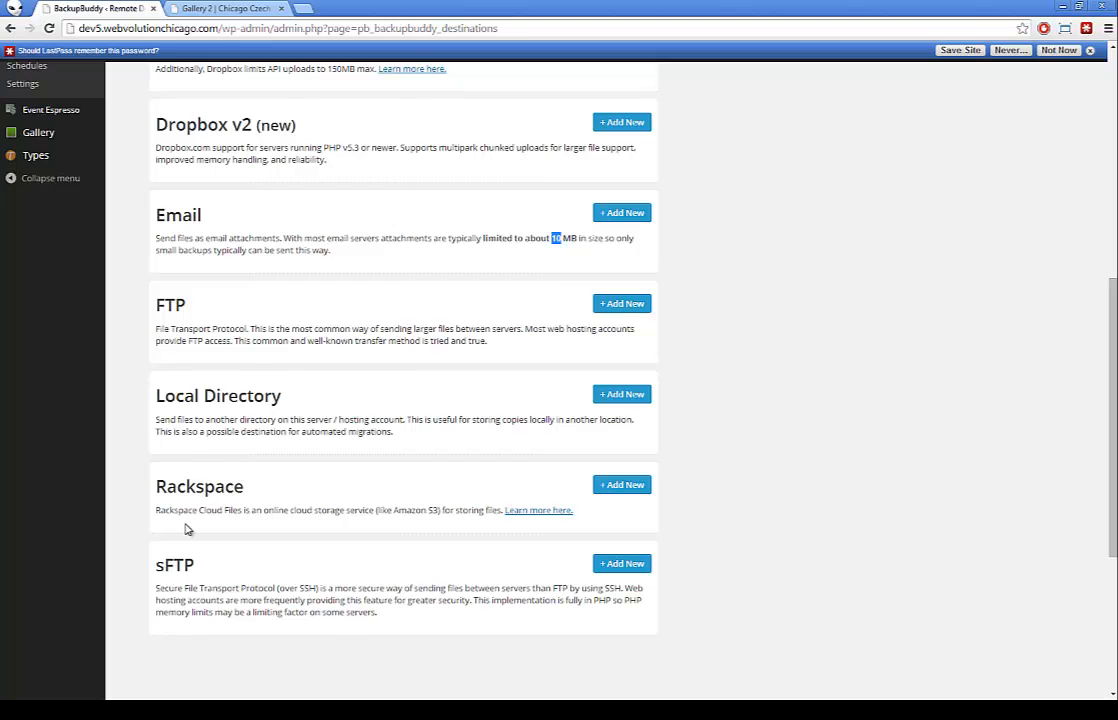
scroll(186, 529, up, 4)
scroll(205, 505, up, 2)
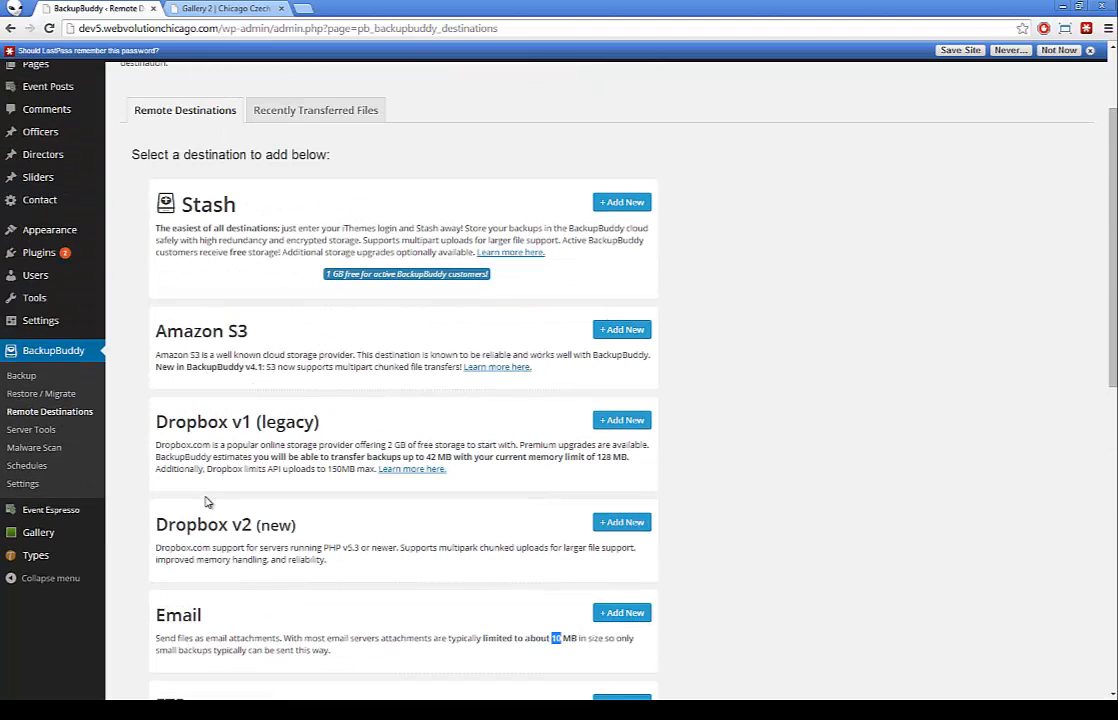